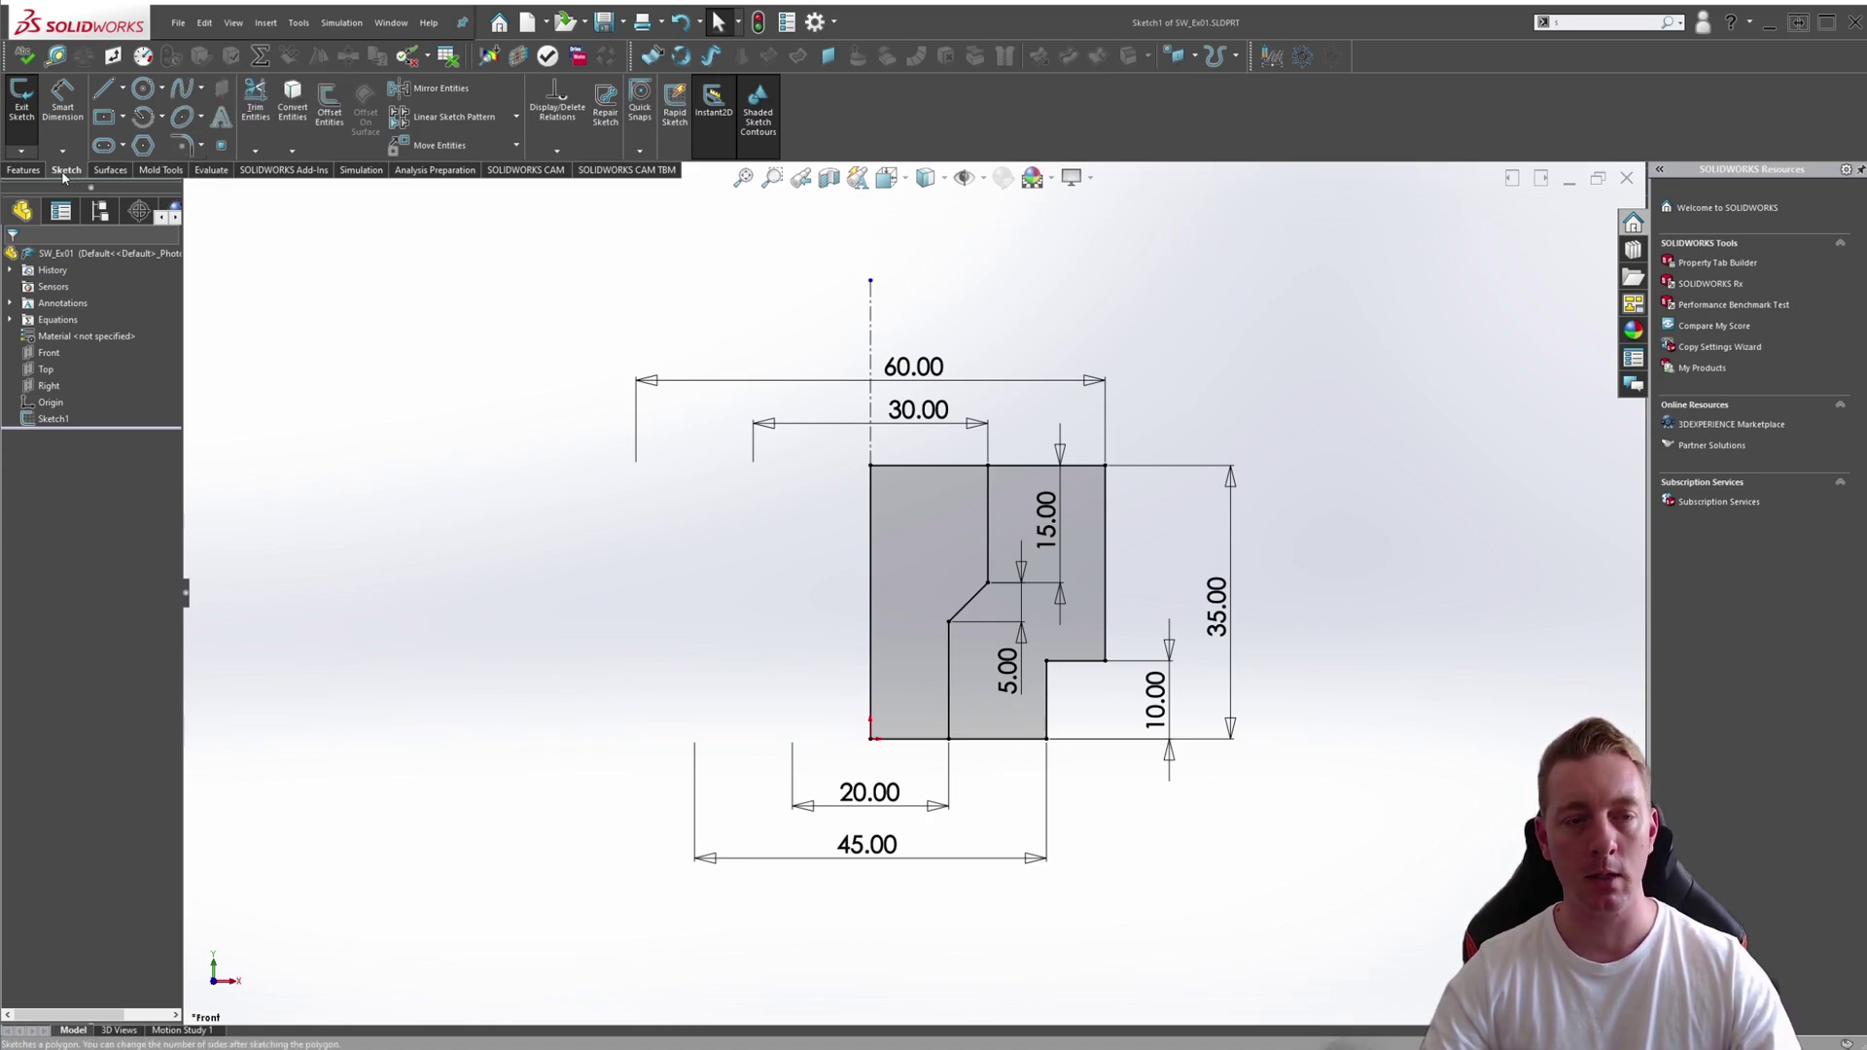
Step: Start the Sketch Fillet tool from the S shortcut toolbar
click(199, 146)
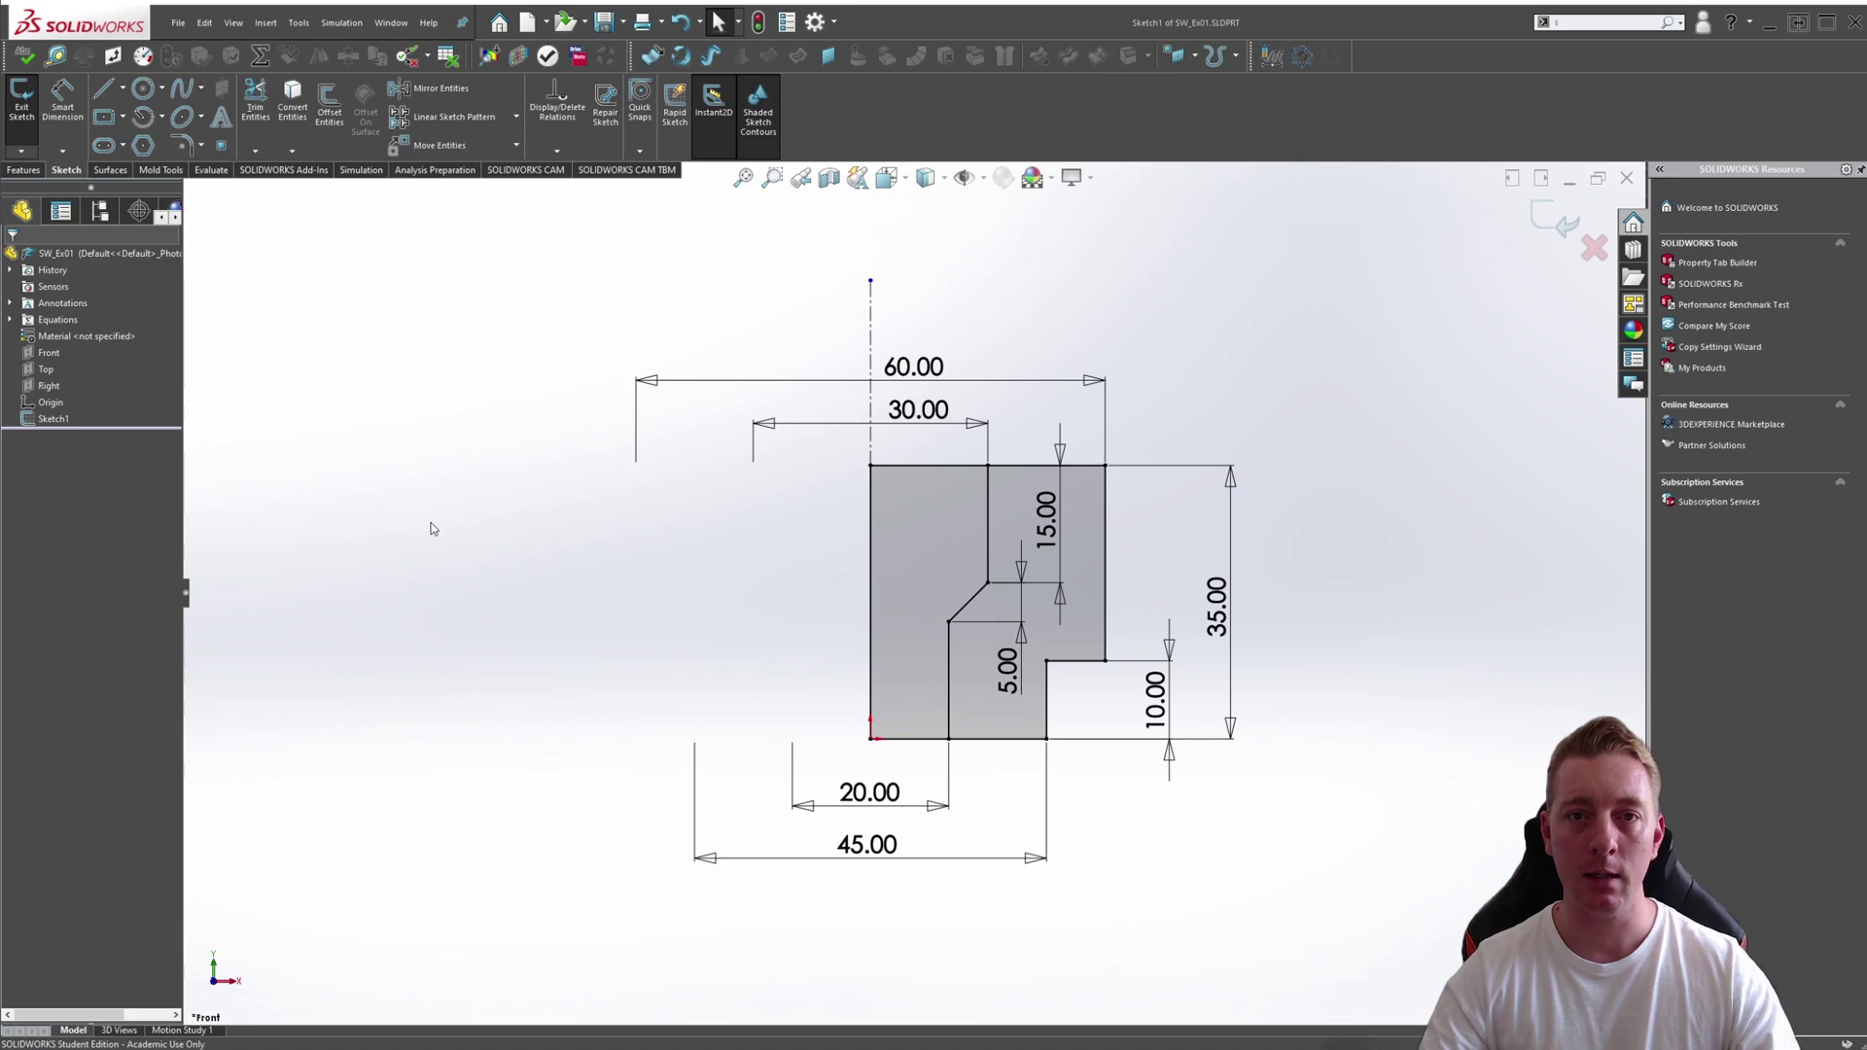
key(s)
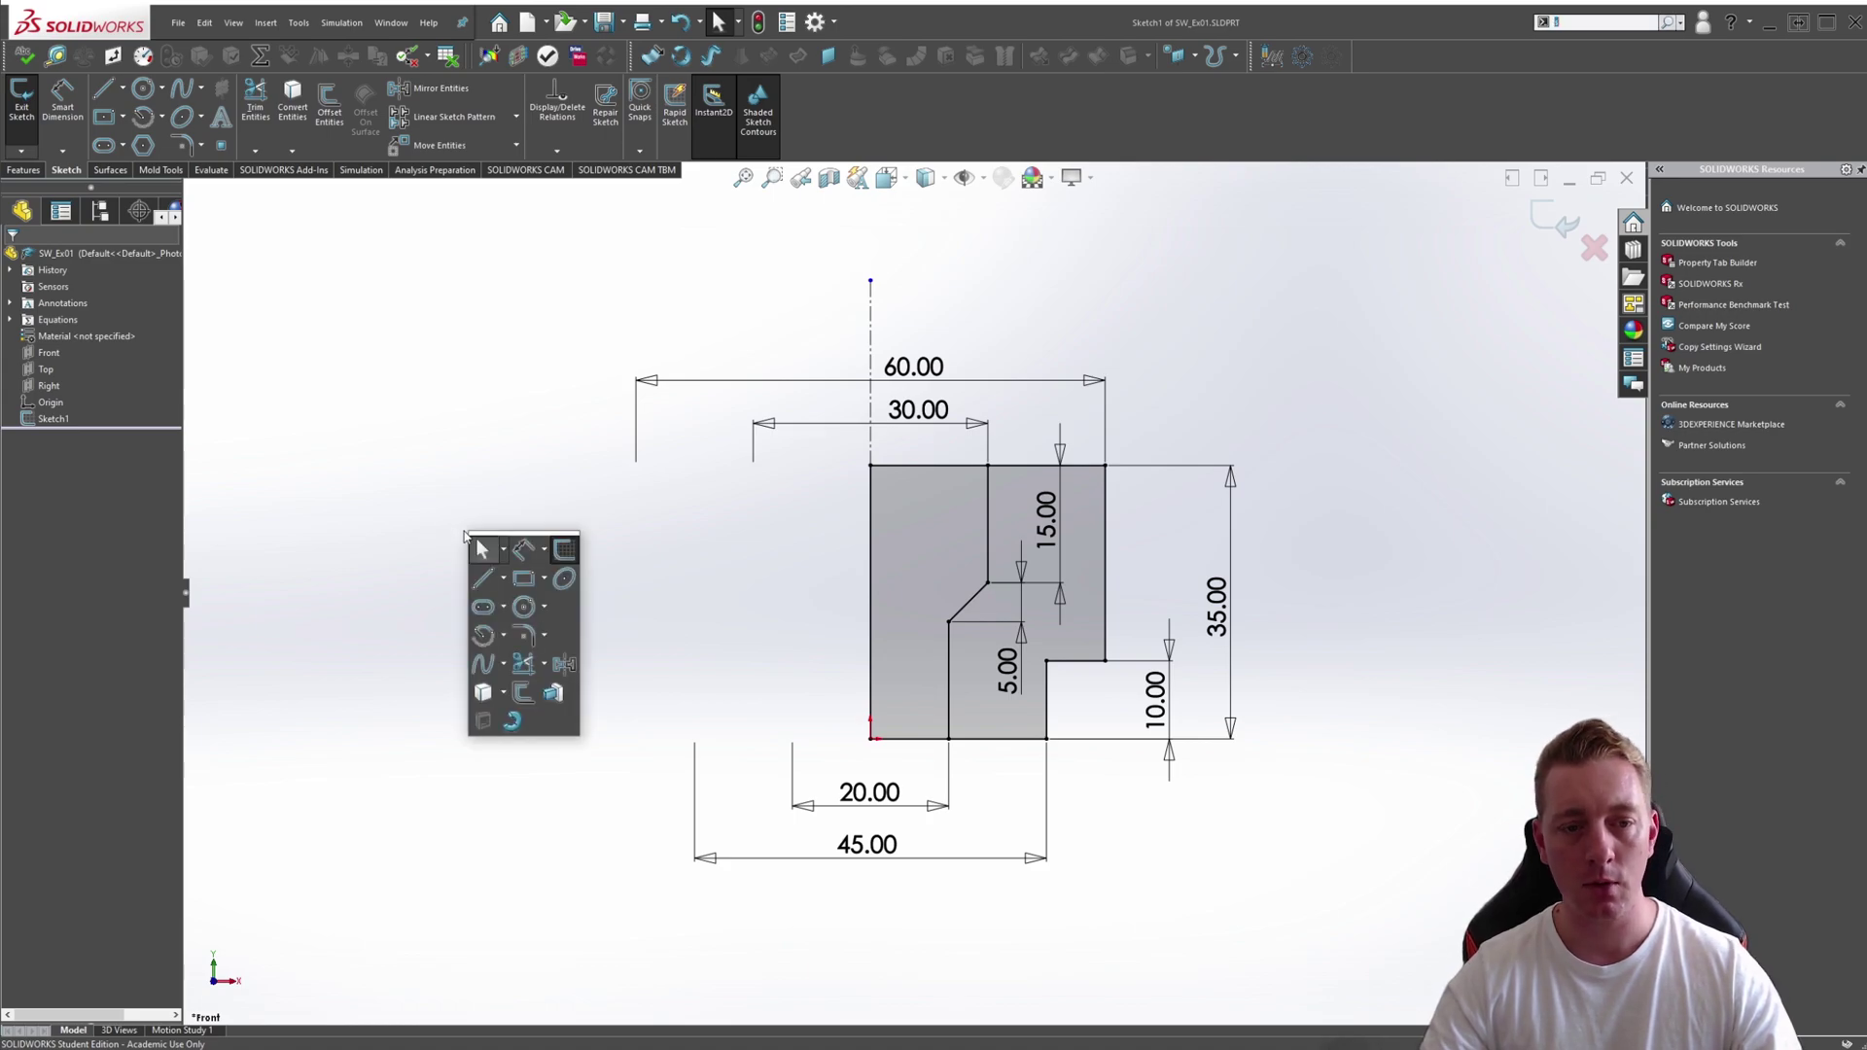
click(544, 635)
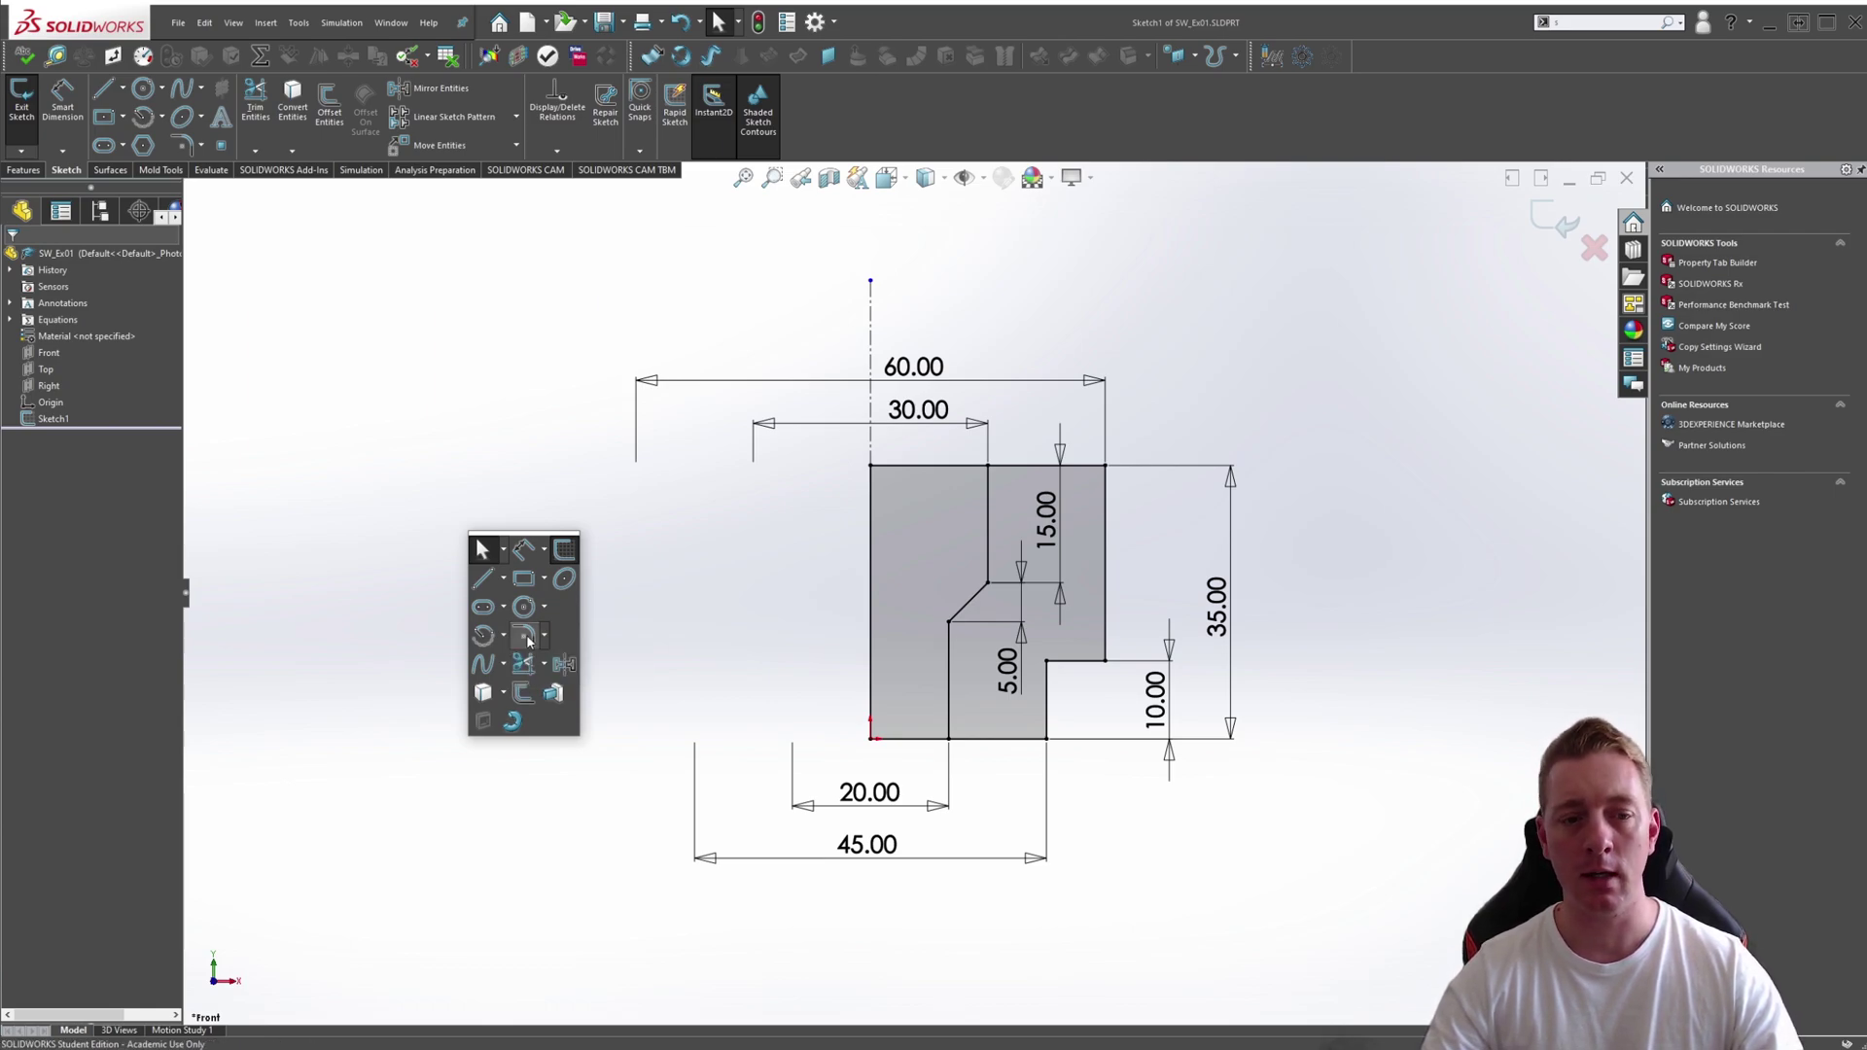
click(527, 637)
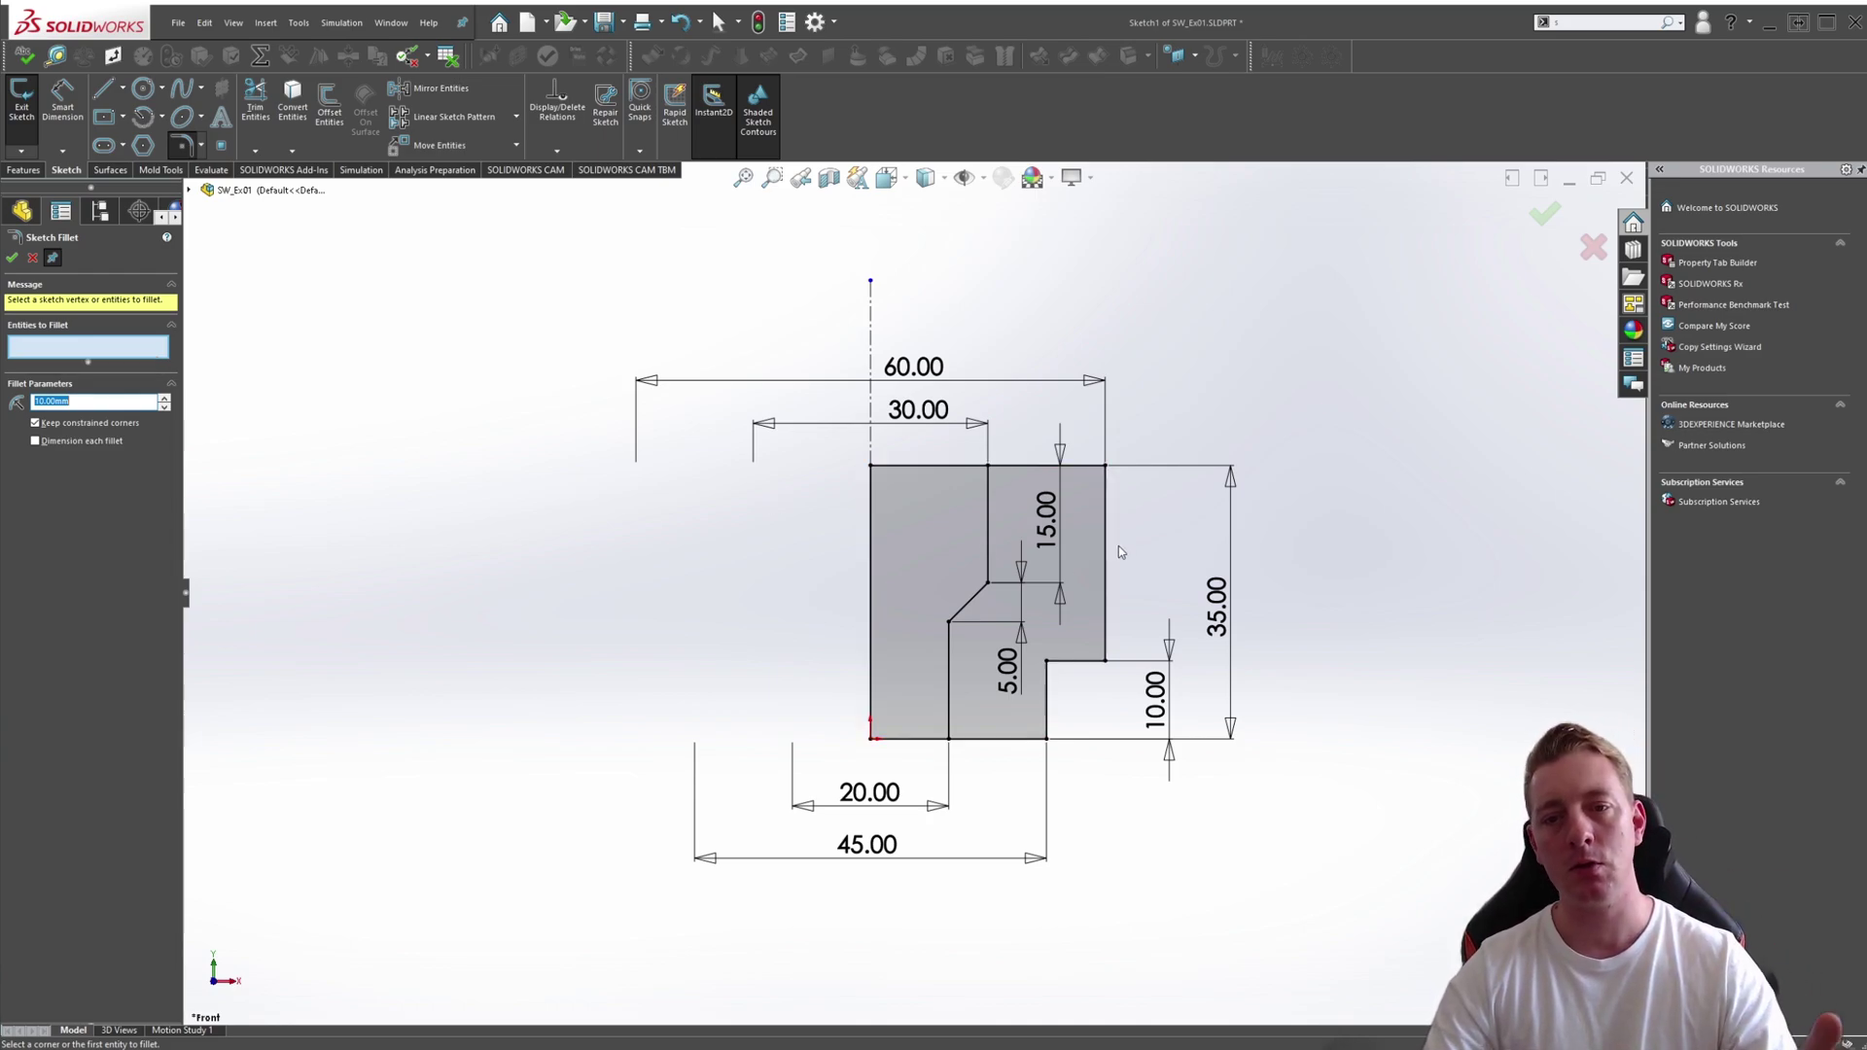
Step: Select the right edge and step edge, then lower the fillet radius from 10 to 5 mm
click(1081, 467)
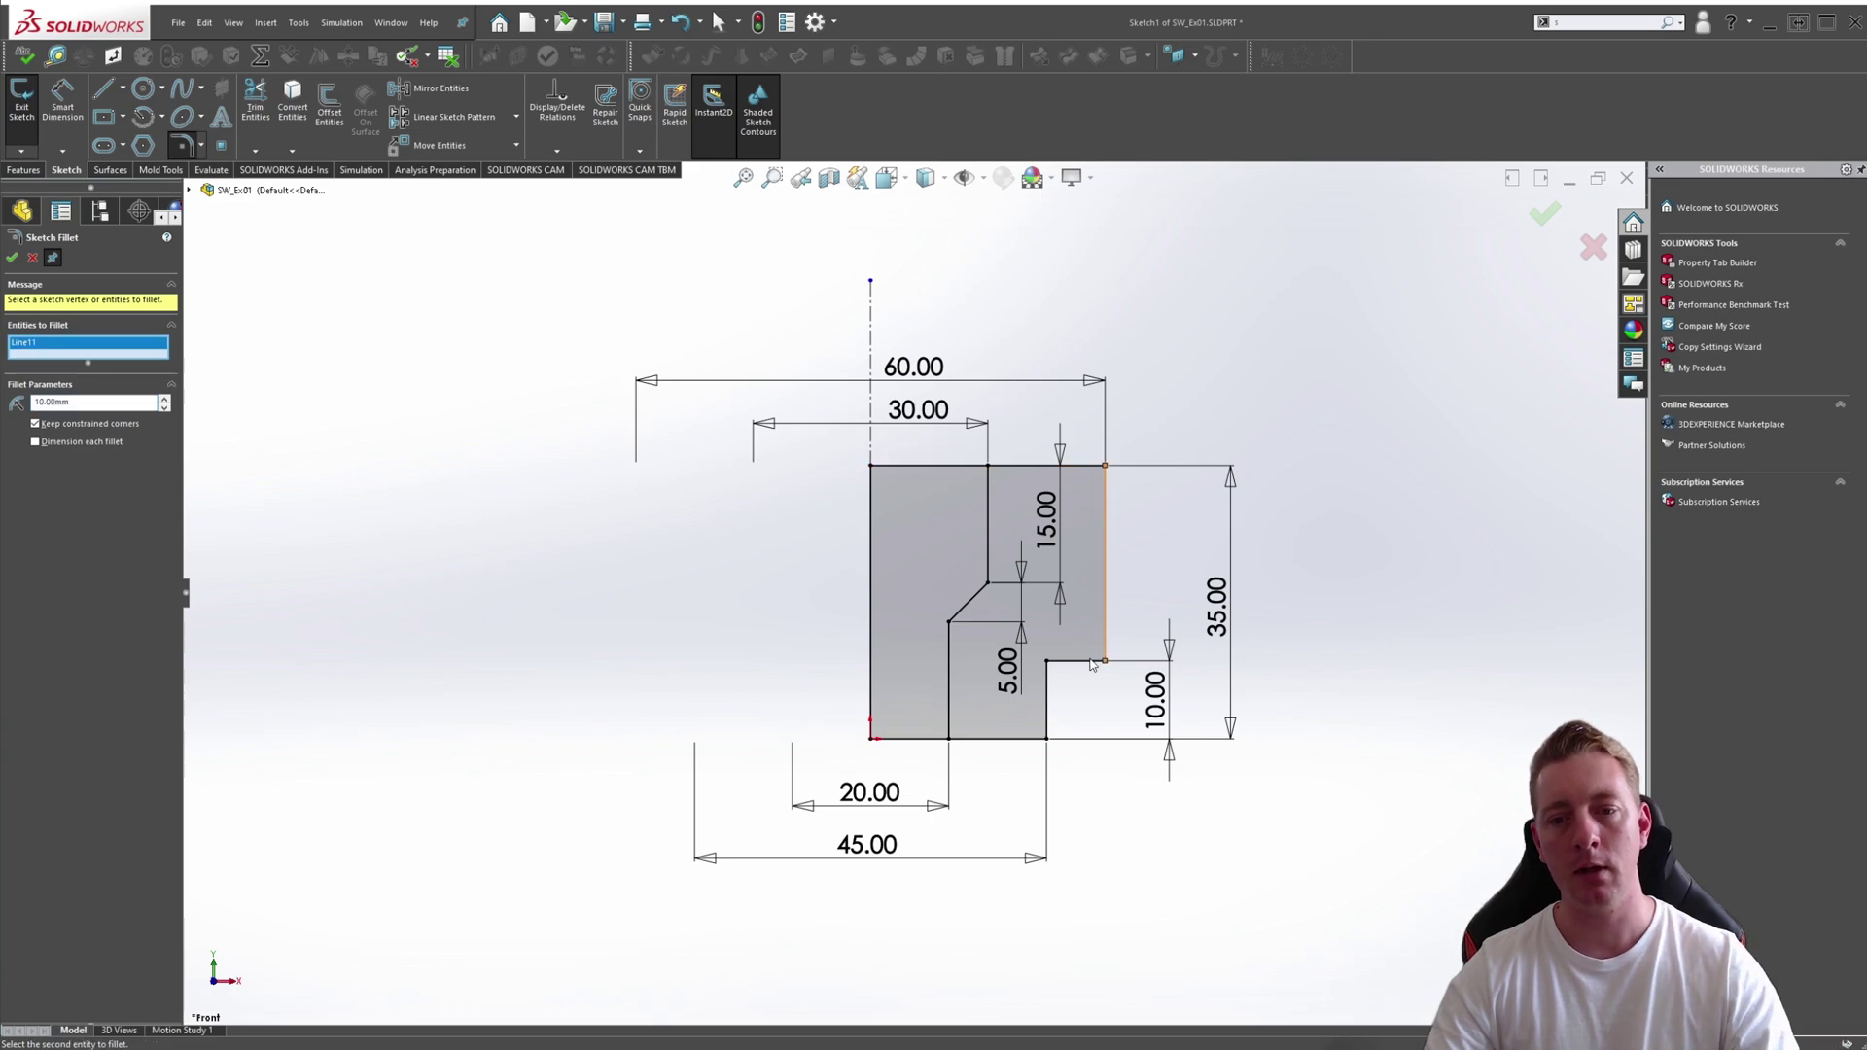
click(1075, 668)
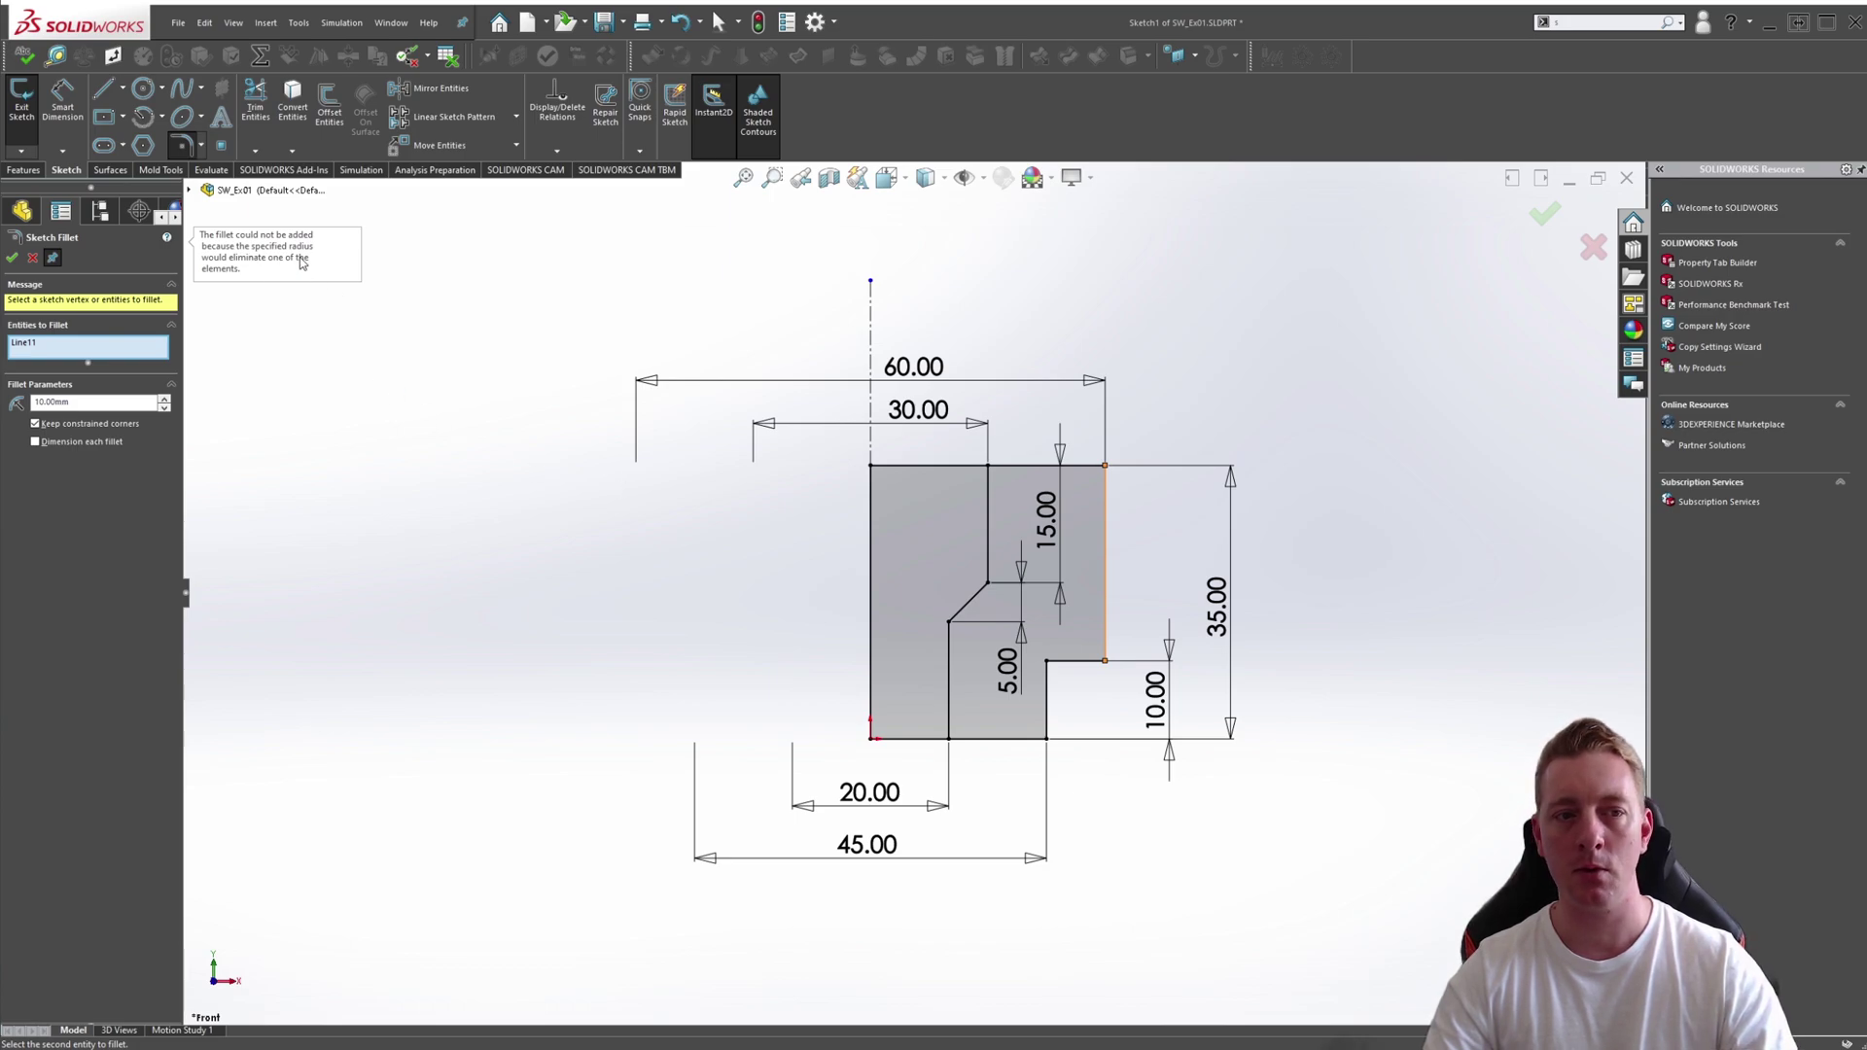
double_click(54, 401)
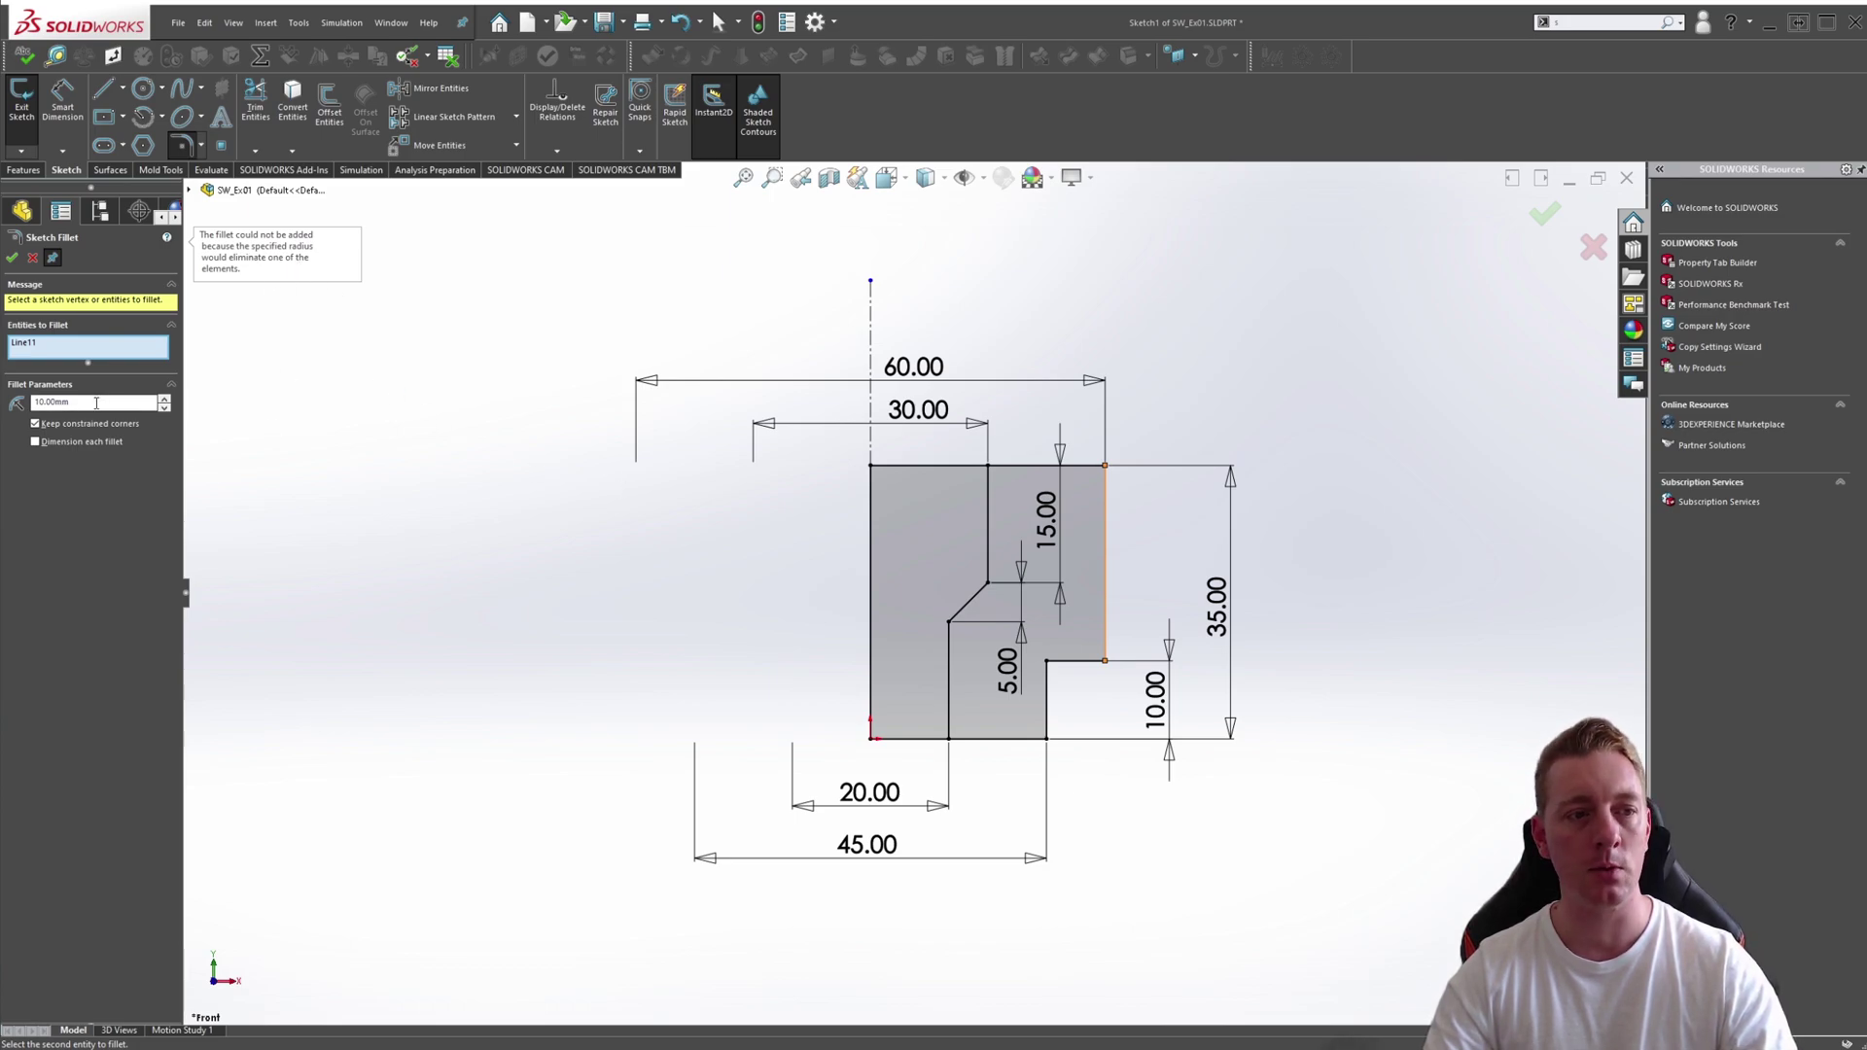
text(5)
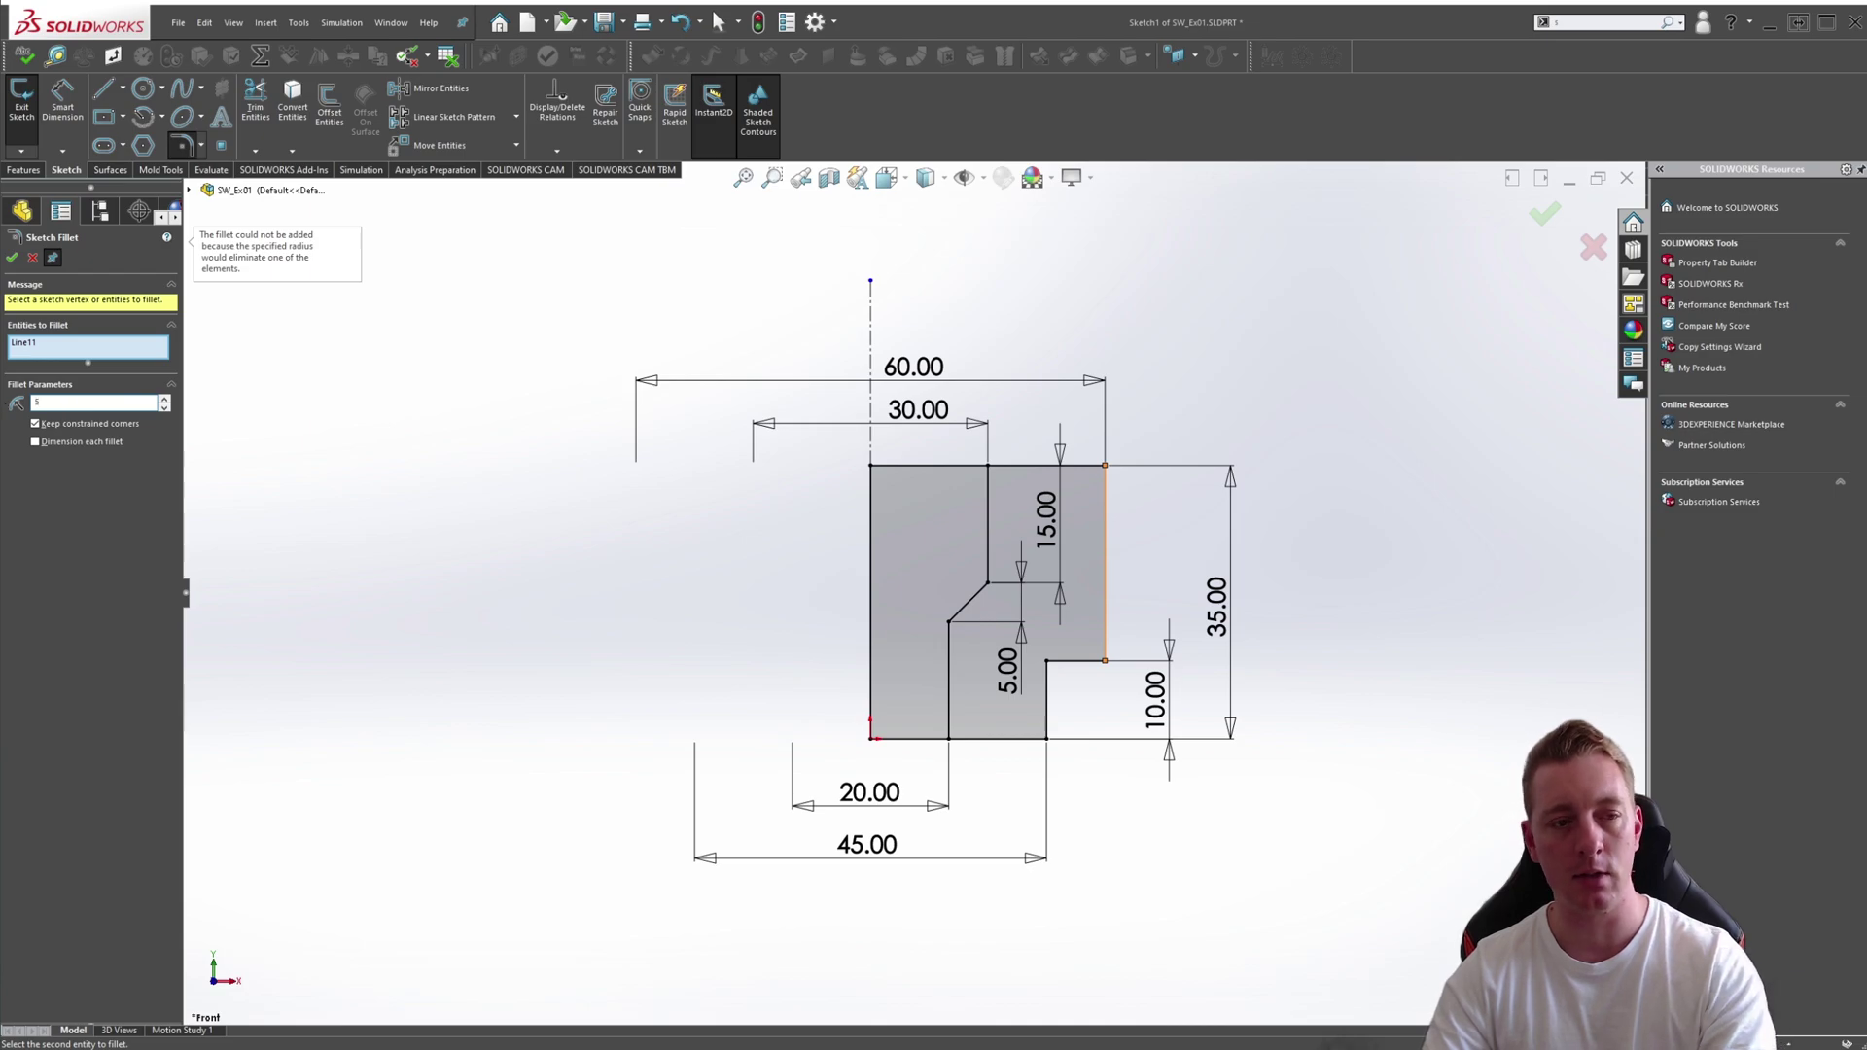
Step: Fillet both lower-right step corners at R5 and accept the fillets
click(1079, 667)
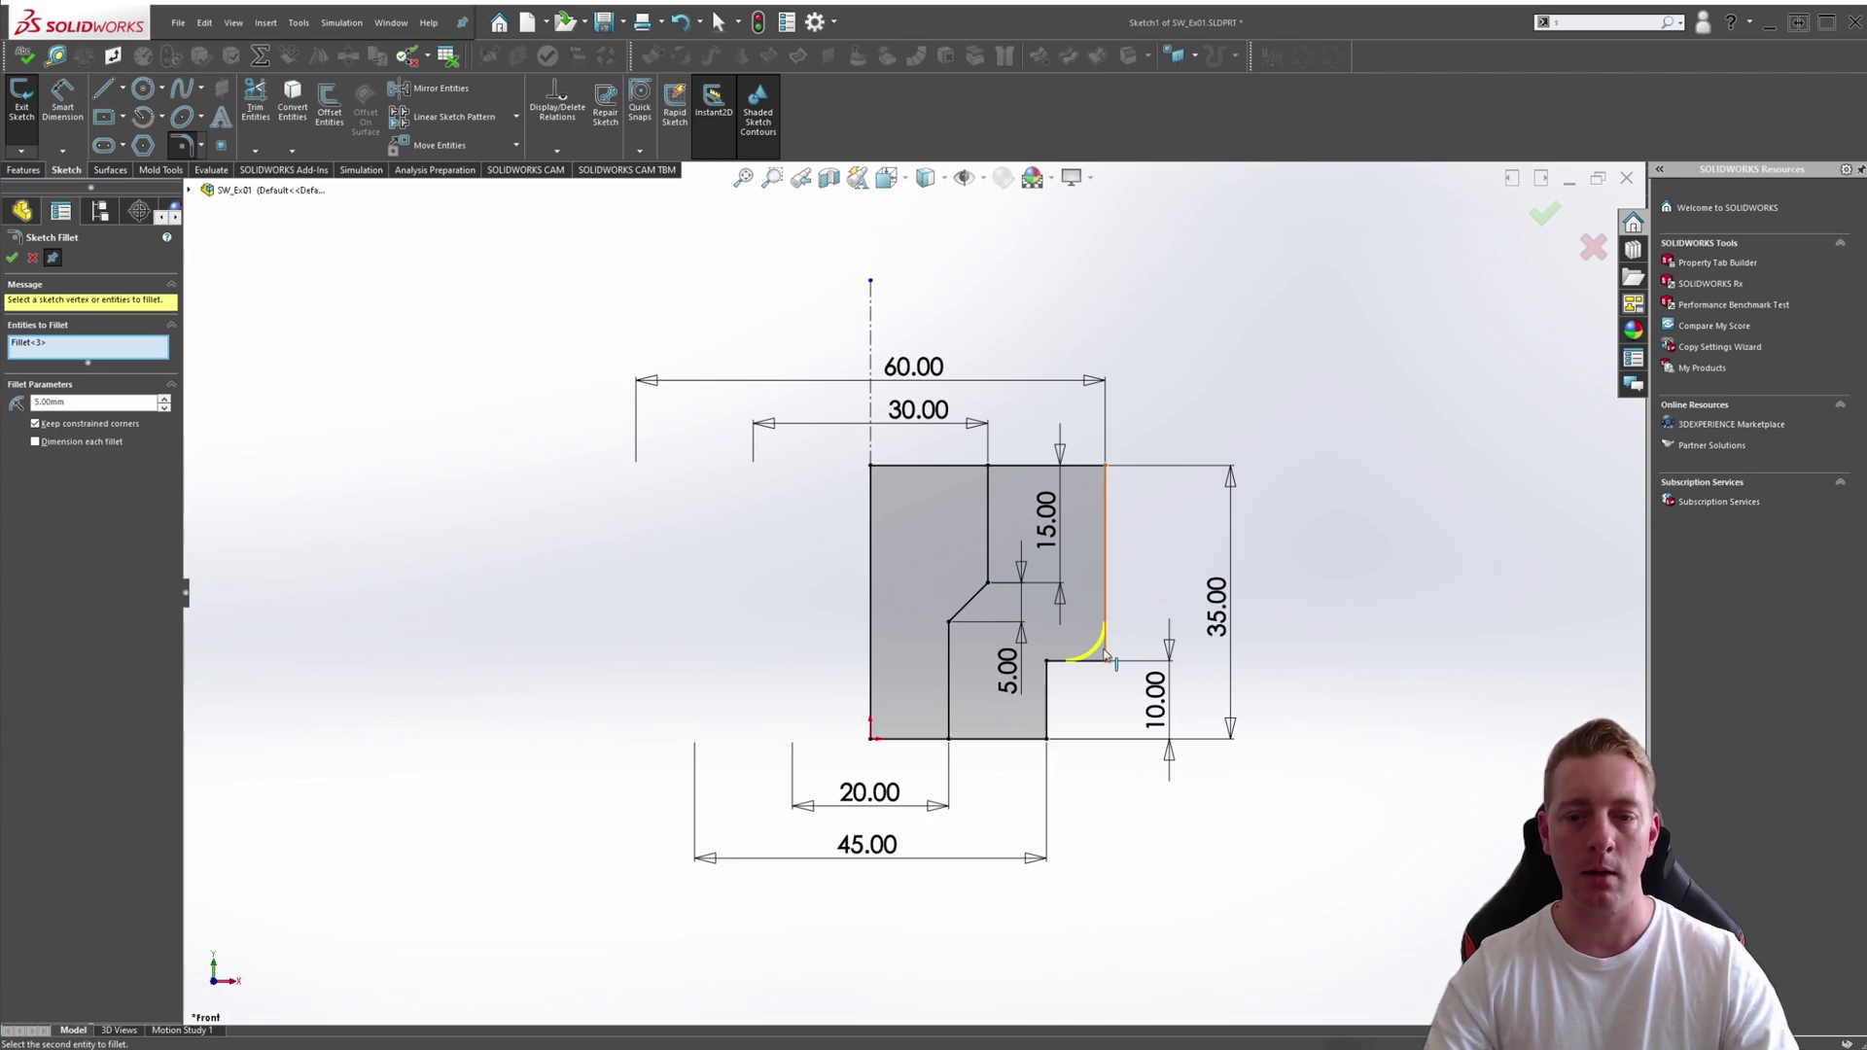
click(1047, 742)
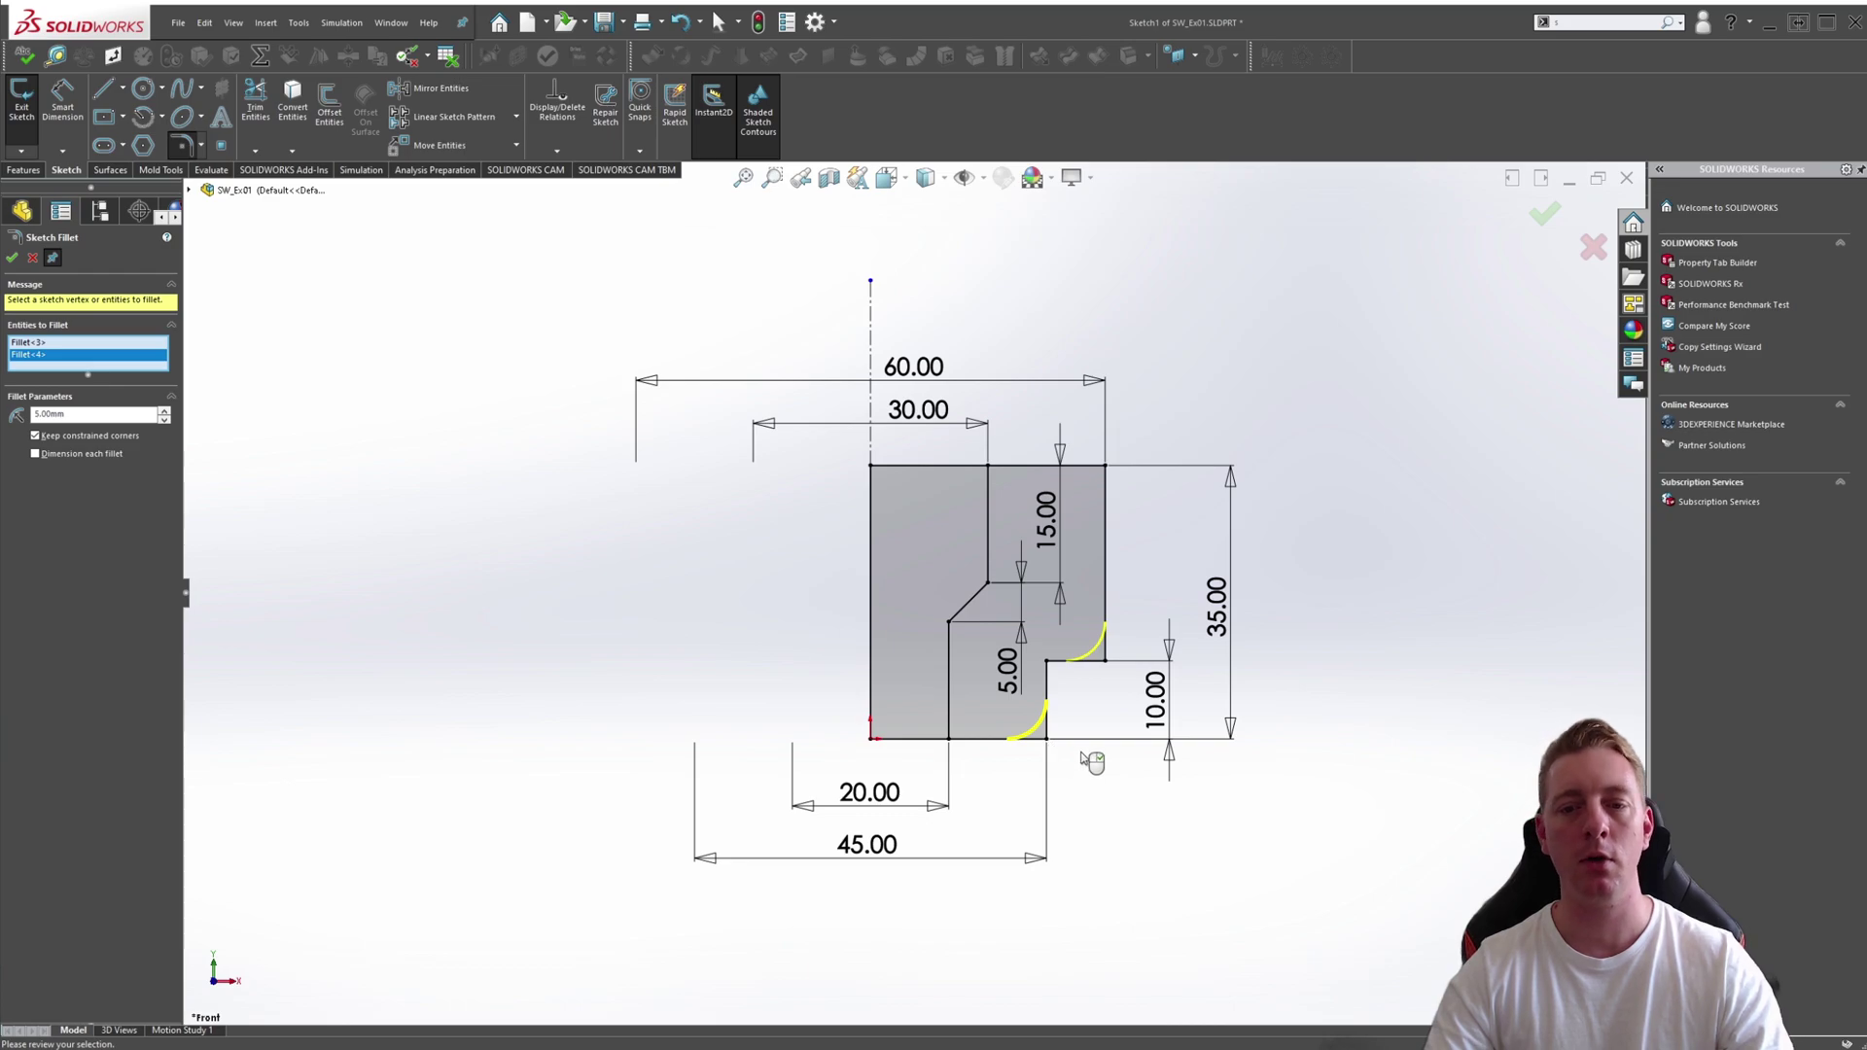
click(13, 258)
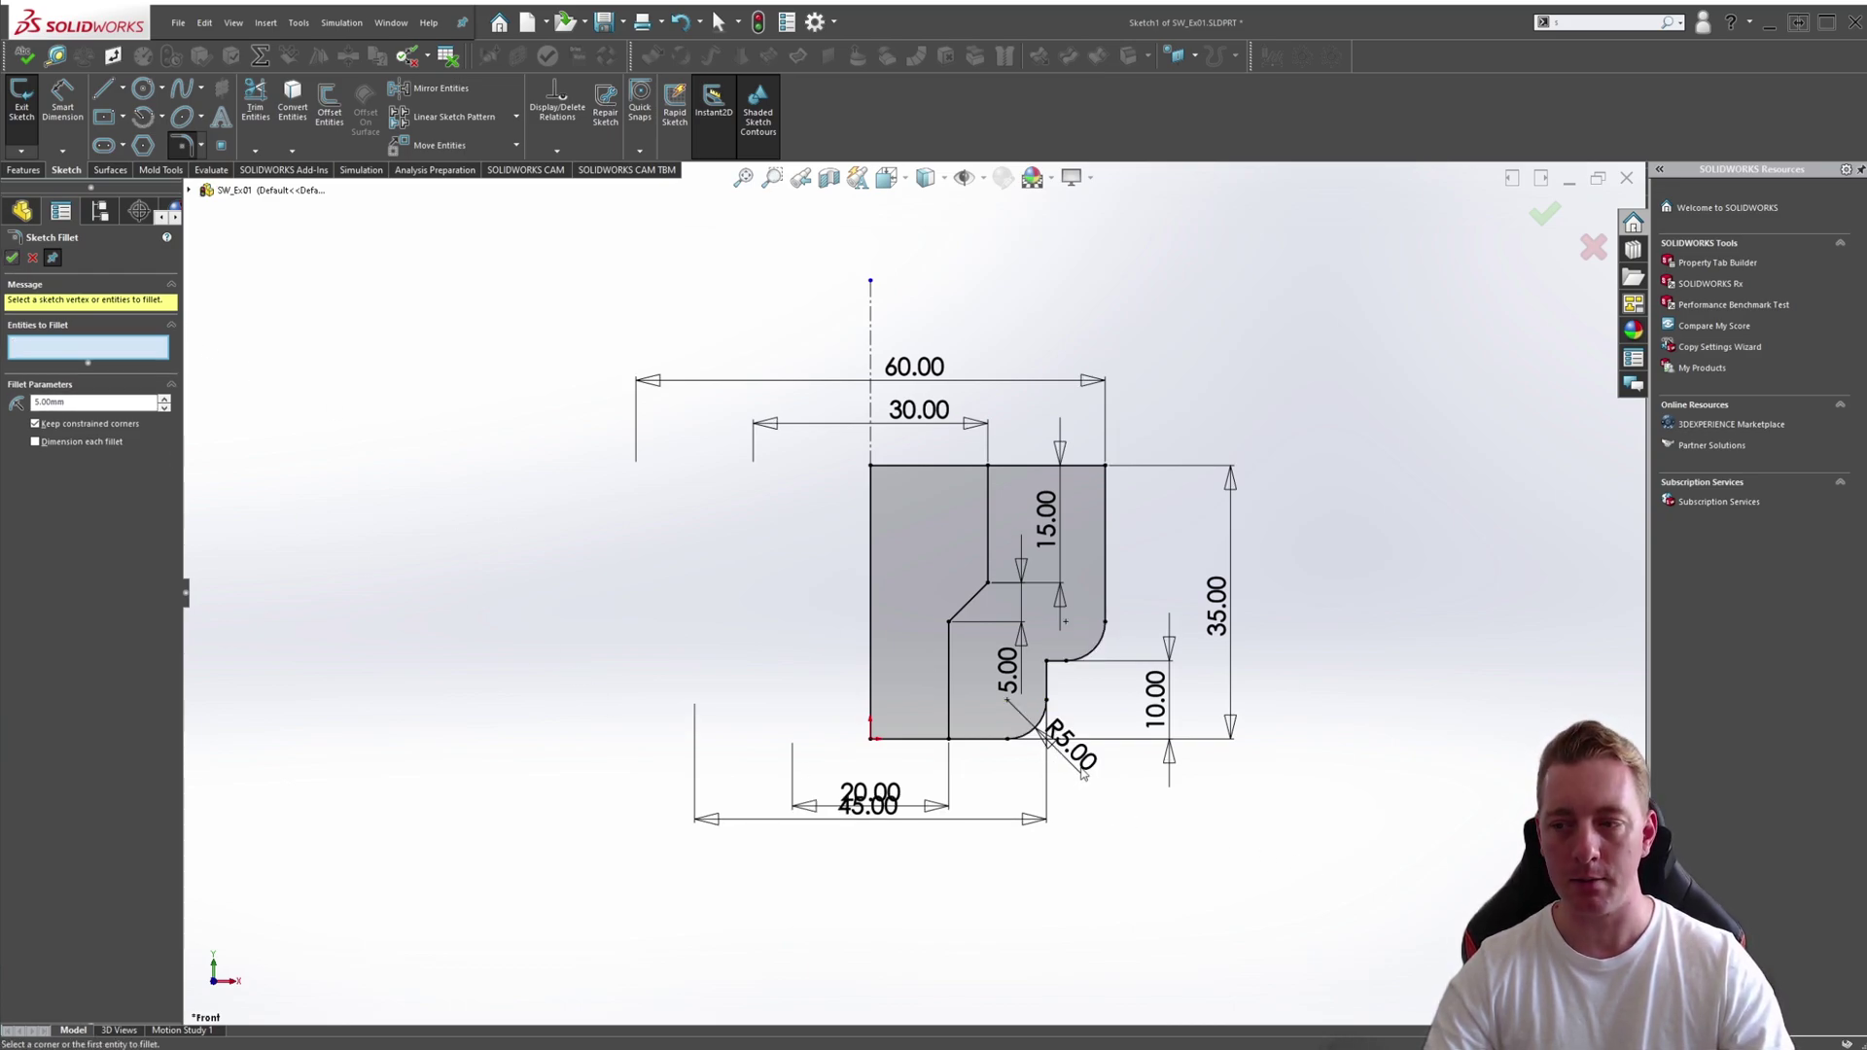
Step: Move the R5.00 dimension aside and change it to 3 mm, then undo the fillets
key(Escape)
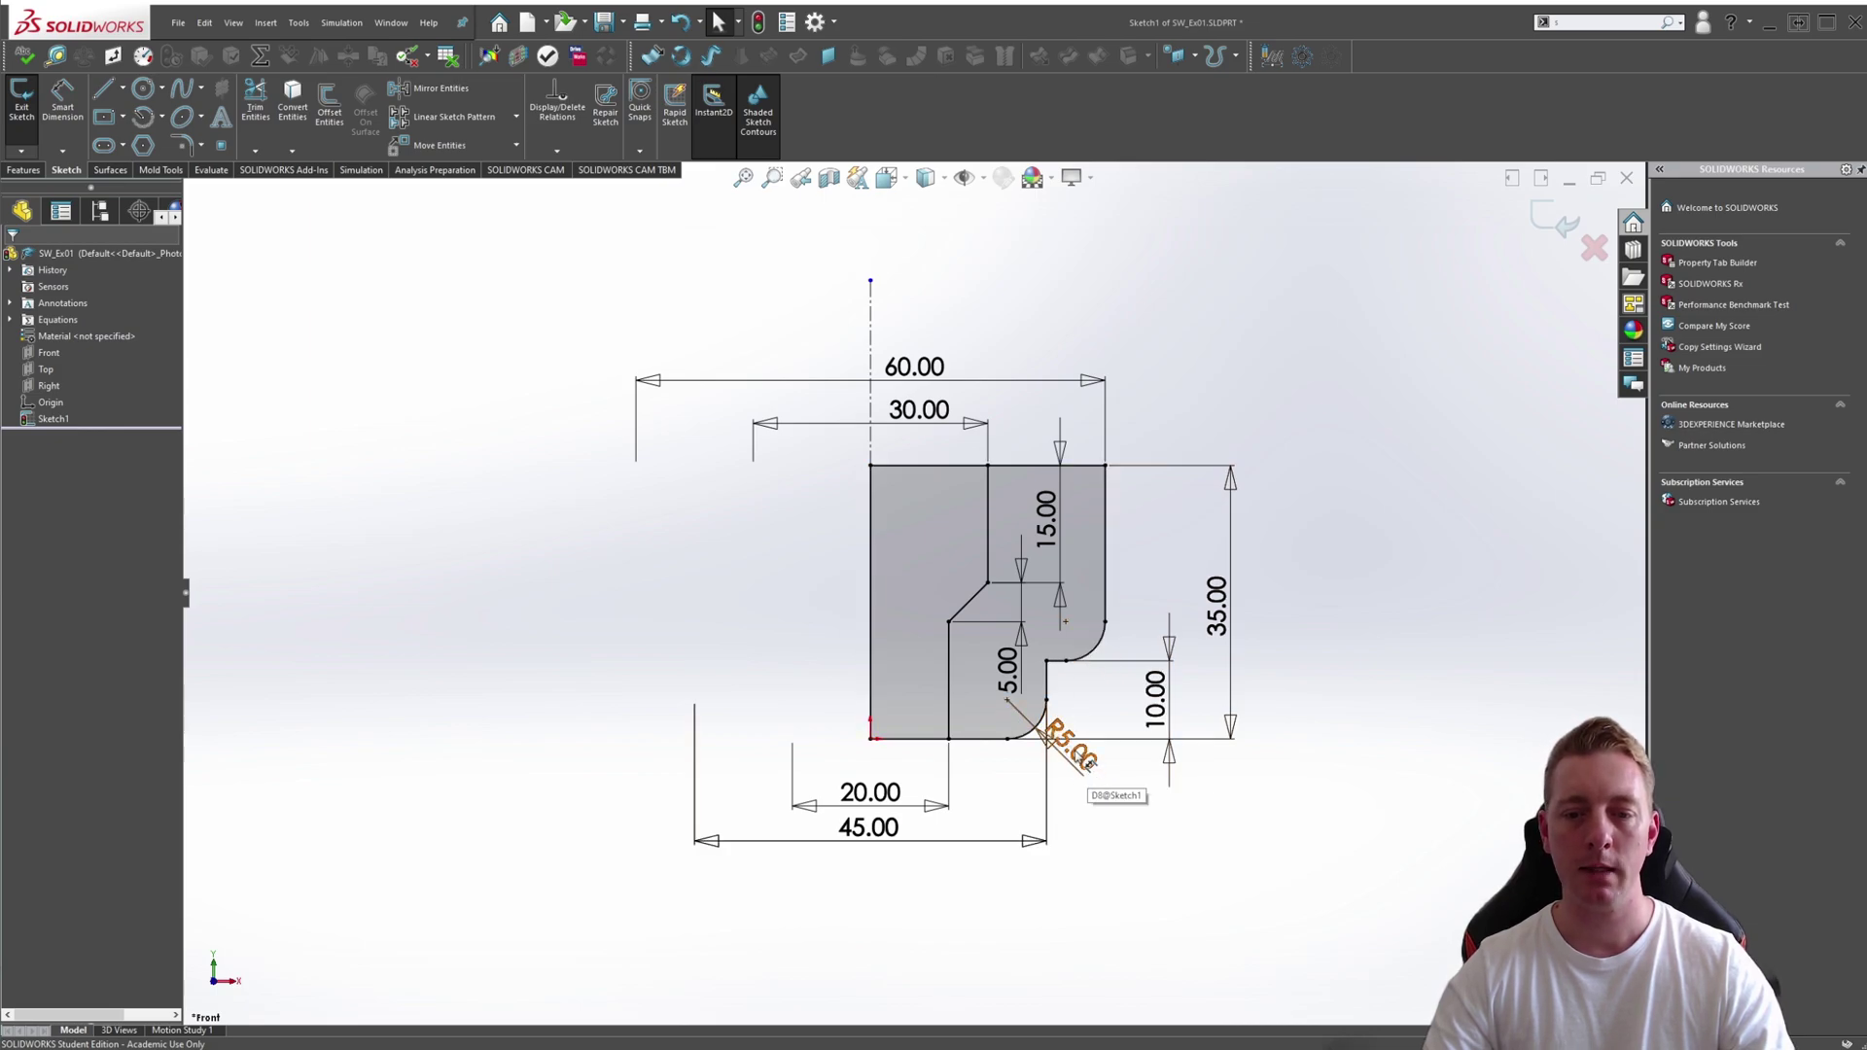
drag(1084, 769, 1116, 805)
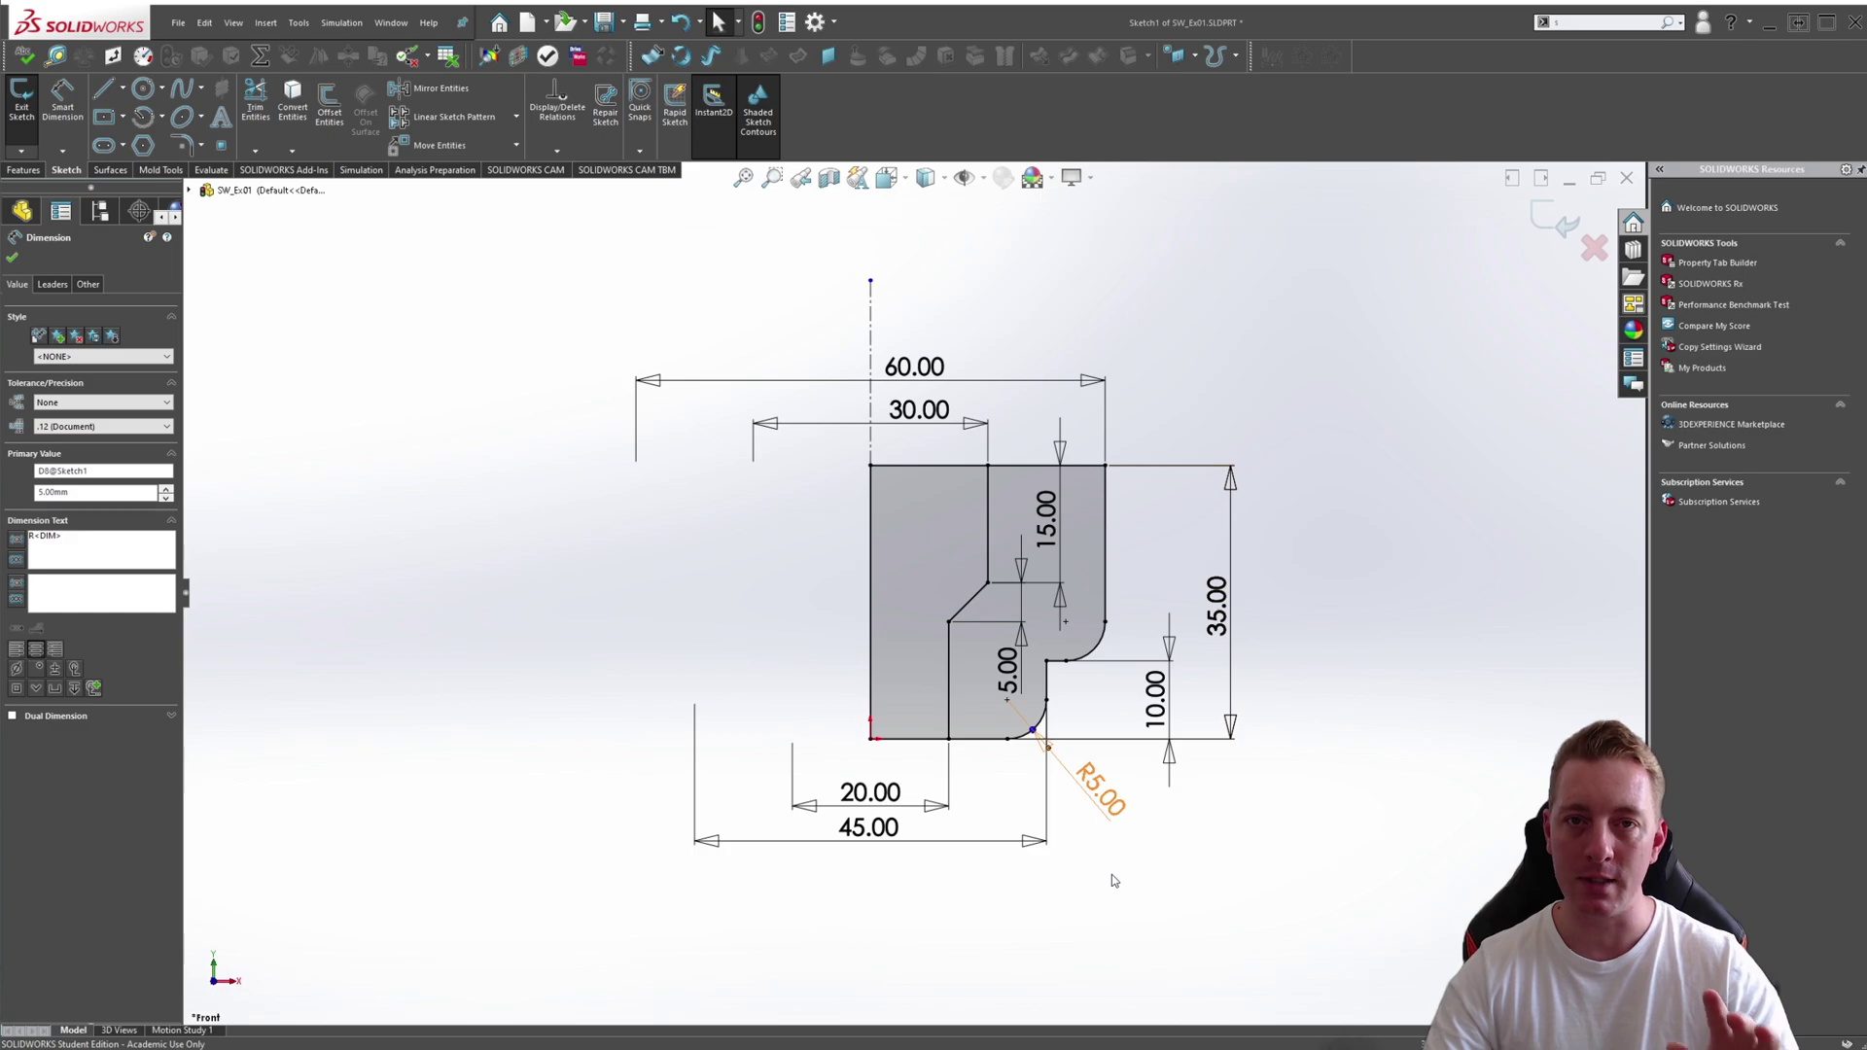
key(Escape)
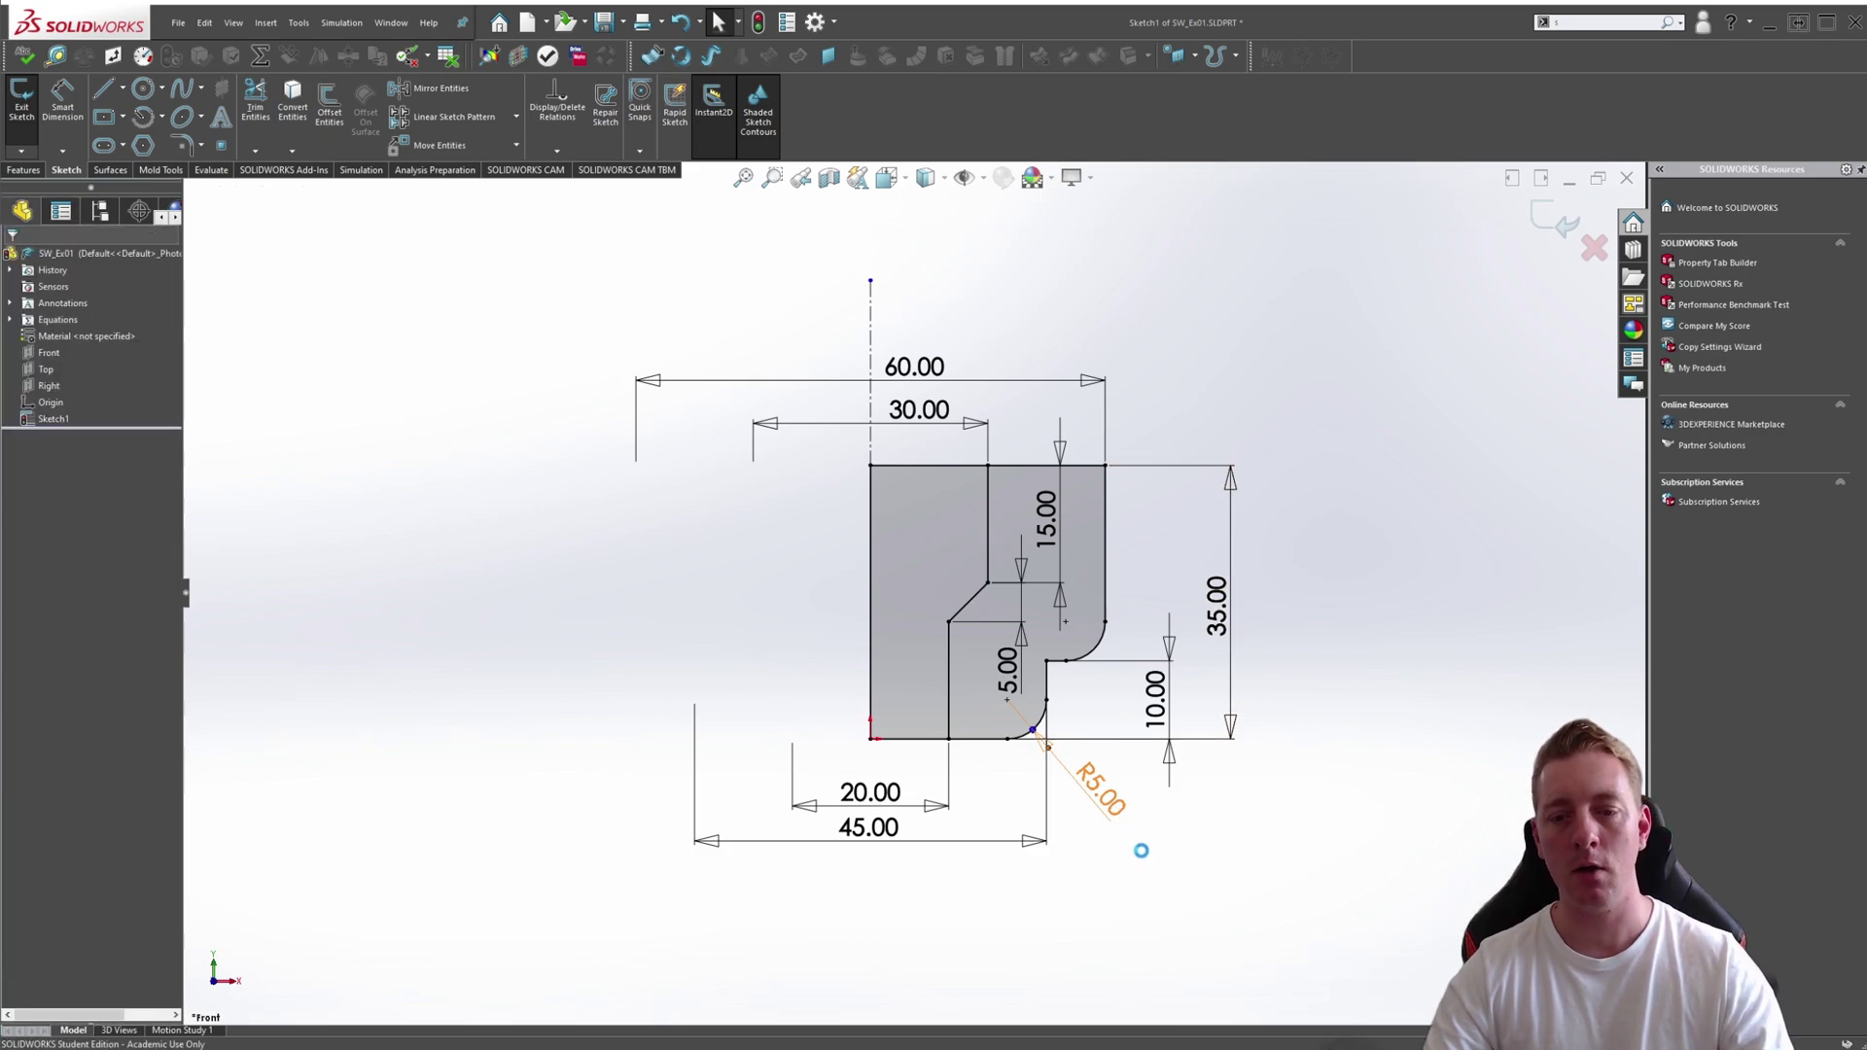
double_click(1100, 789)
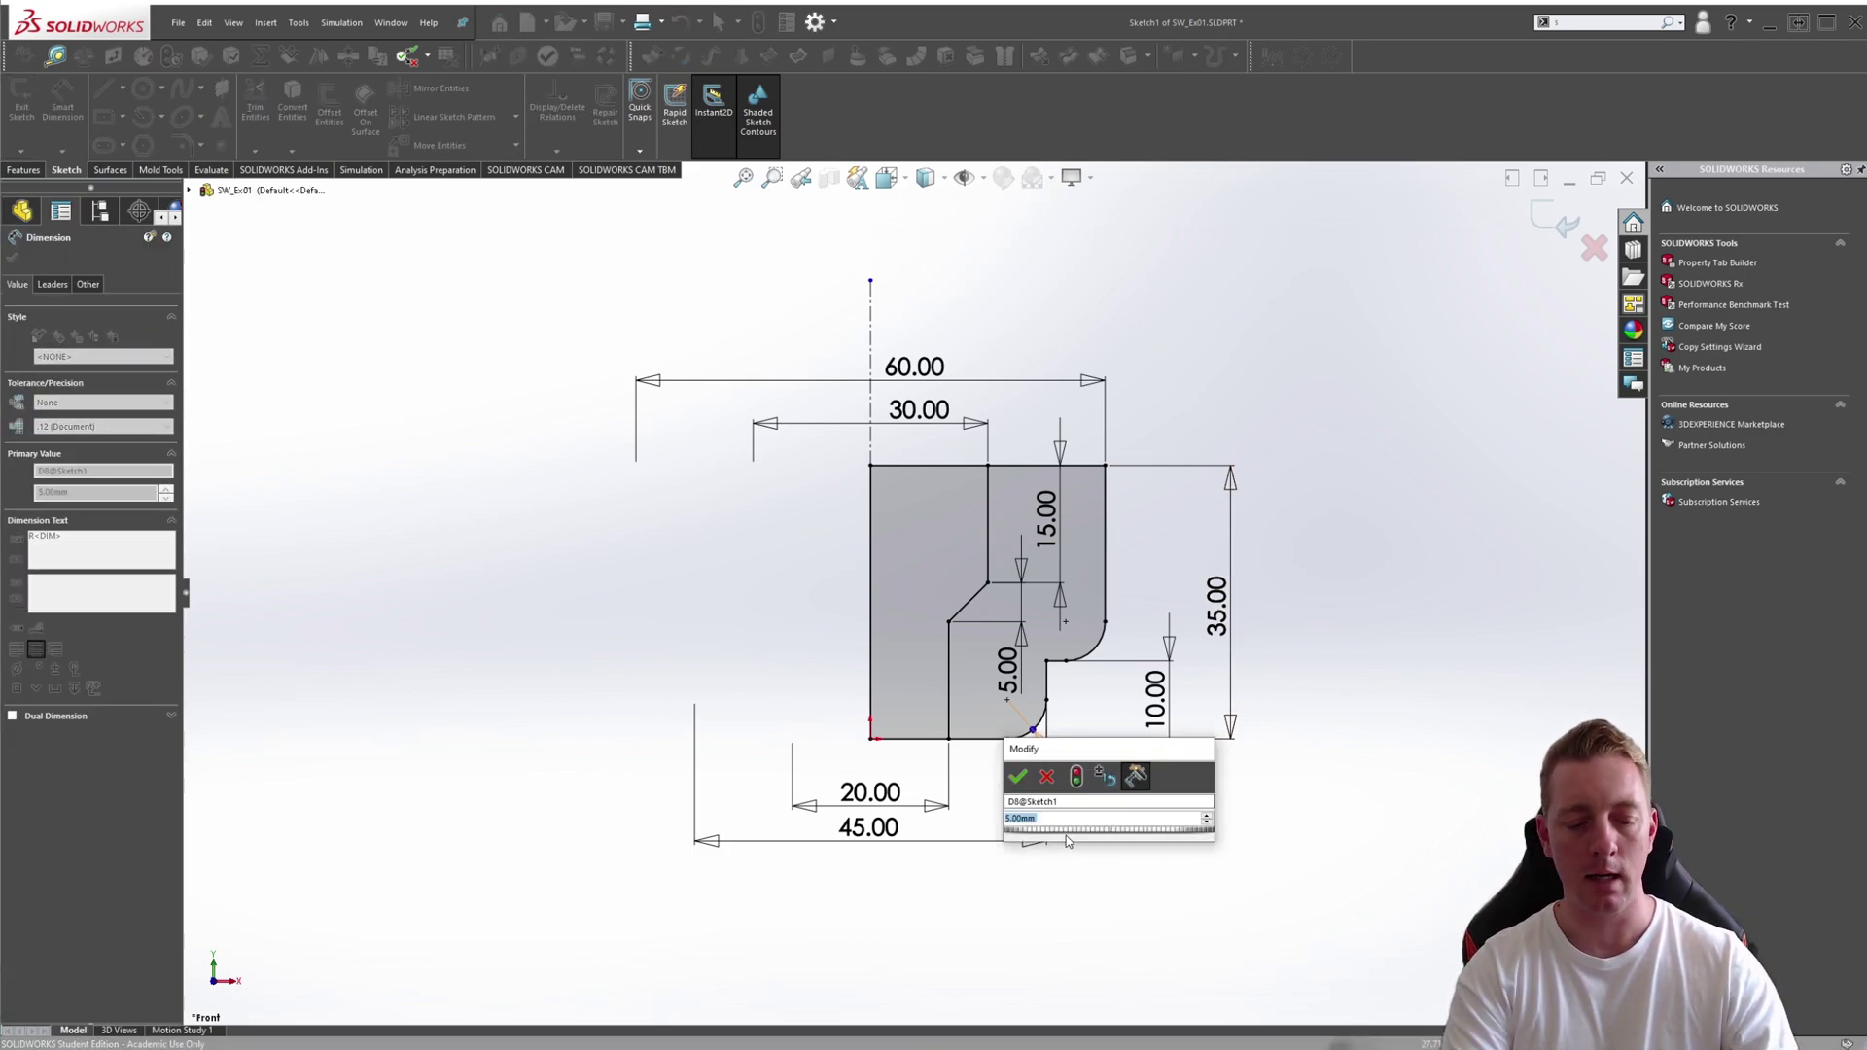
text(3)
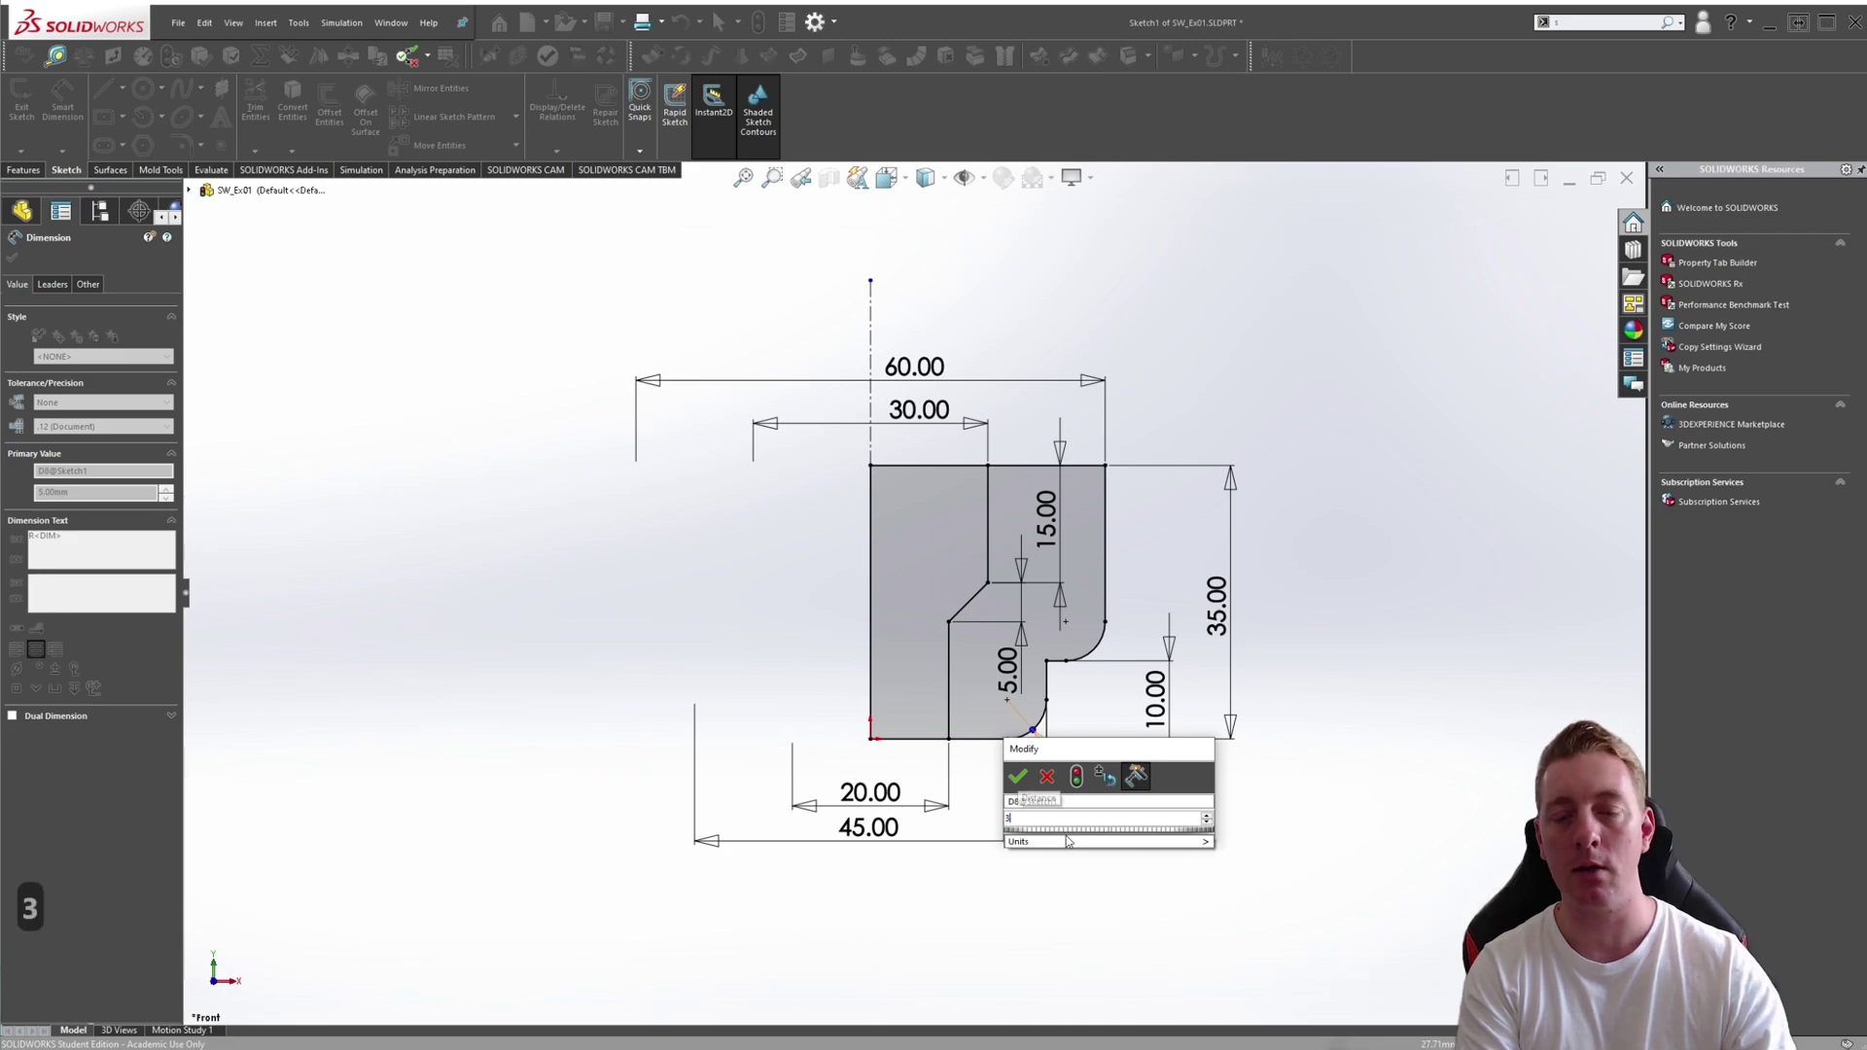
key(Return)
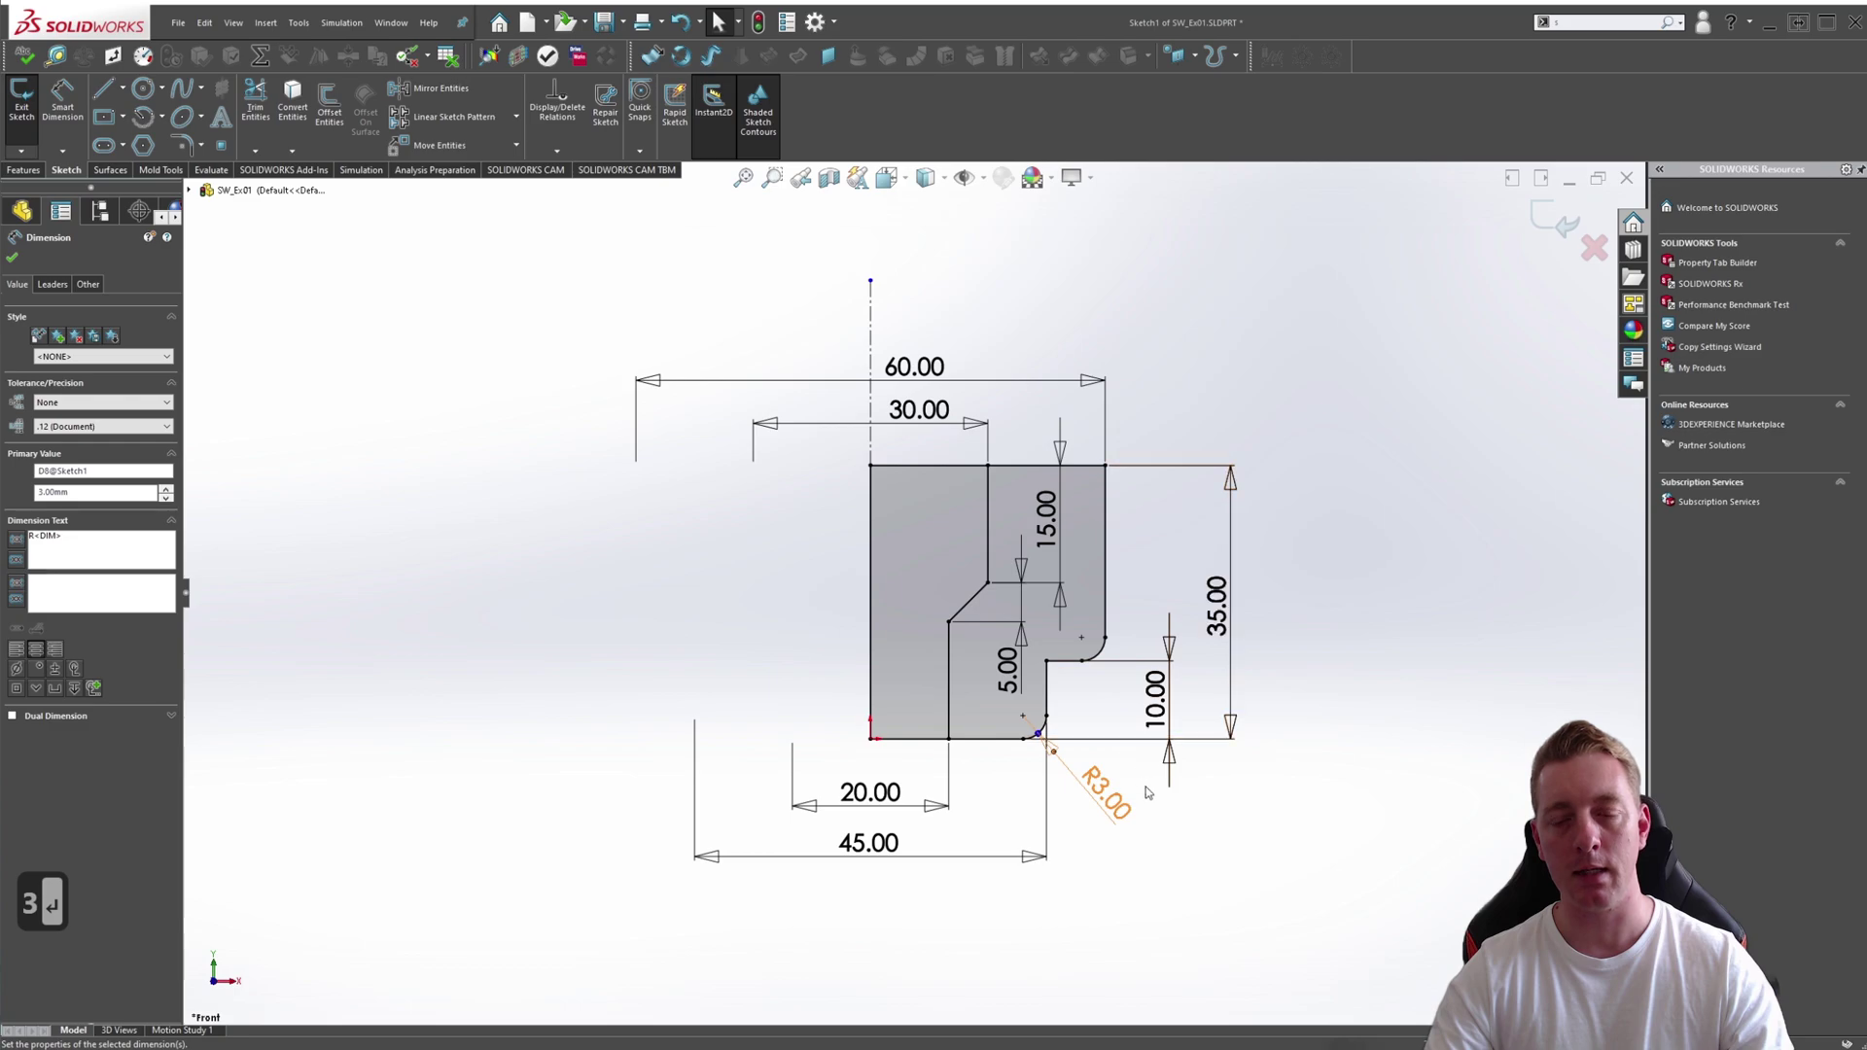
key(ctrl+z)
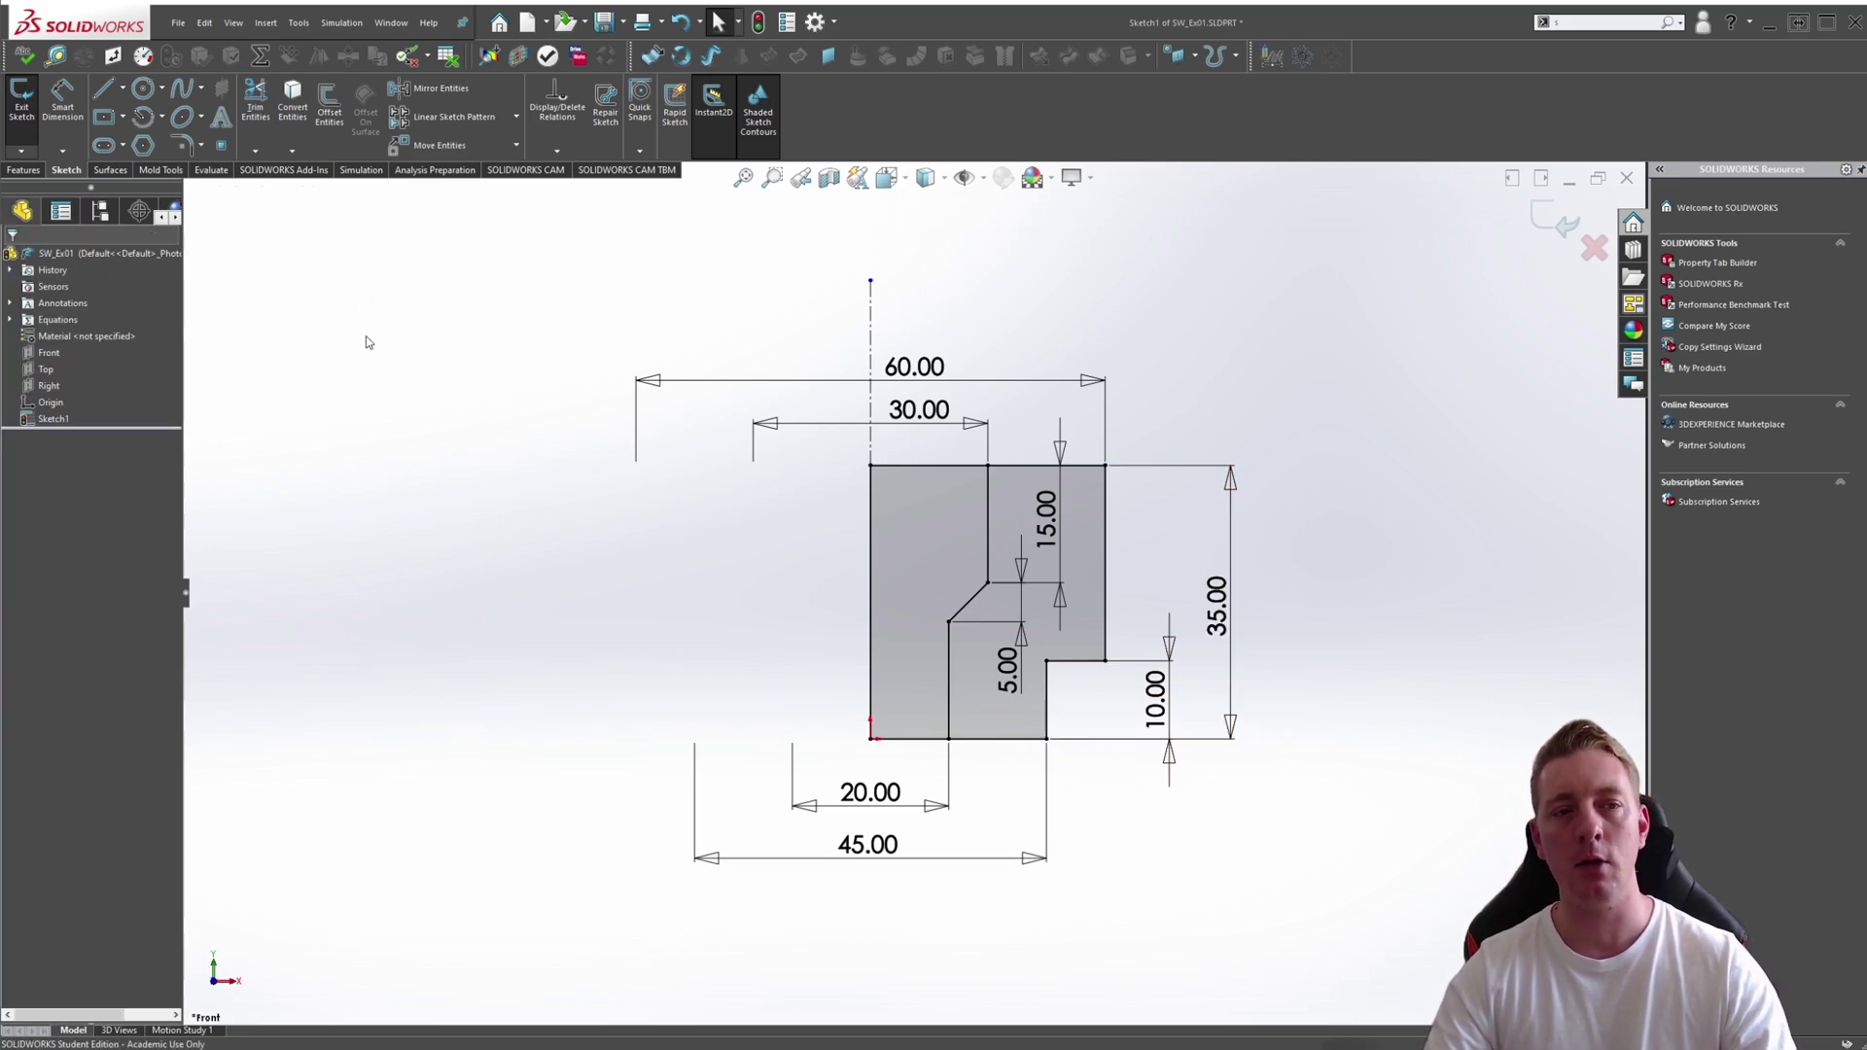
click(183, 148)
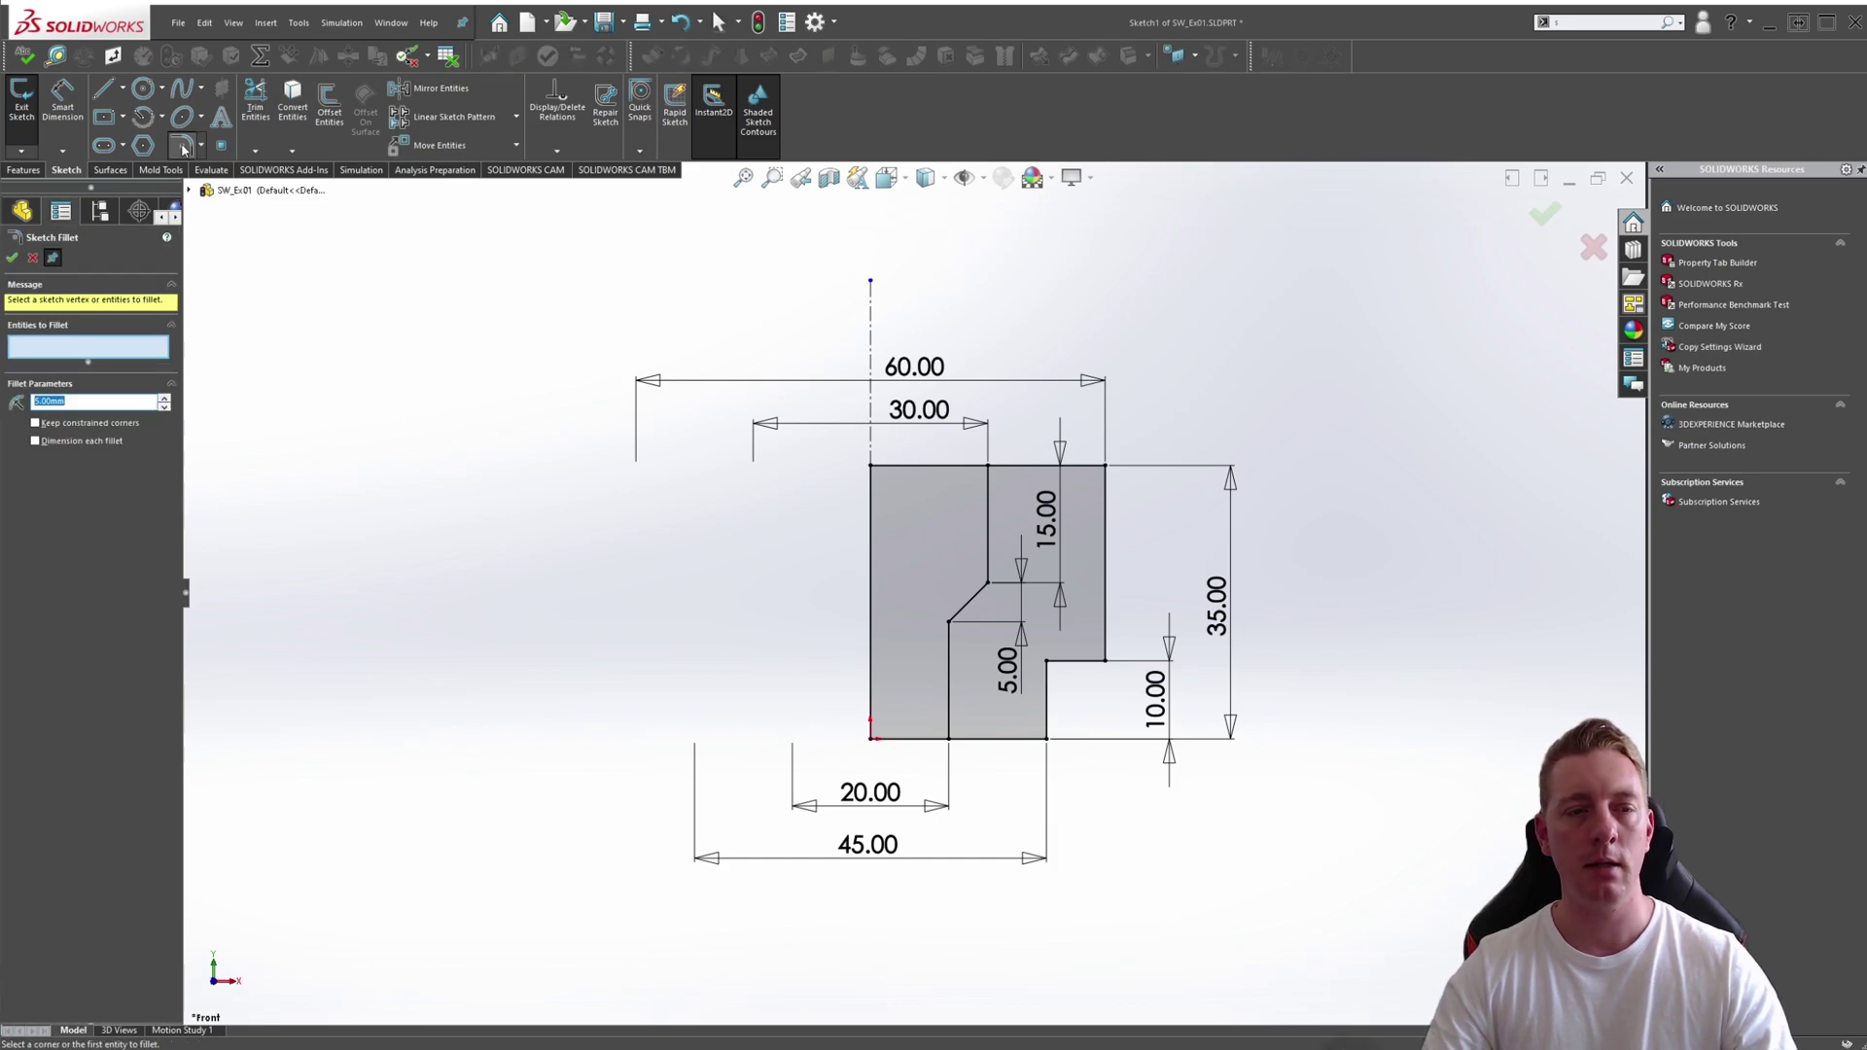
click(46, 424)
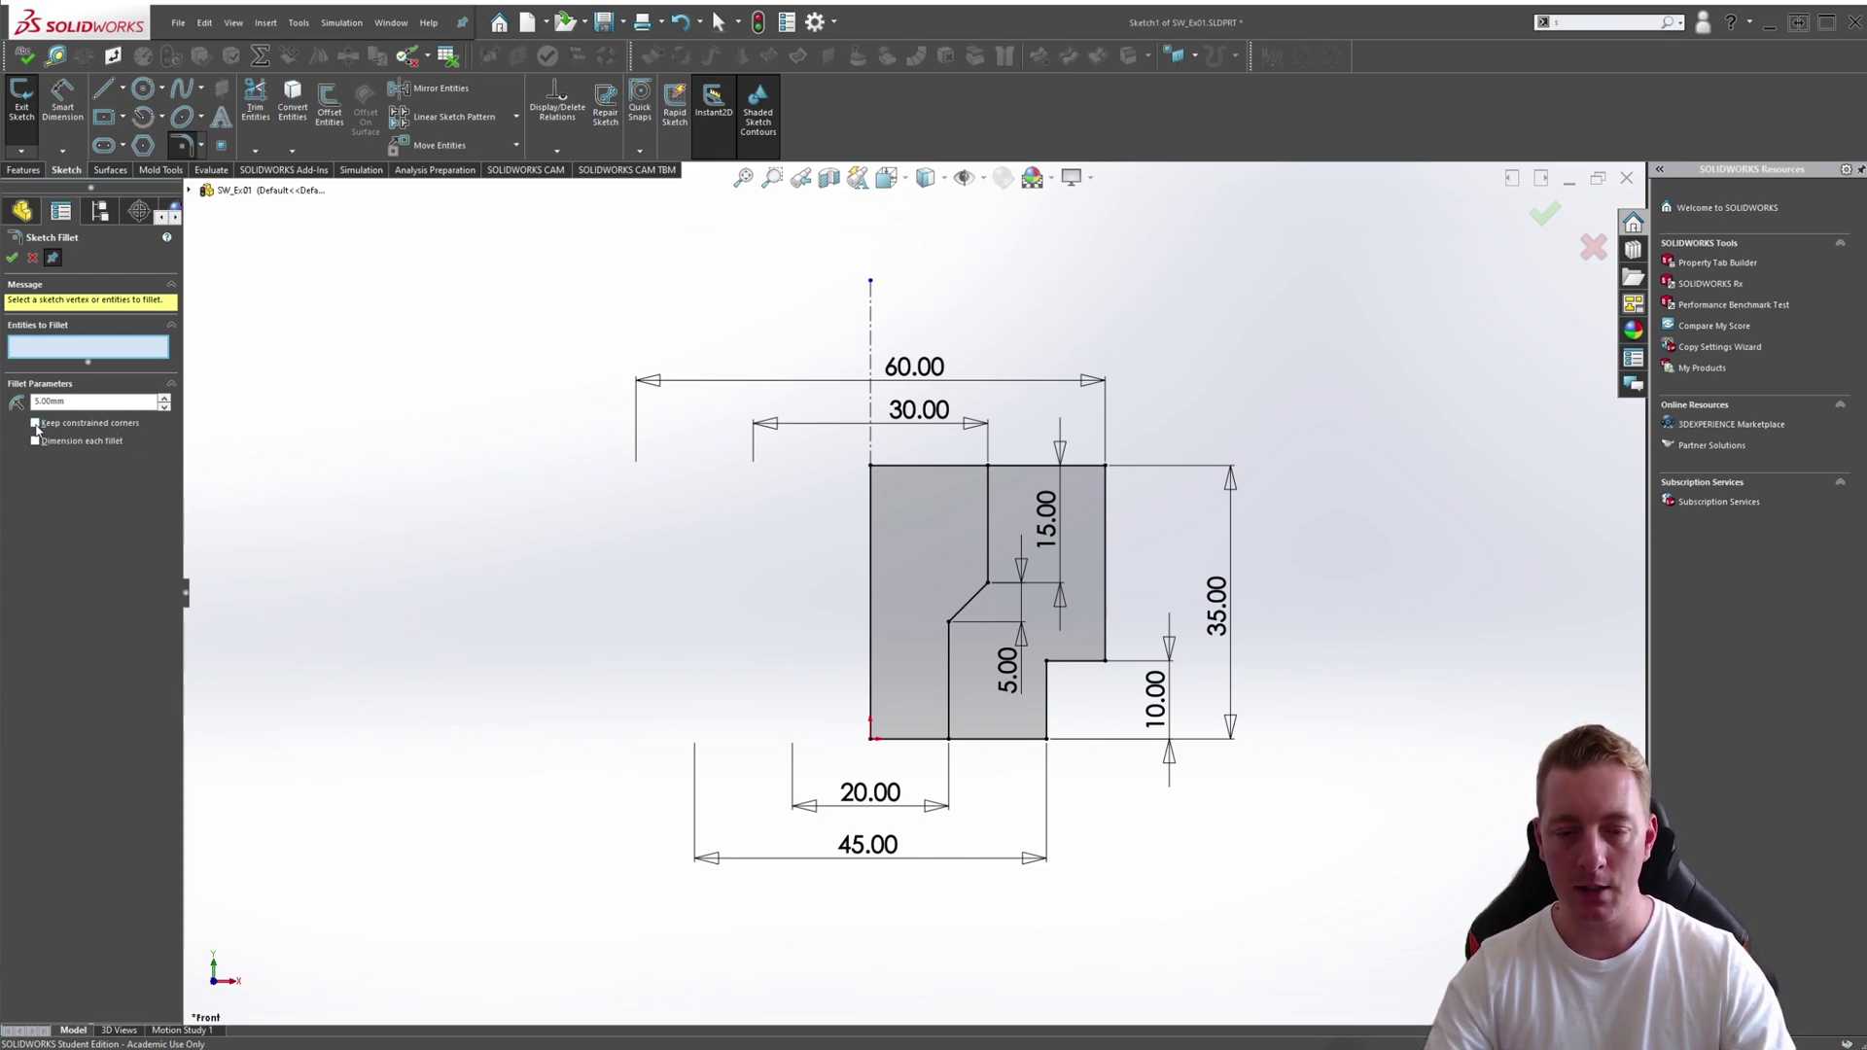
click(1047, 739)
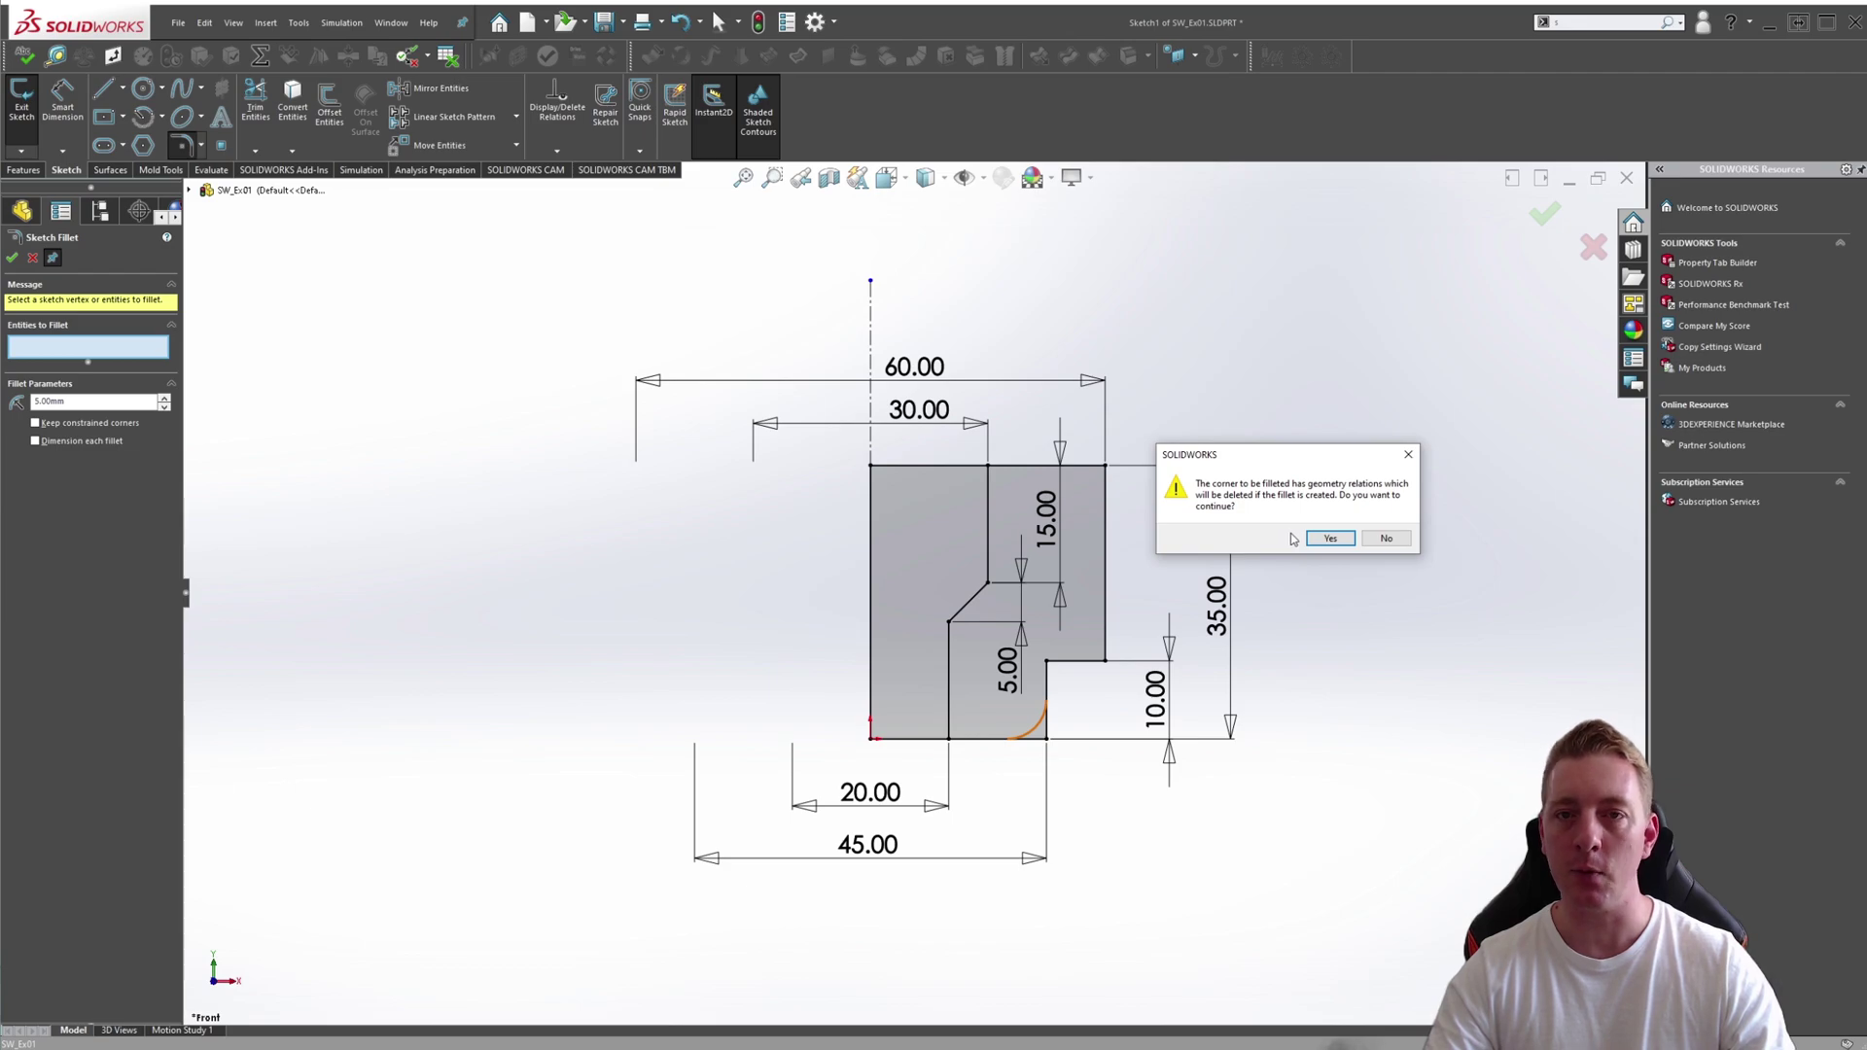
click(1320, 541)
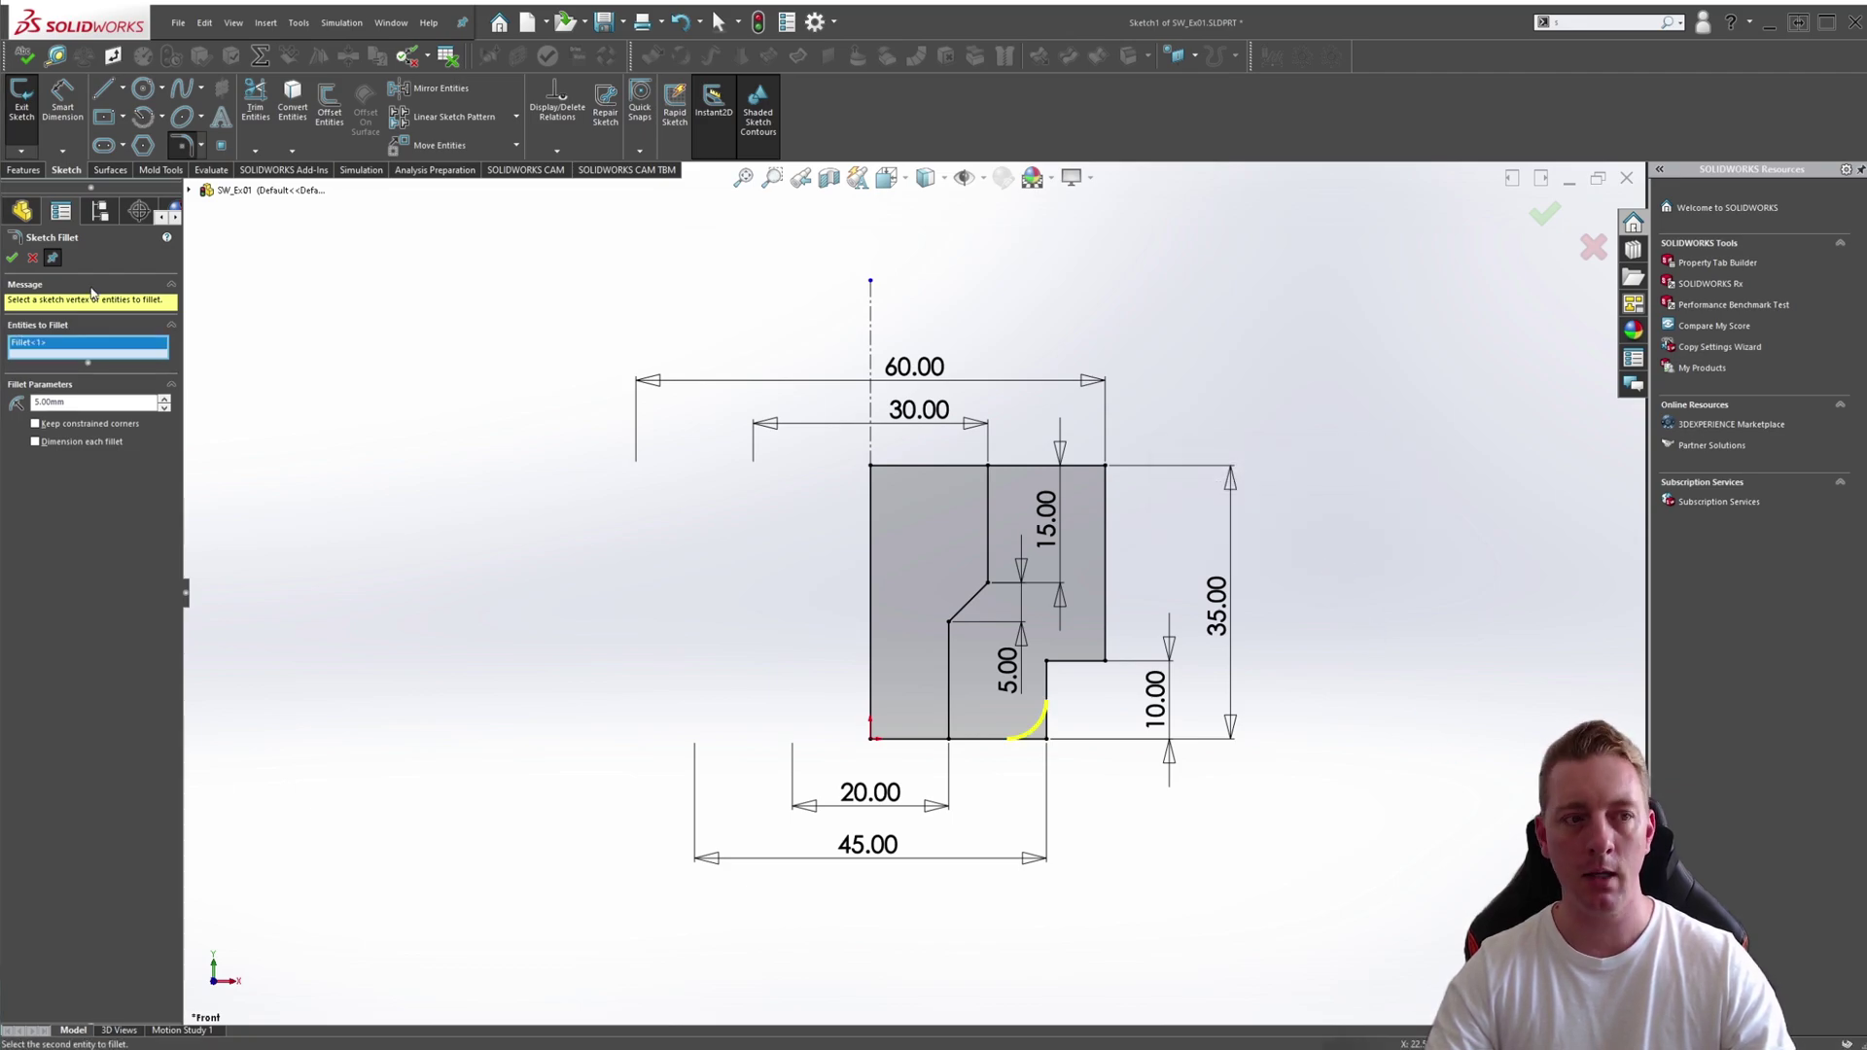
click(13, 258)
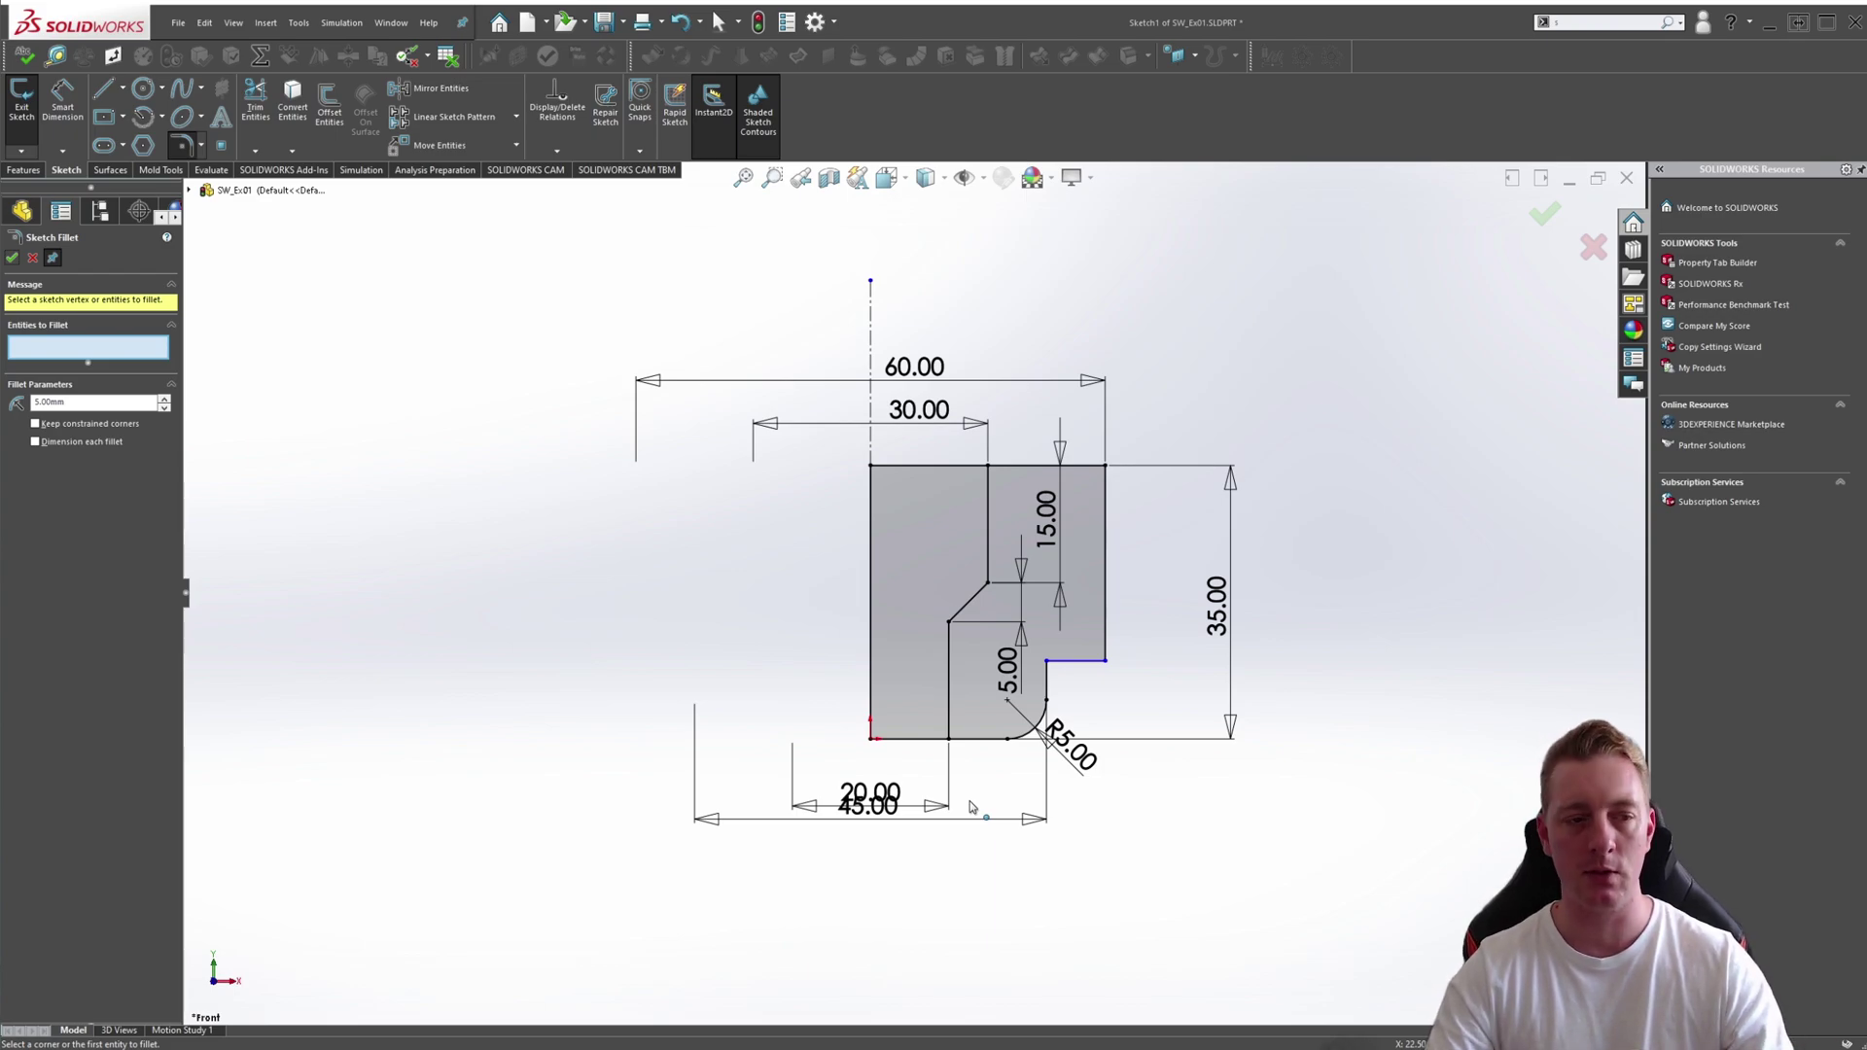
key(Escape)
key(Escape)
key(Escape)
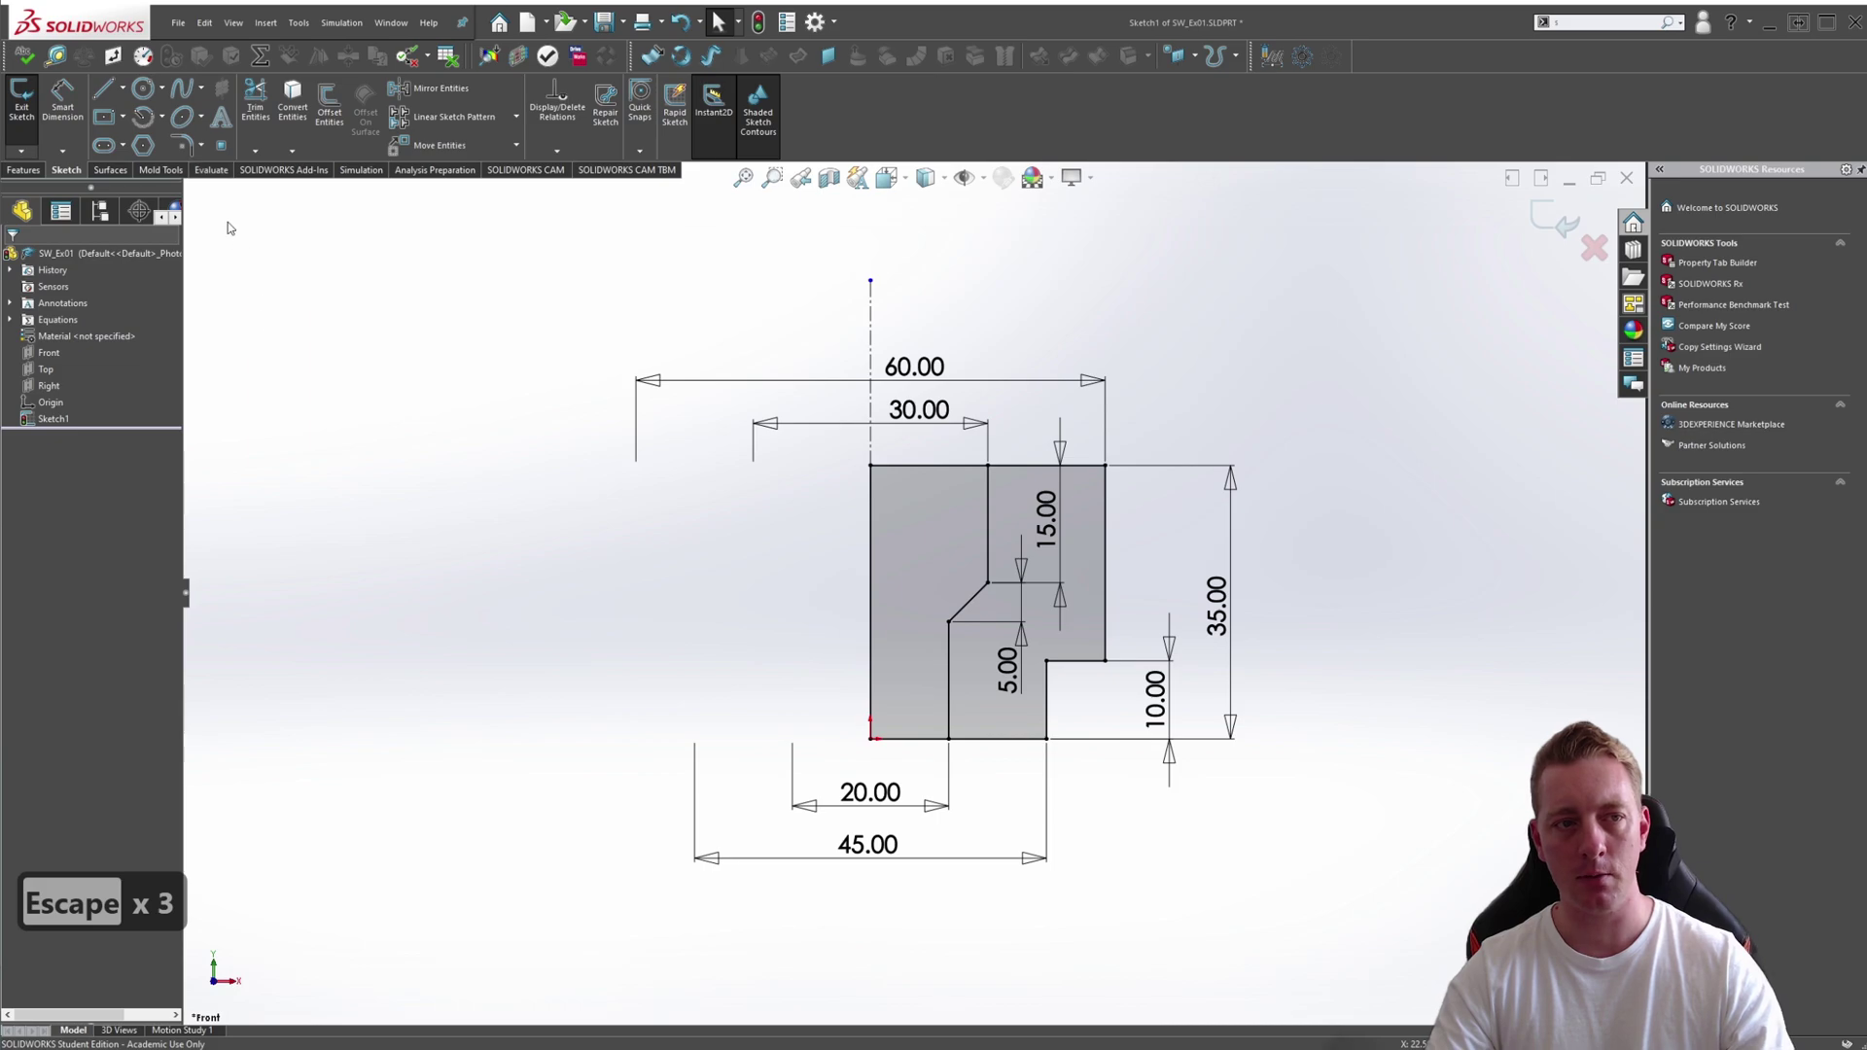
Step: Fillet the step corners at 5 mm, giving each fillet its own radius dimension
click(192, 147)
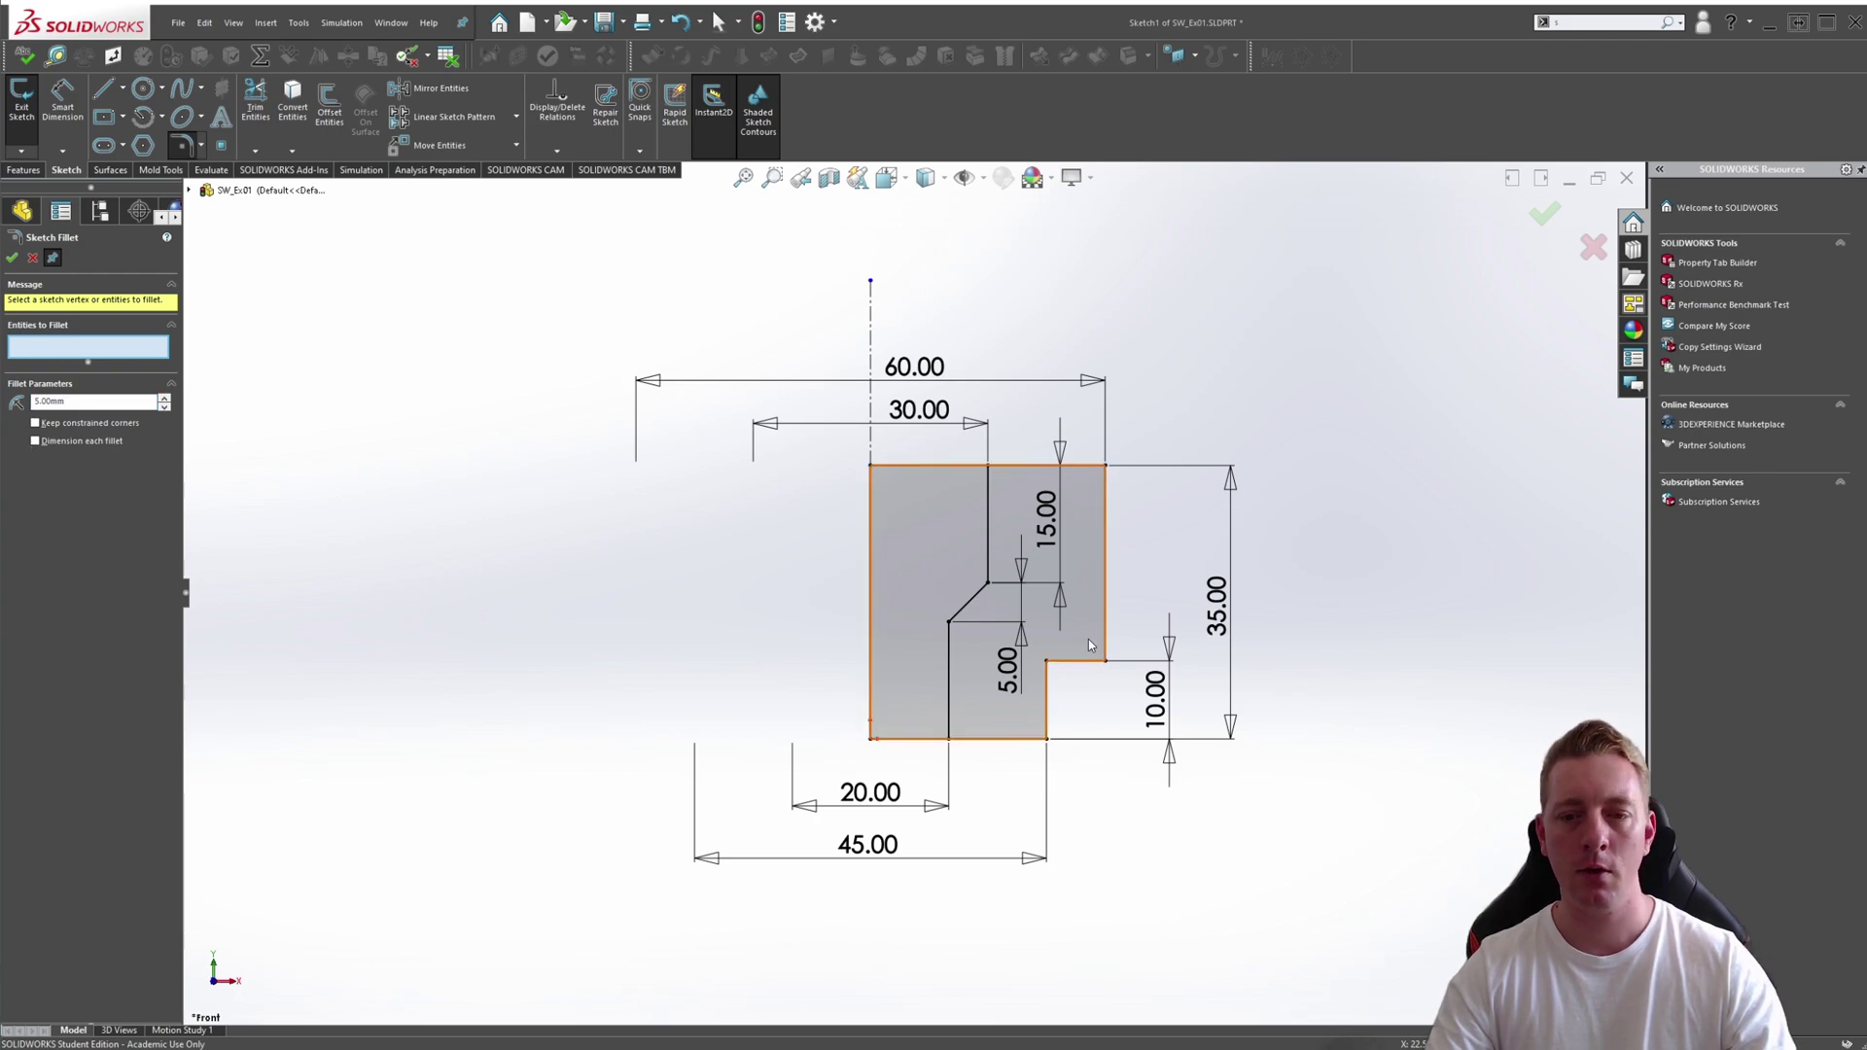
click(1106, 662)
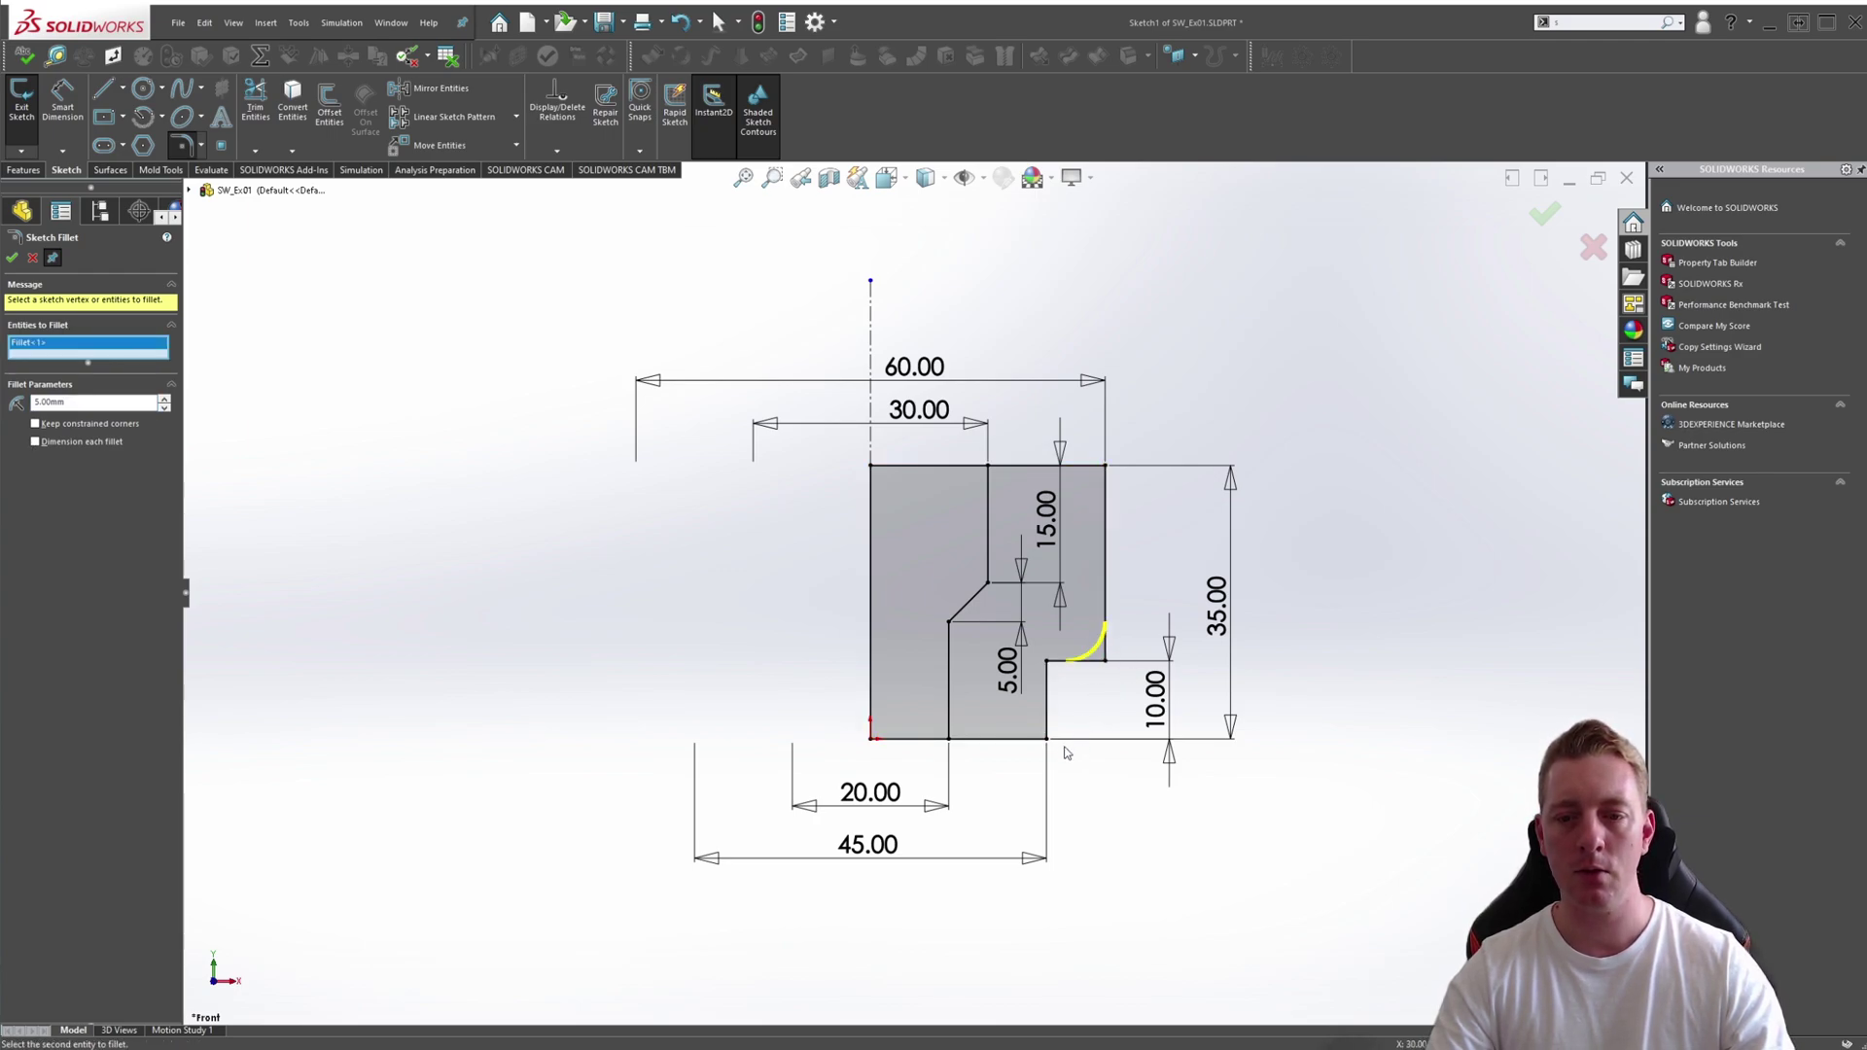
click(1069, 782)
click(1380, 537)
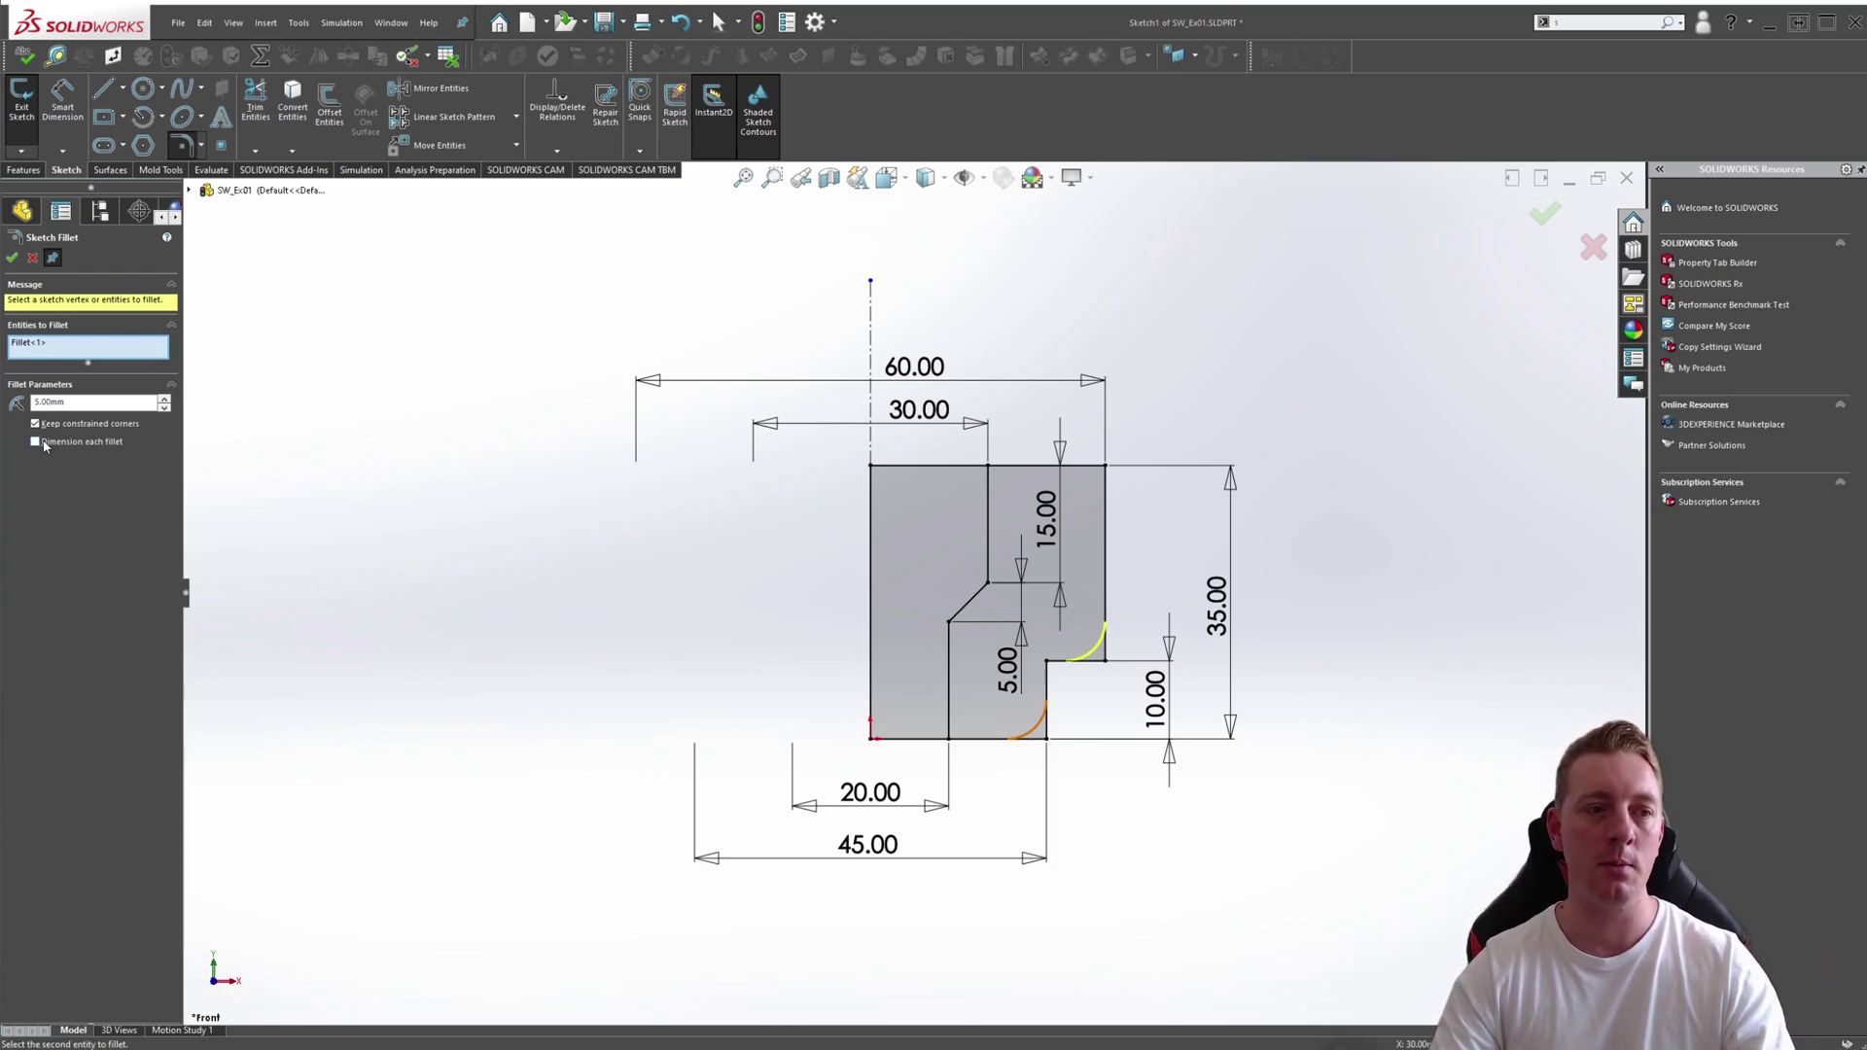
click(39, 442)
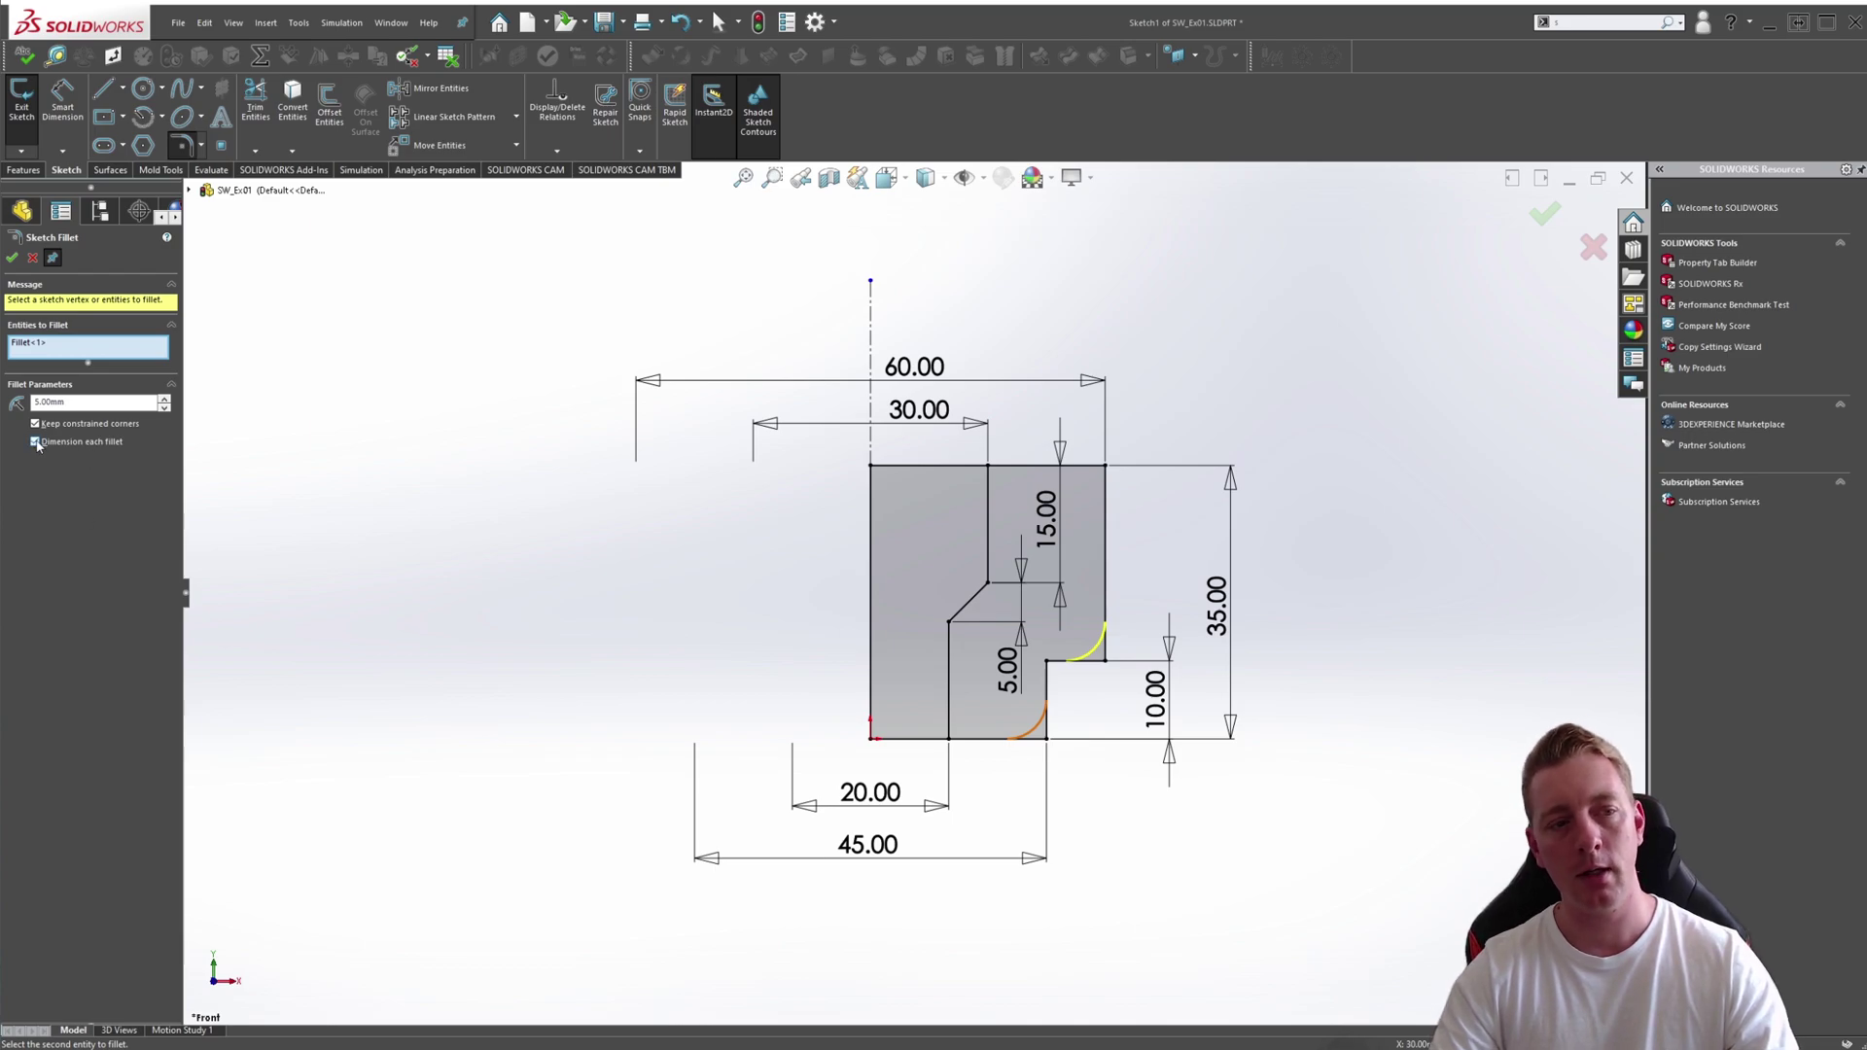
click(13, 258)
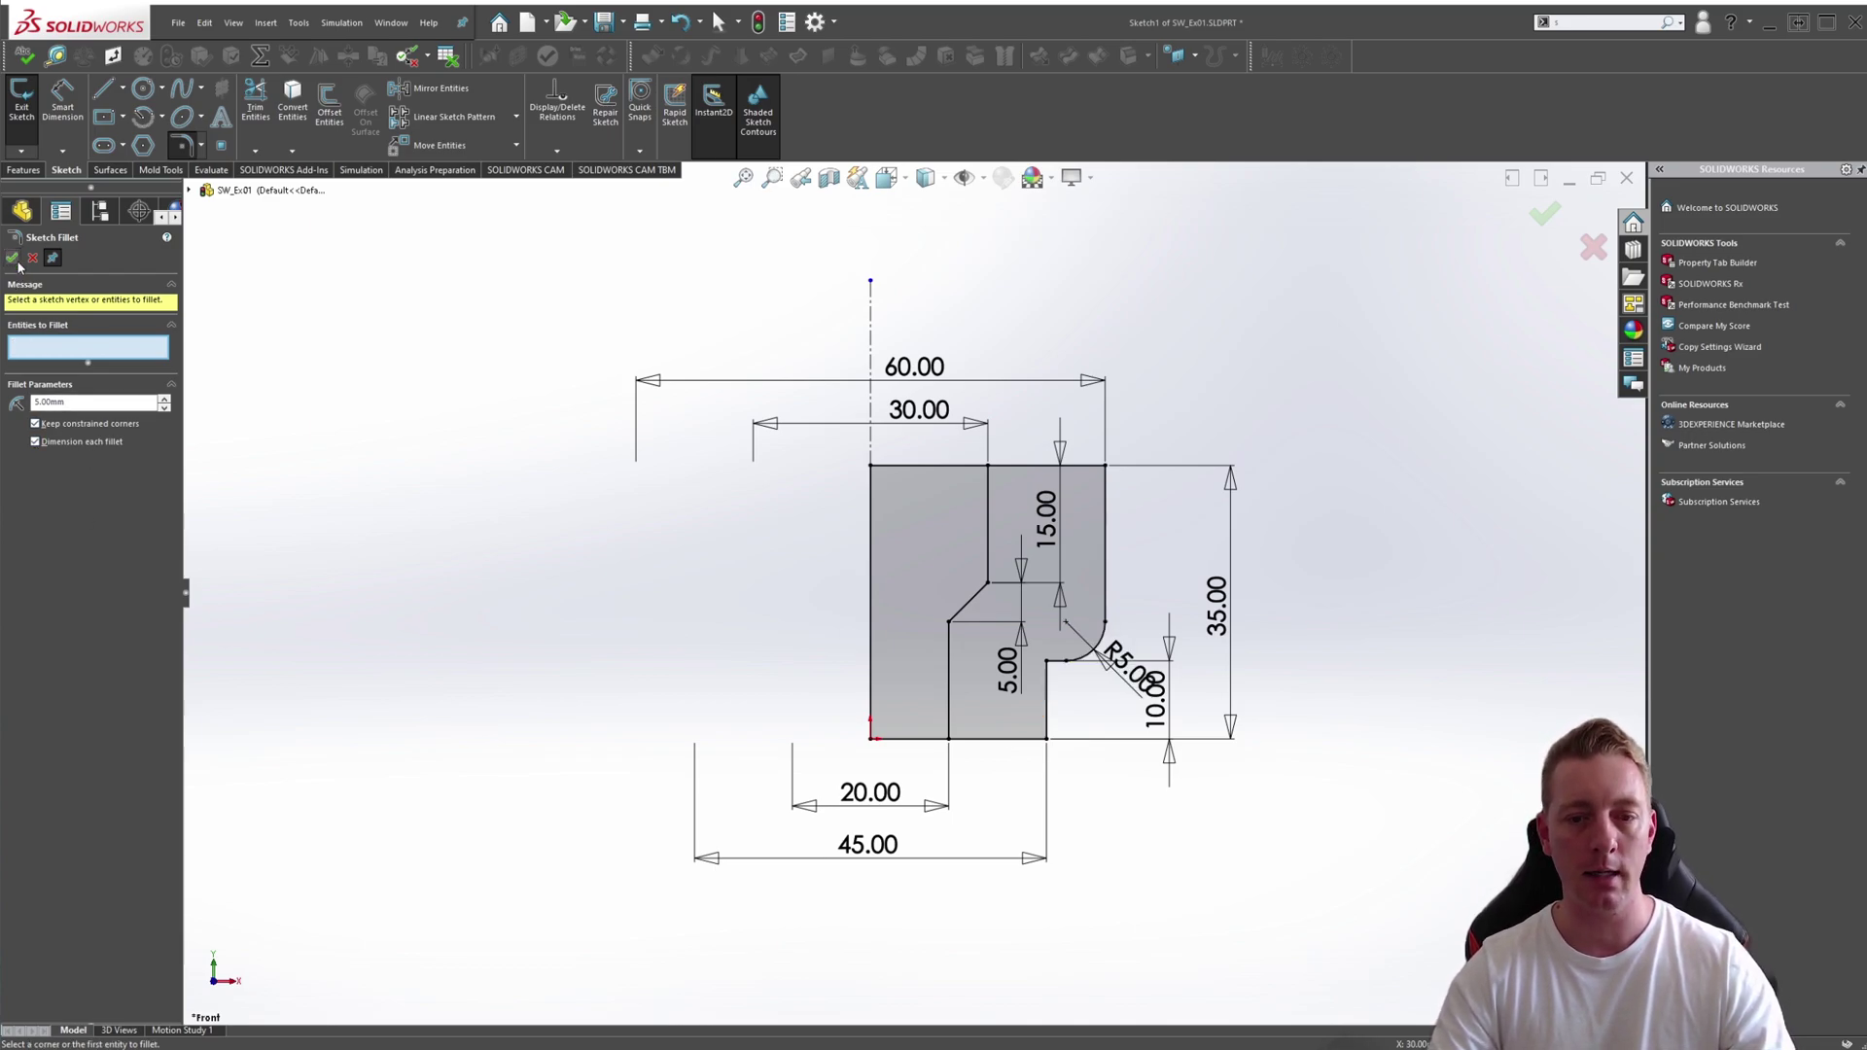
click(1046, 739)
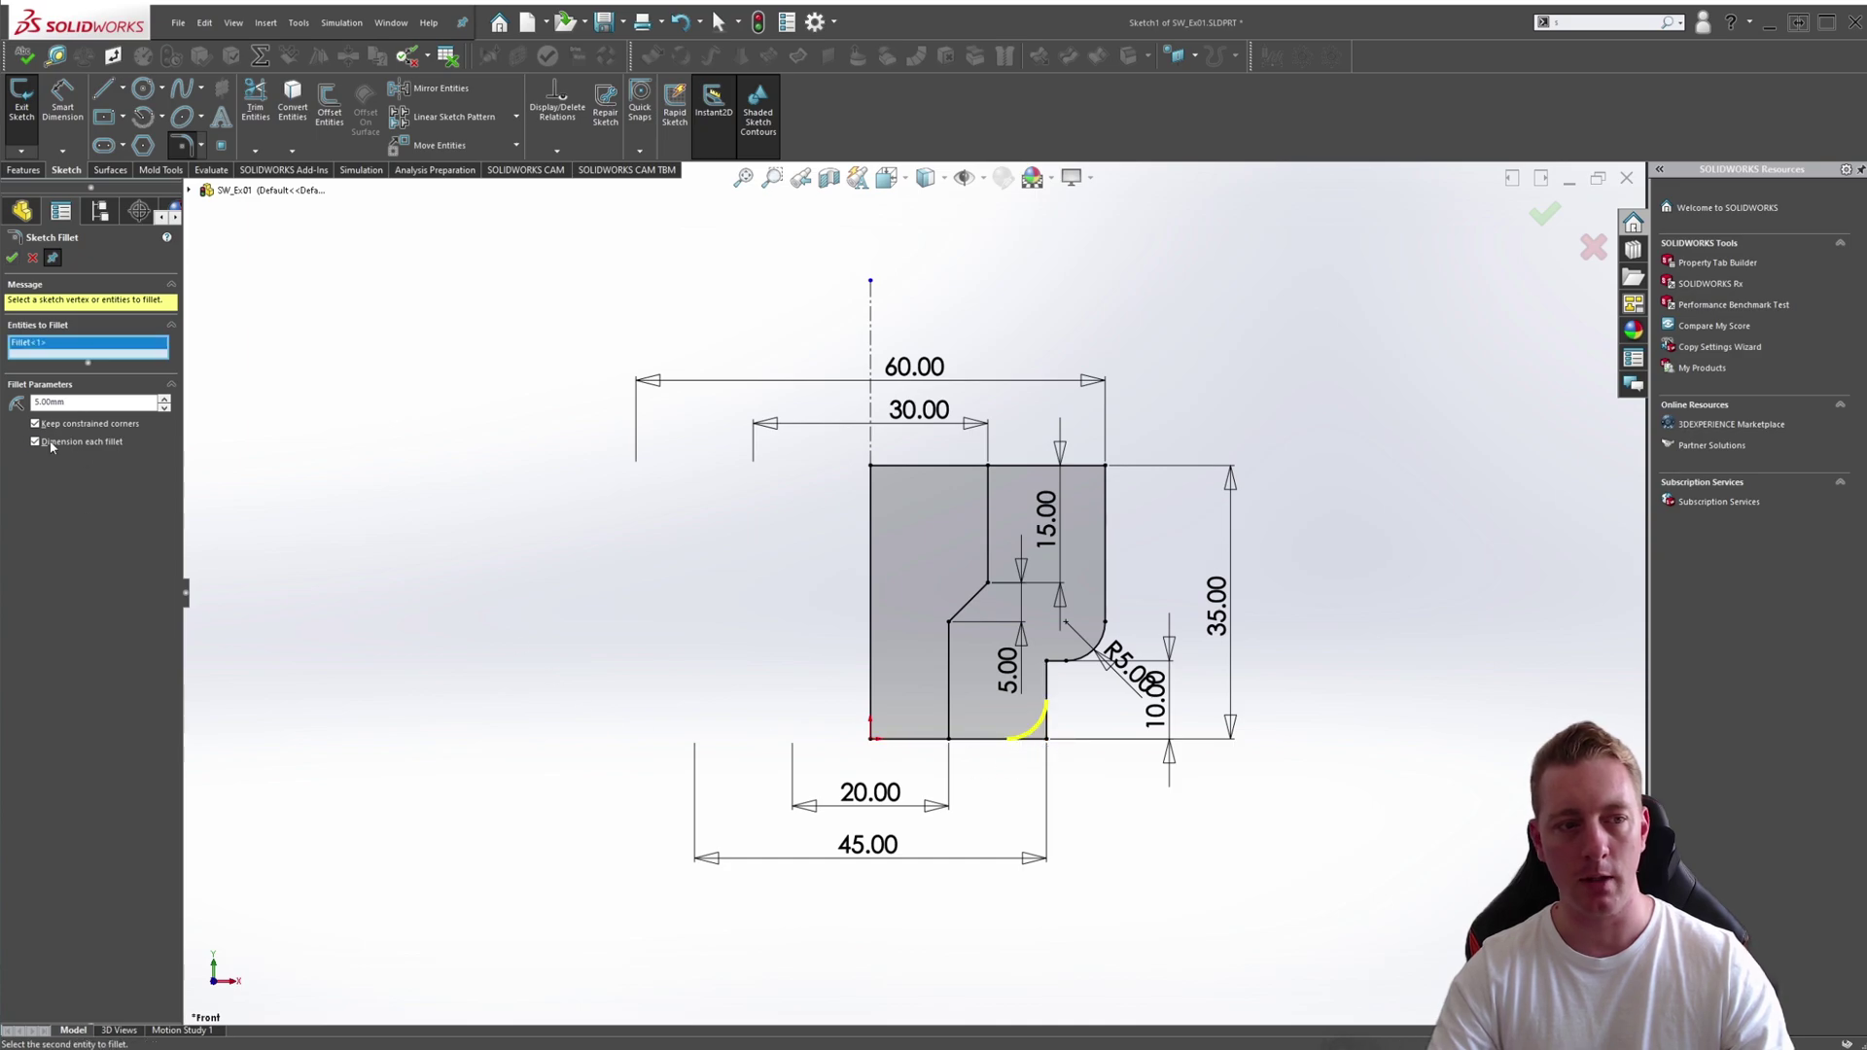
key(Escape)
key(Escape)
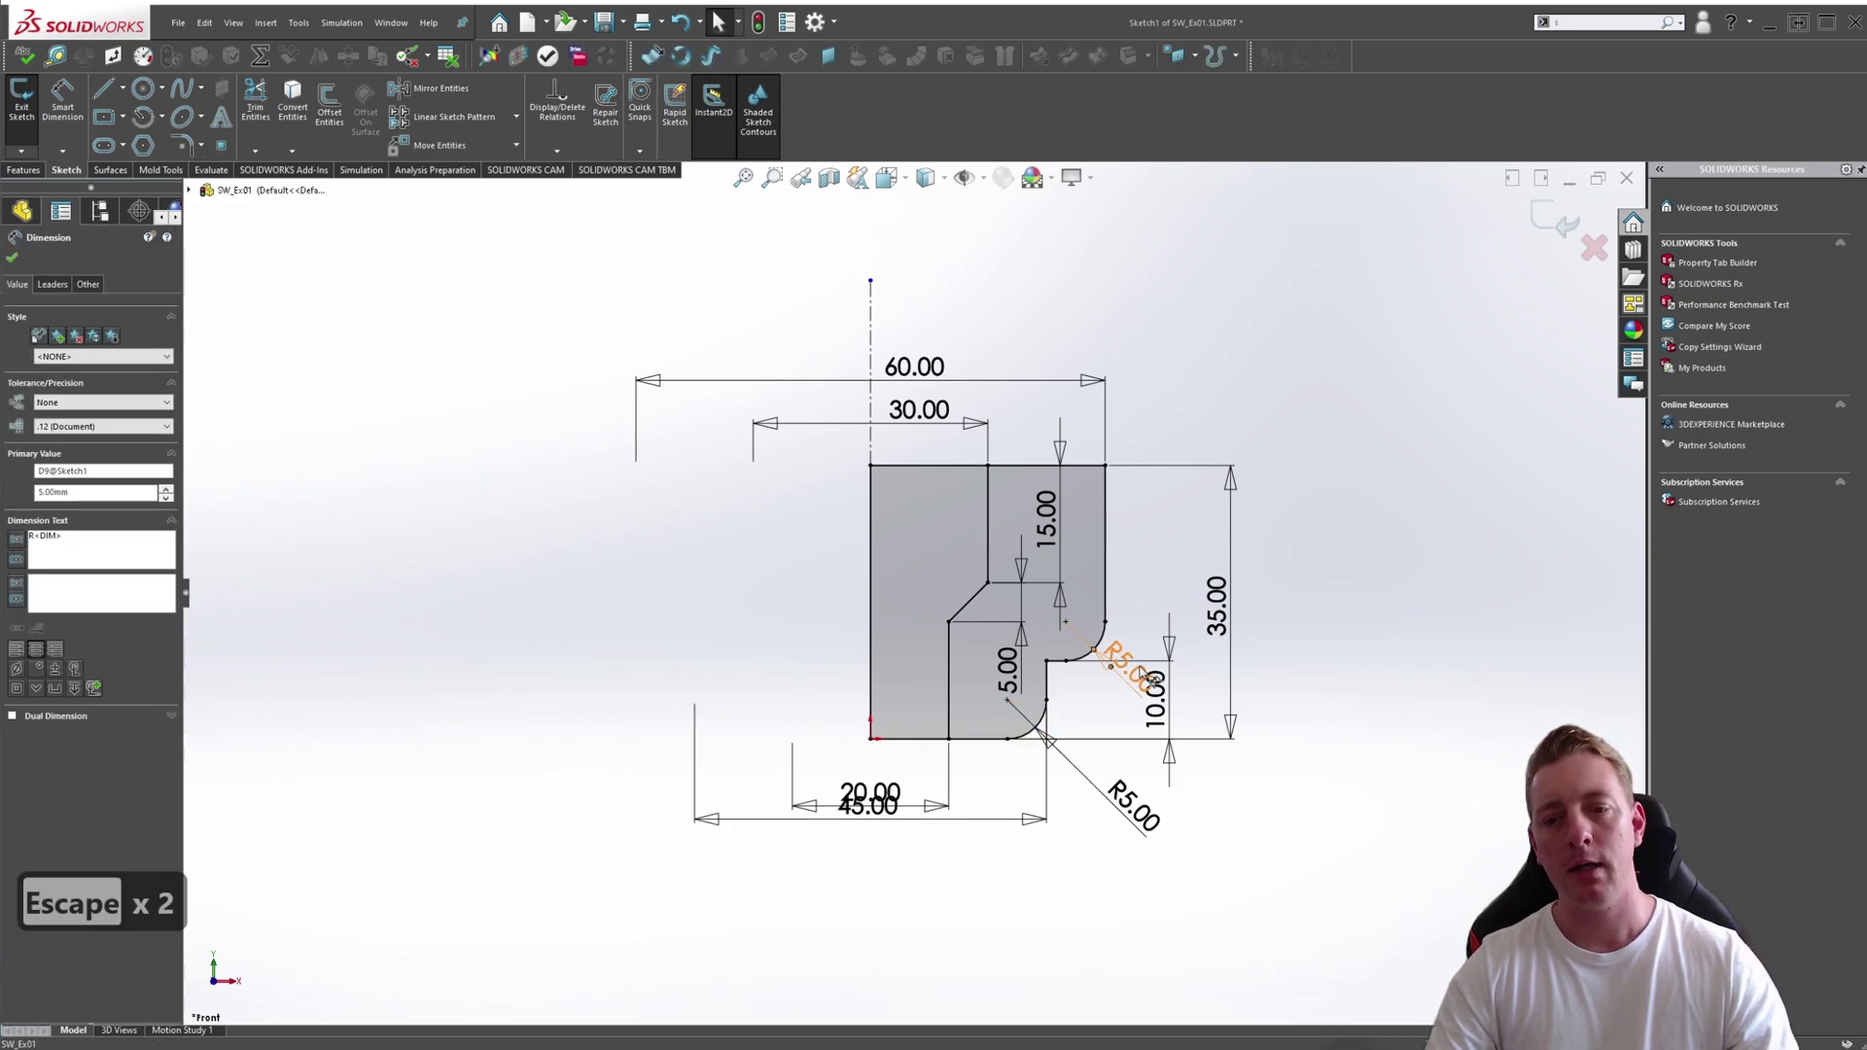
Step: Move the upper R5.00 dimension aside, change it to 2.5, then clear the fillets
drag(1150, 681, 1361, 739)
click(1380, 768)
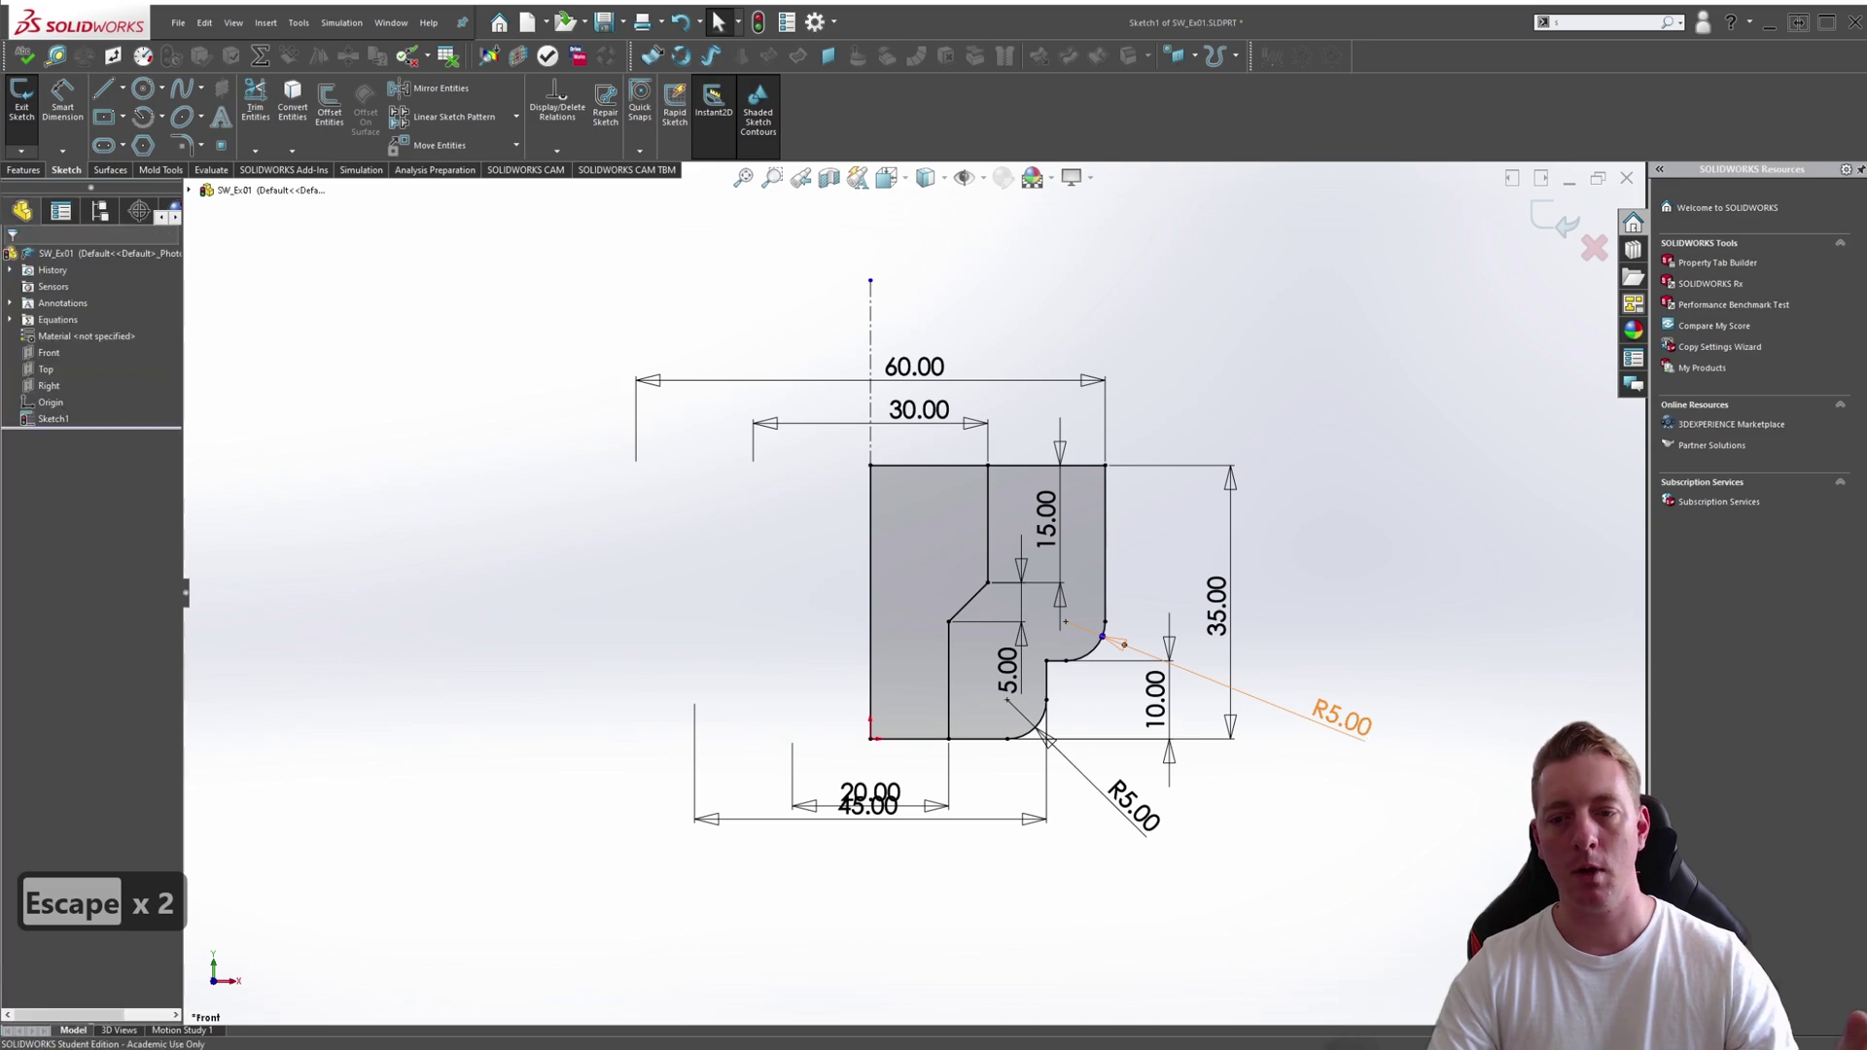
double_click(1358, 743)
text(2.5)
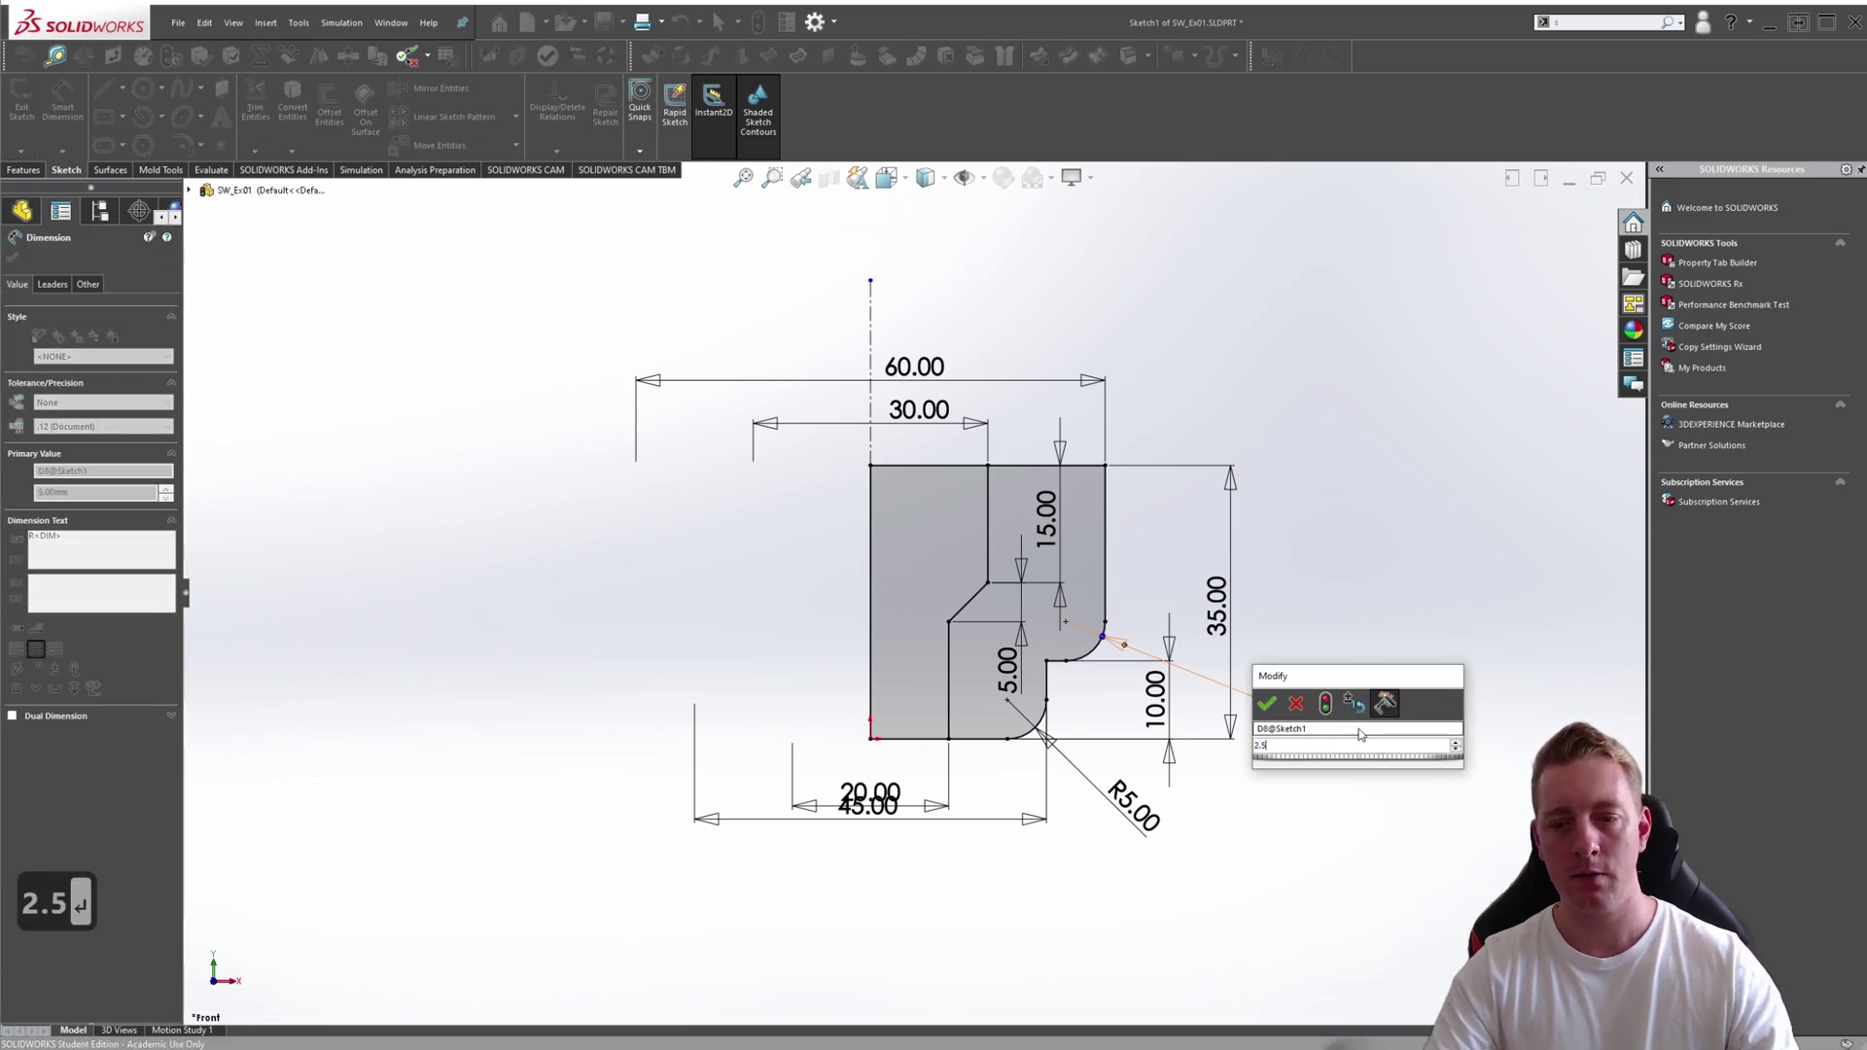
key(Return)
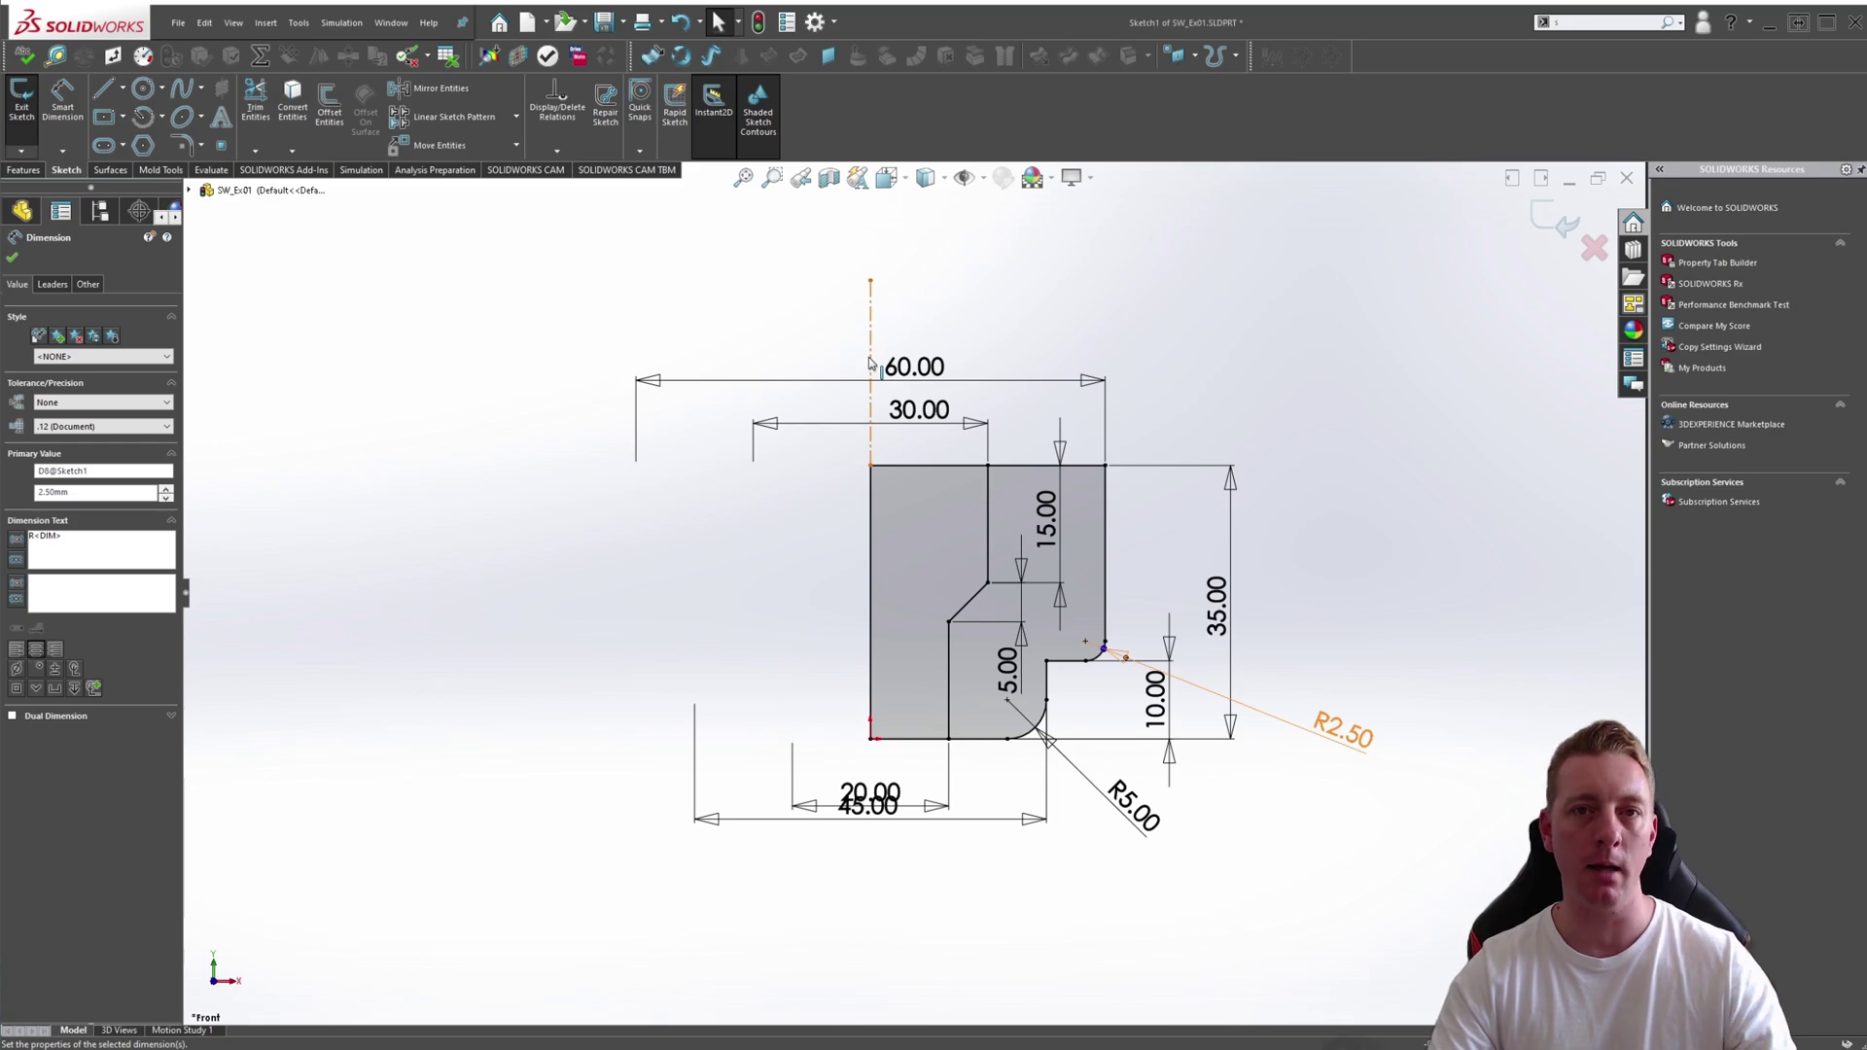
key(Escape)
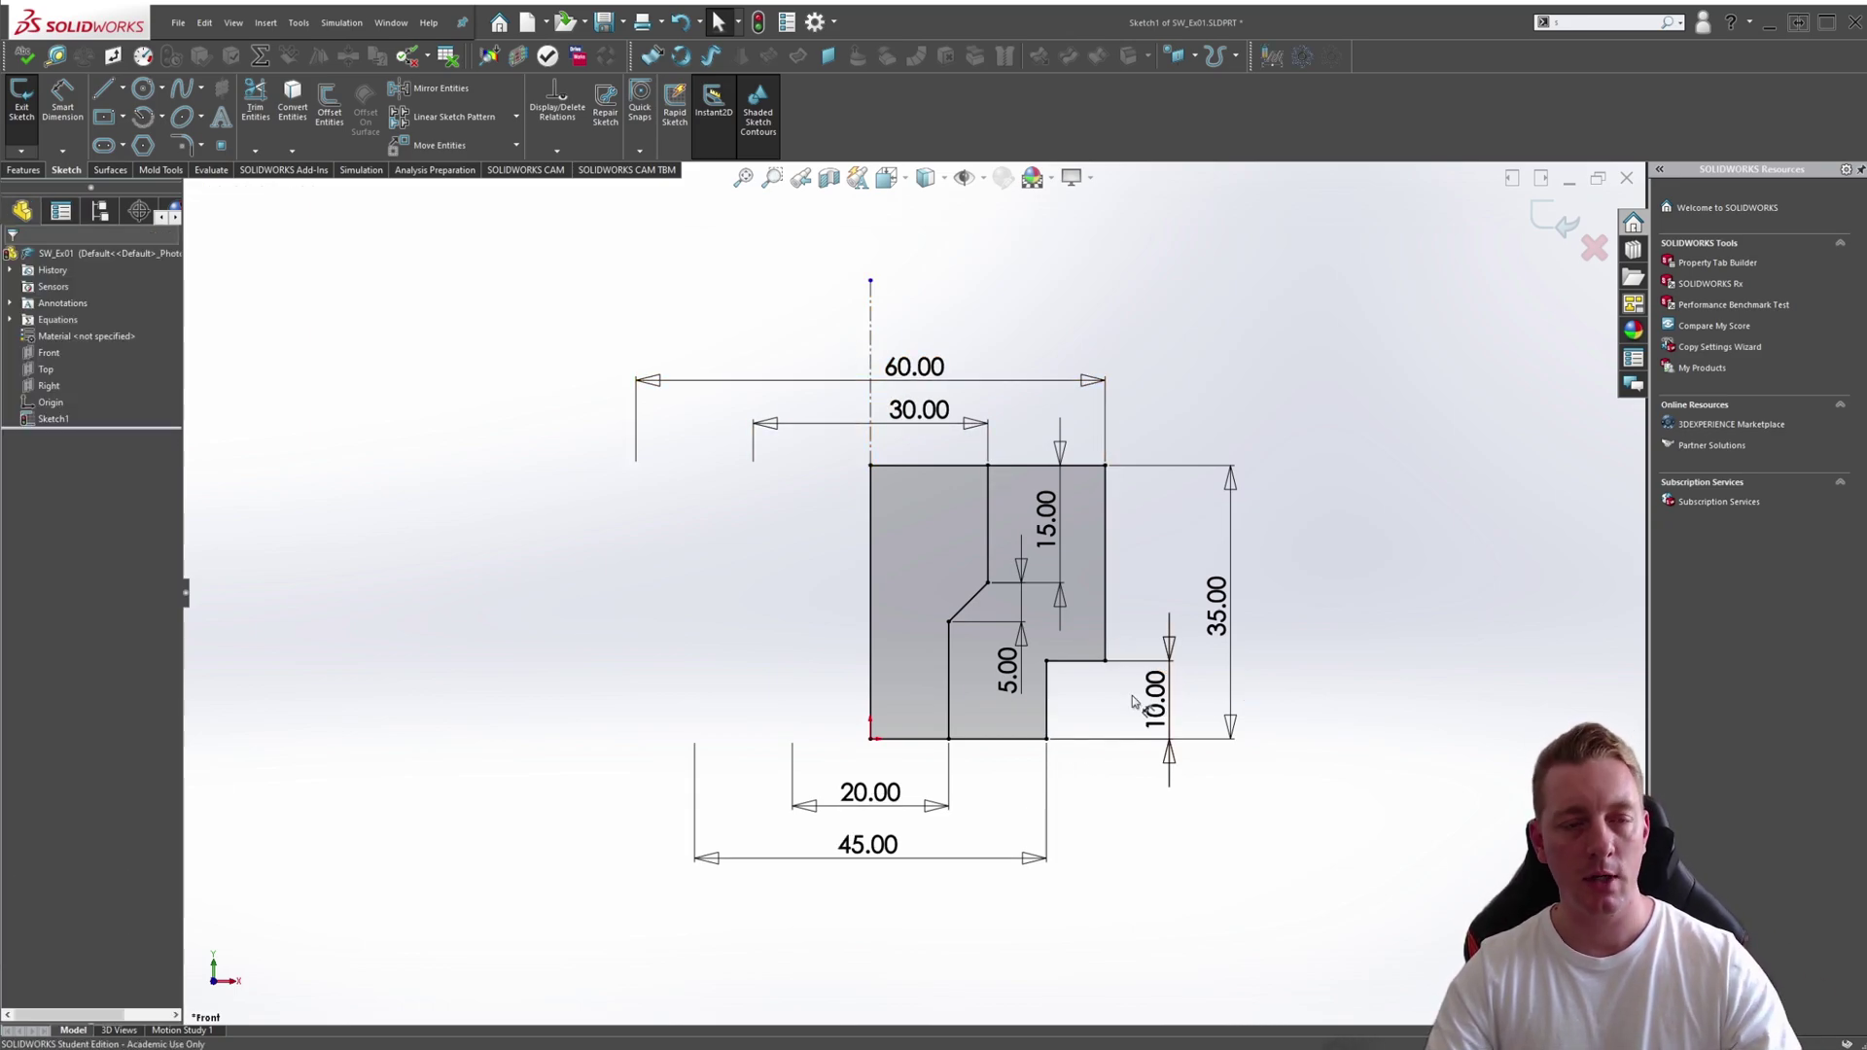
Step: Start Sketch Chamfer and choose the angle-distance type at 10.00 mm and 45.00°
click(202, 146)
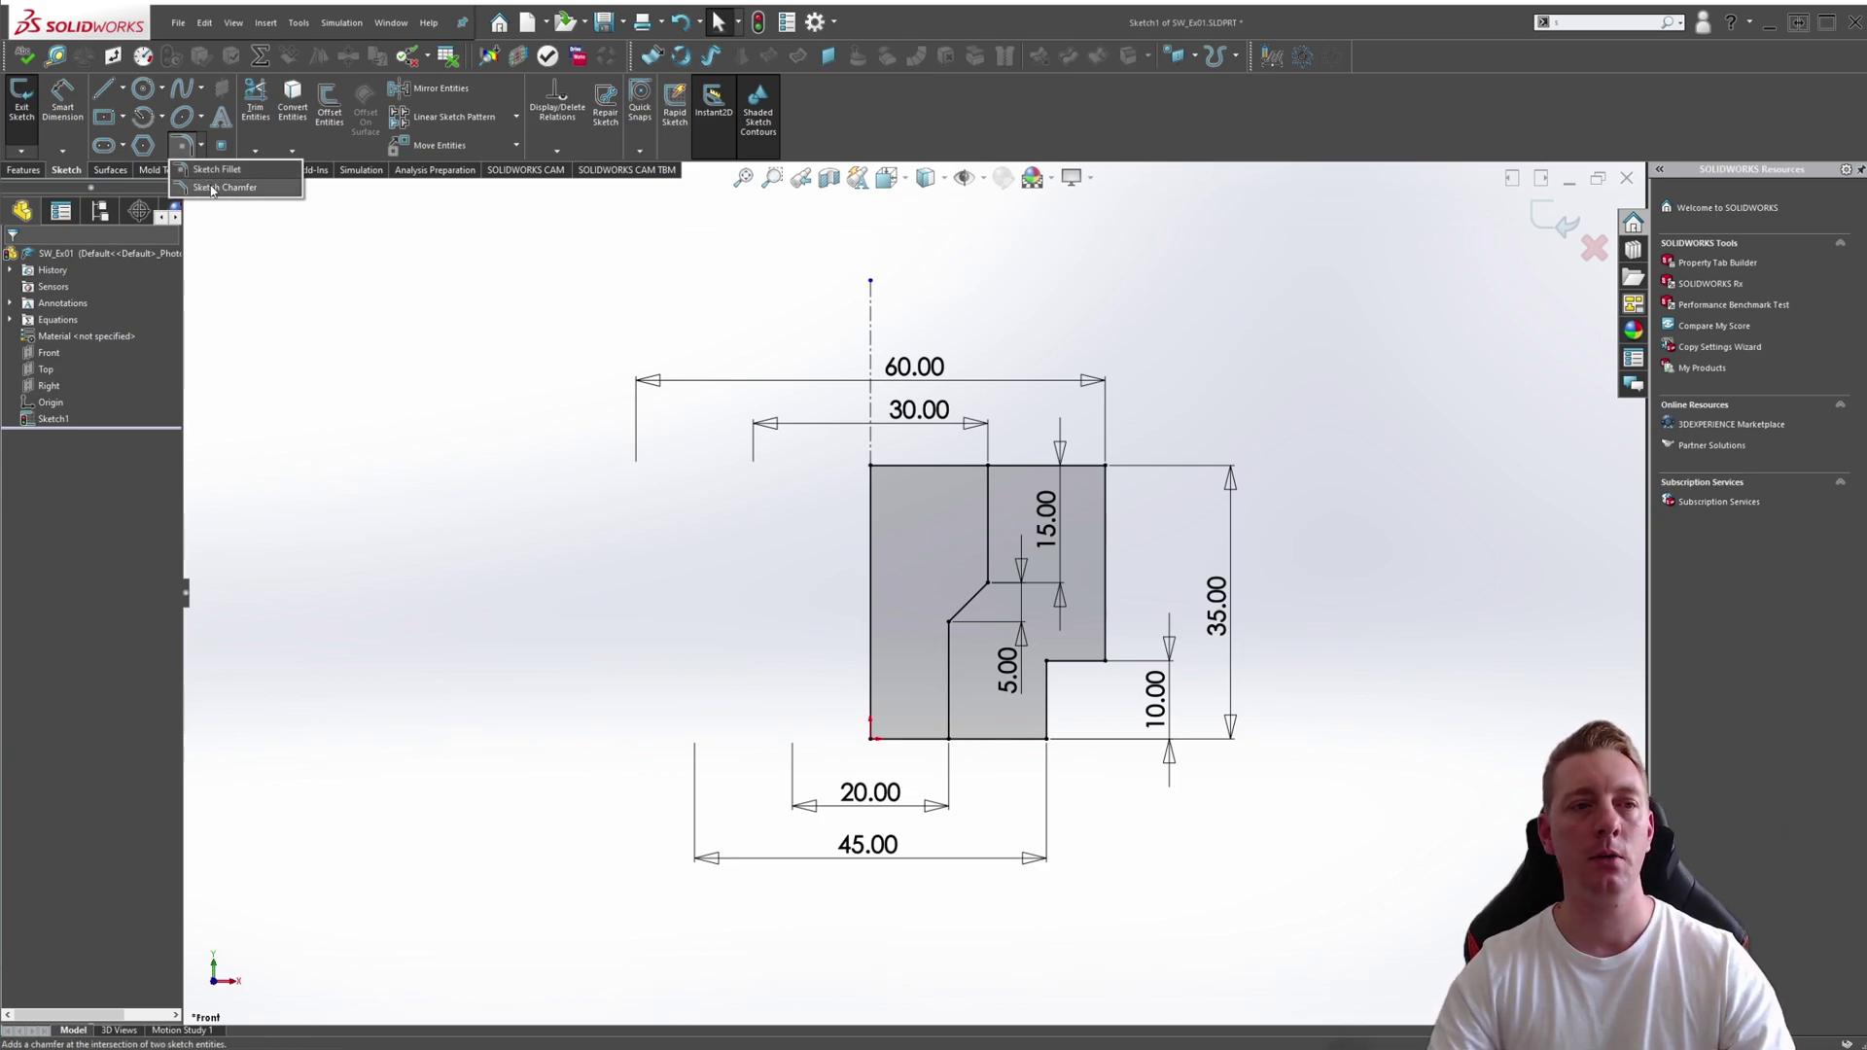
click(223, 191)
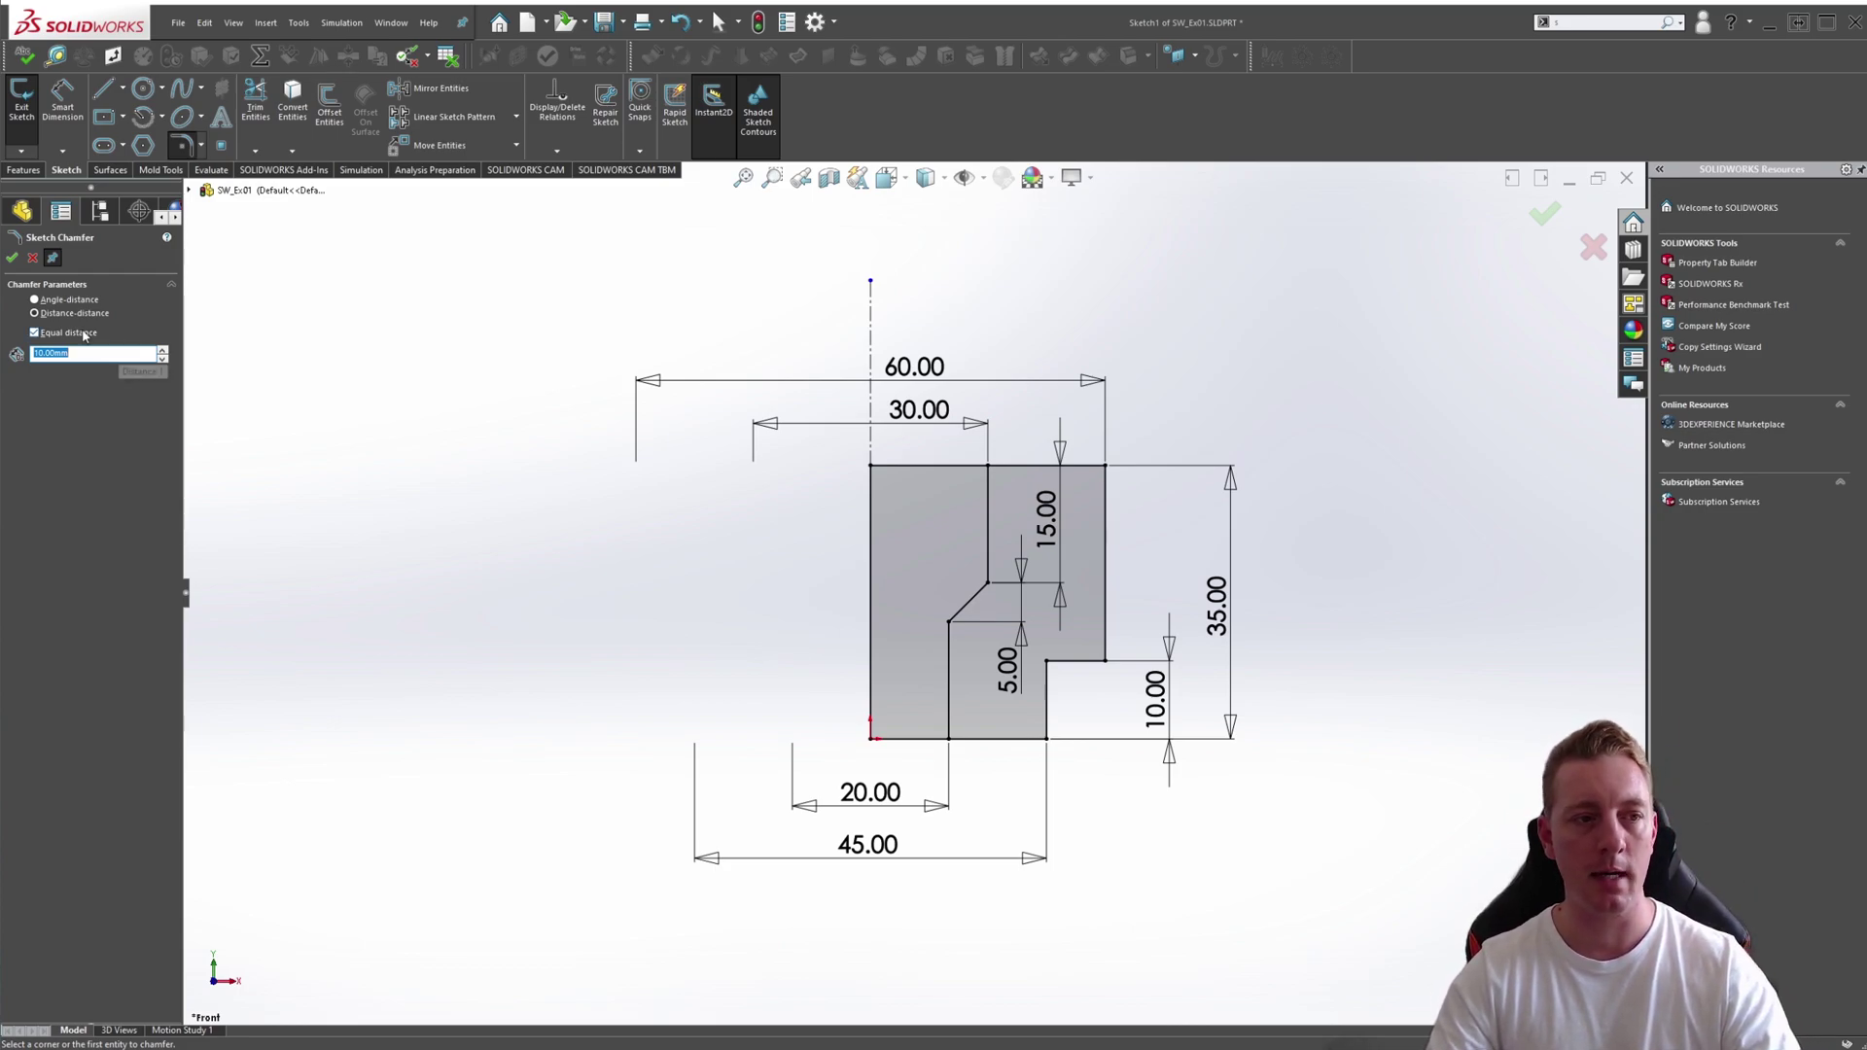
click(47, 303)
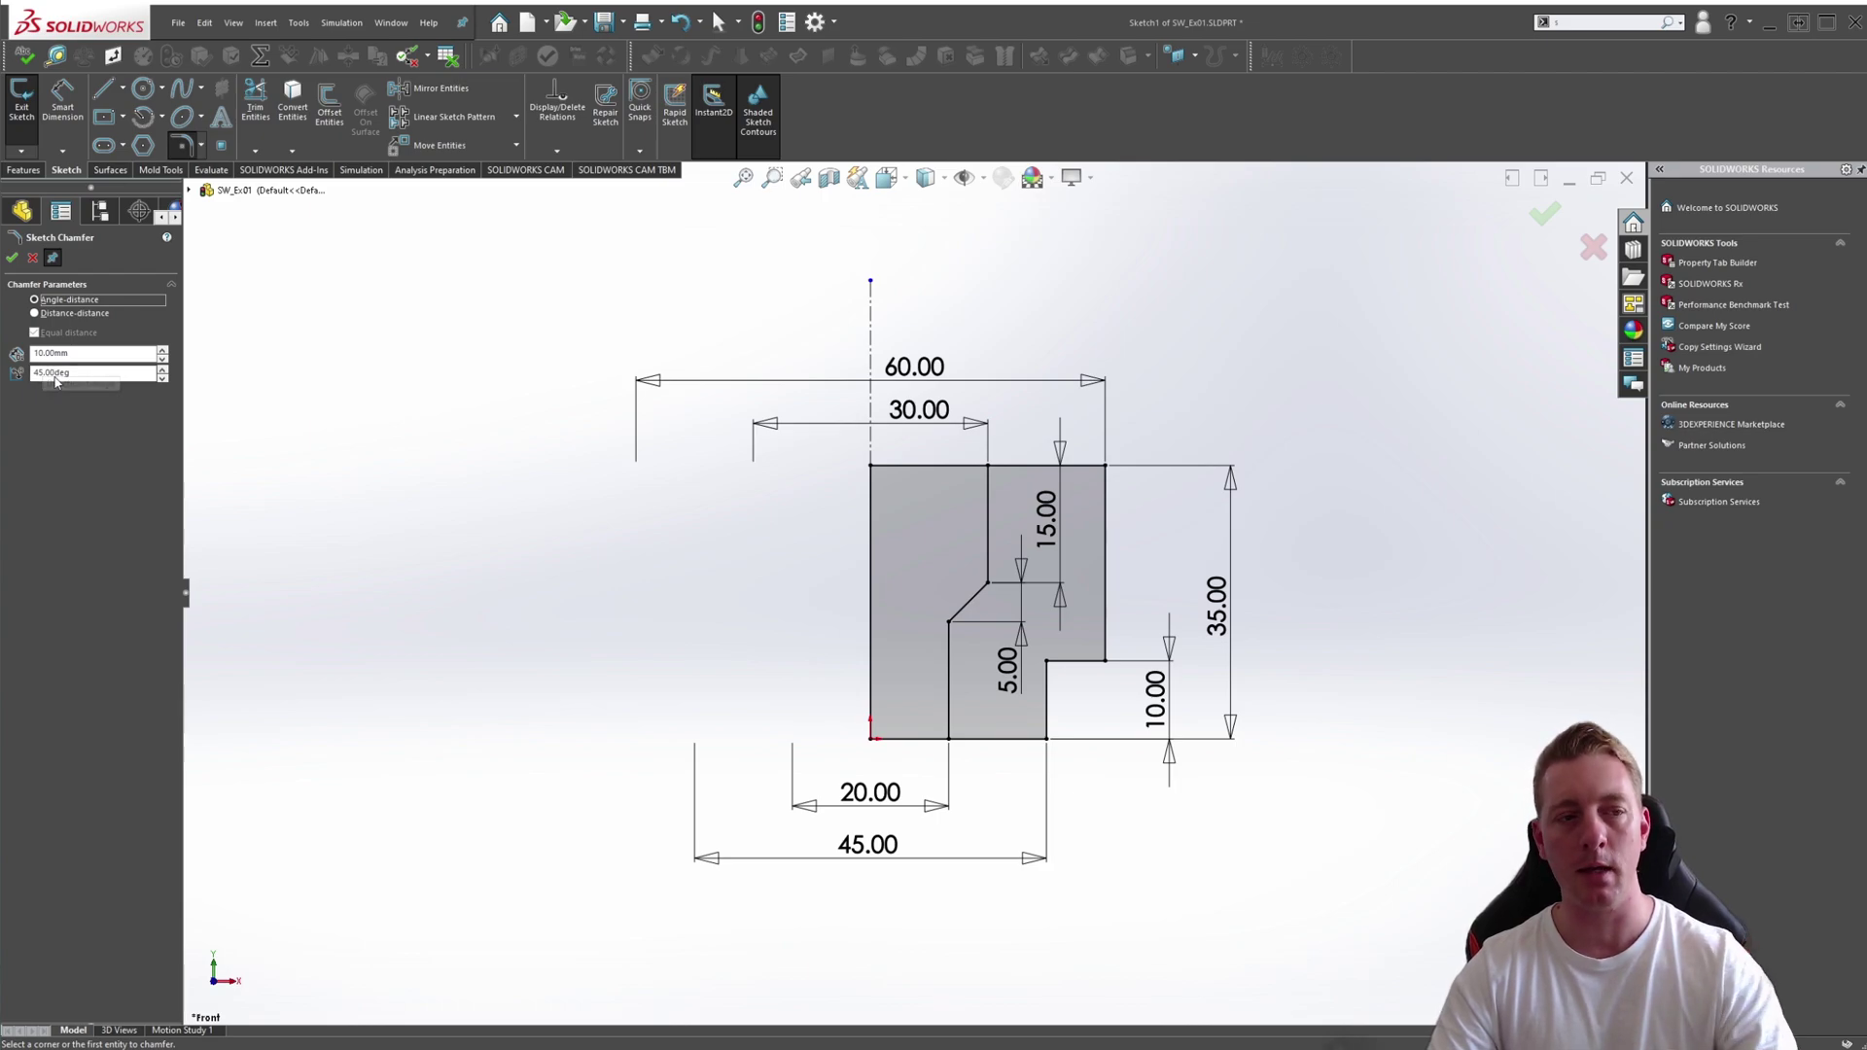
Step: Chamfer the top-left corner by picking the left and top edges
click(872, 516)
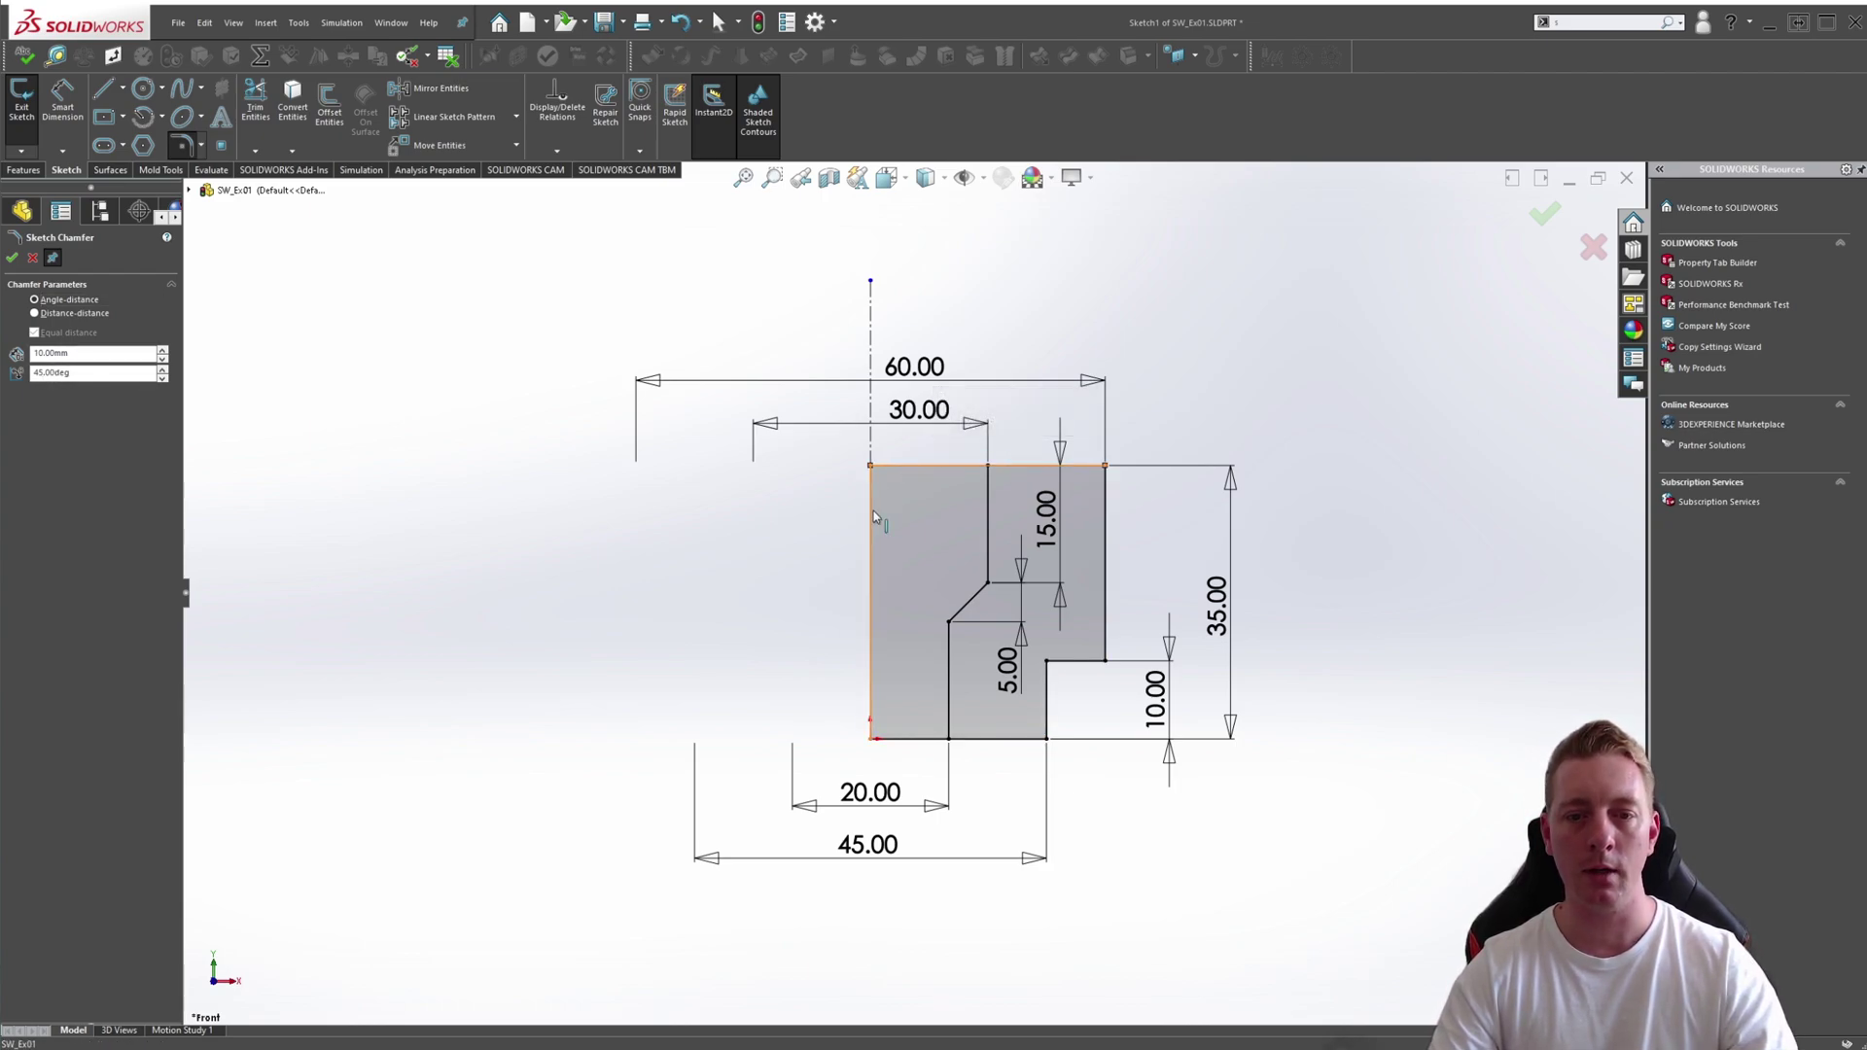
click(873, 511)
key(Escape)
Step: Change the chamfer angle from 45° to 30°, then discard the chamfer
drag(901, 498, 751, 515)
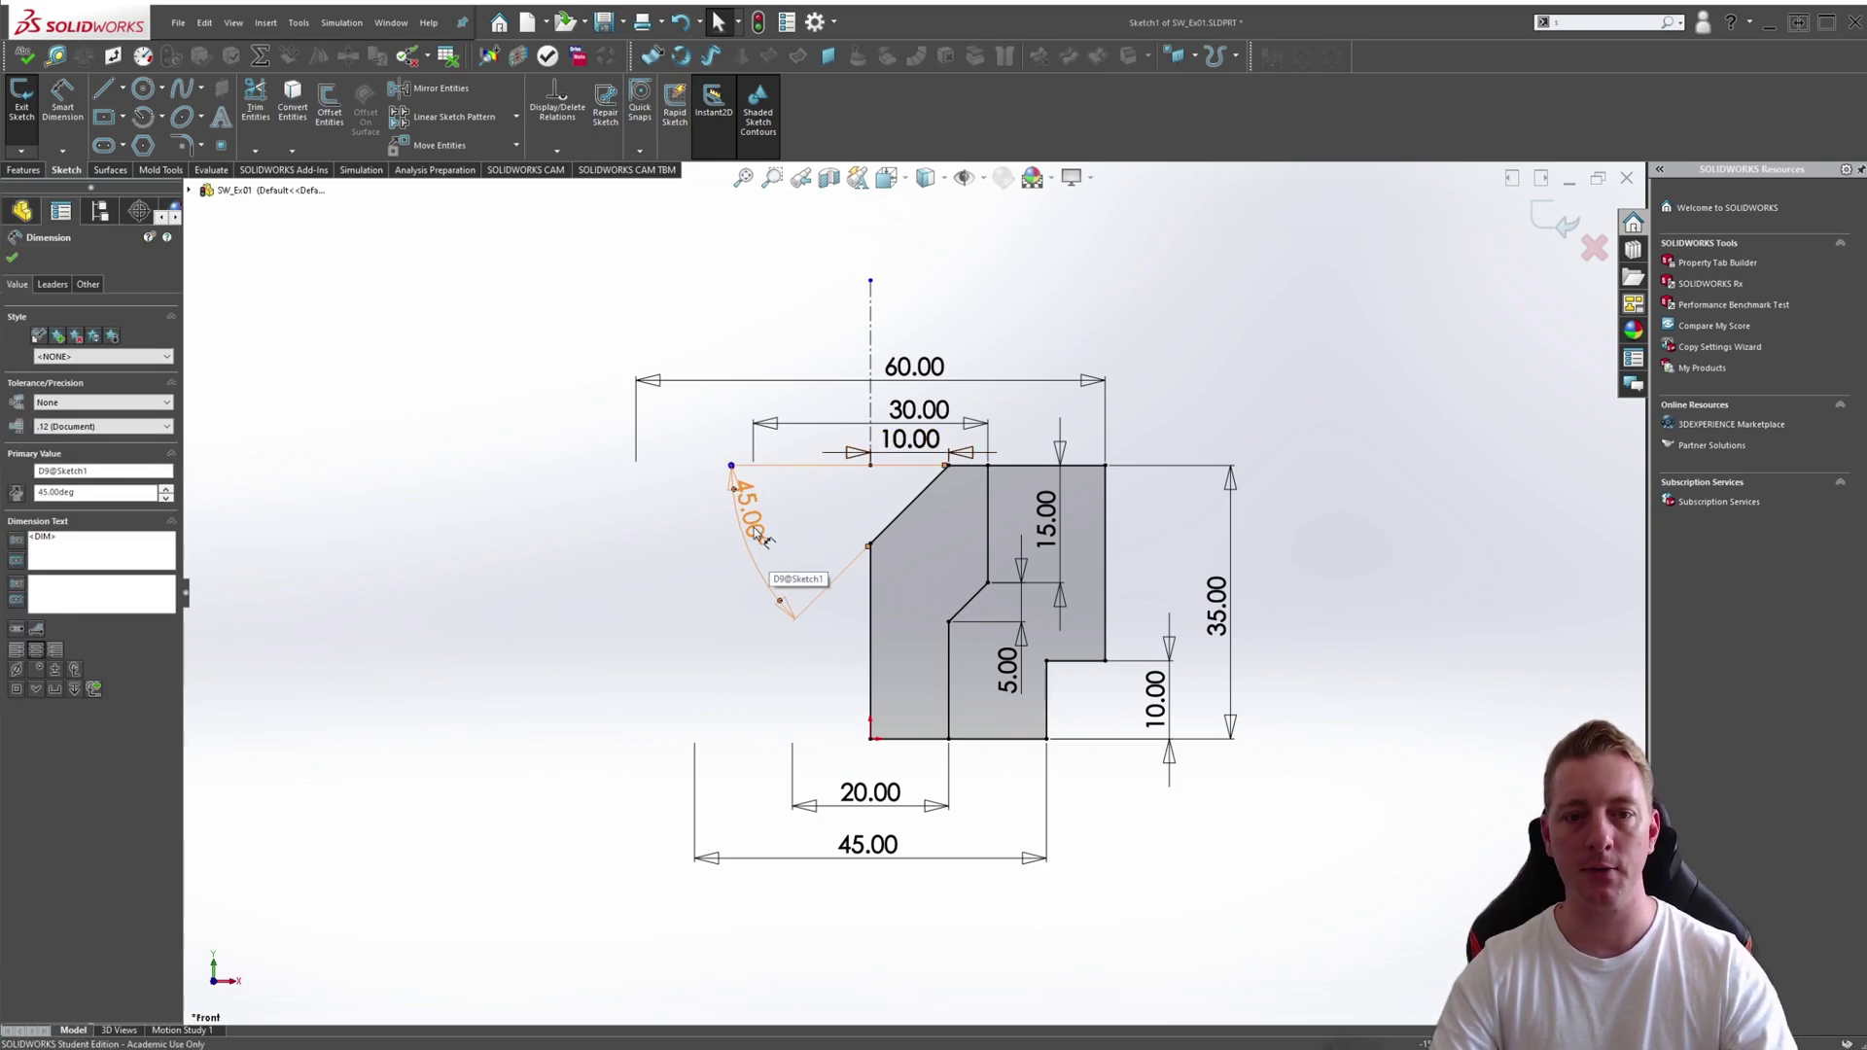
double_click(777, 540)
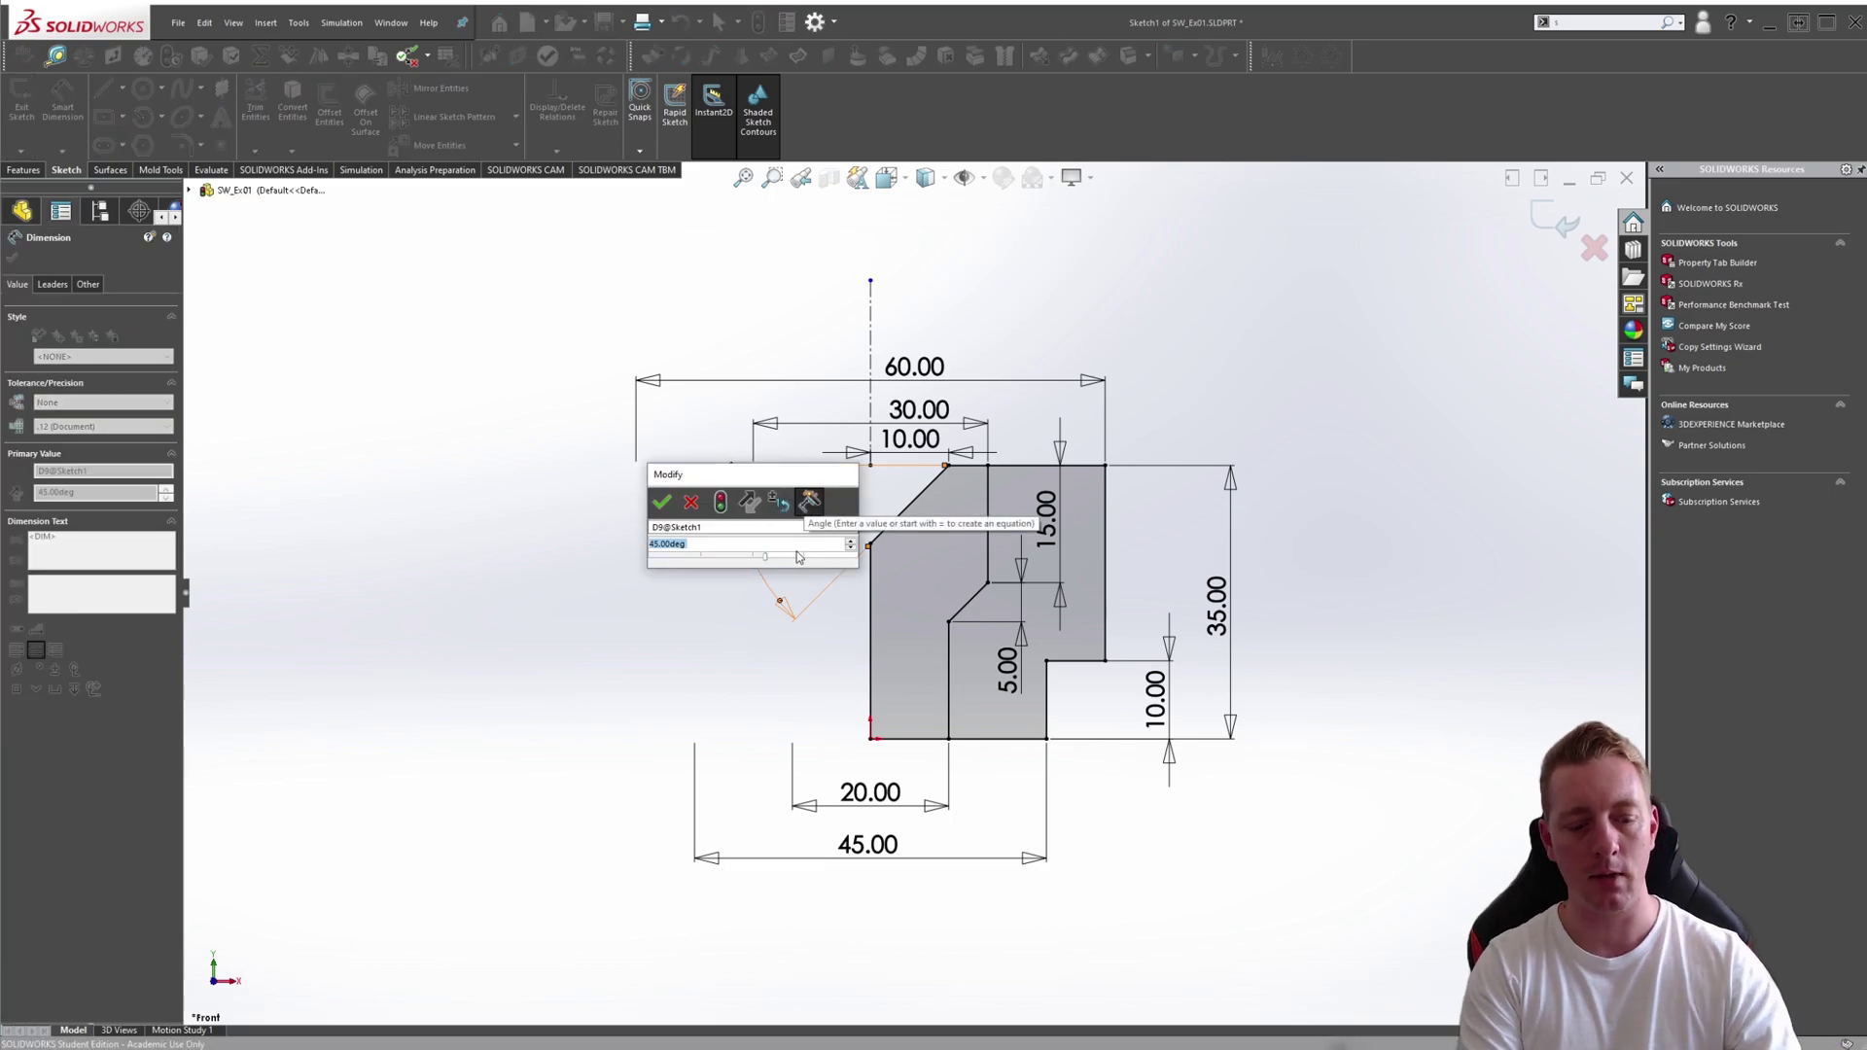
text(30)
key(Return)
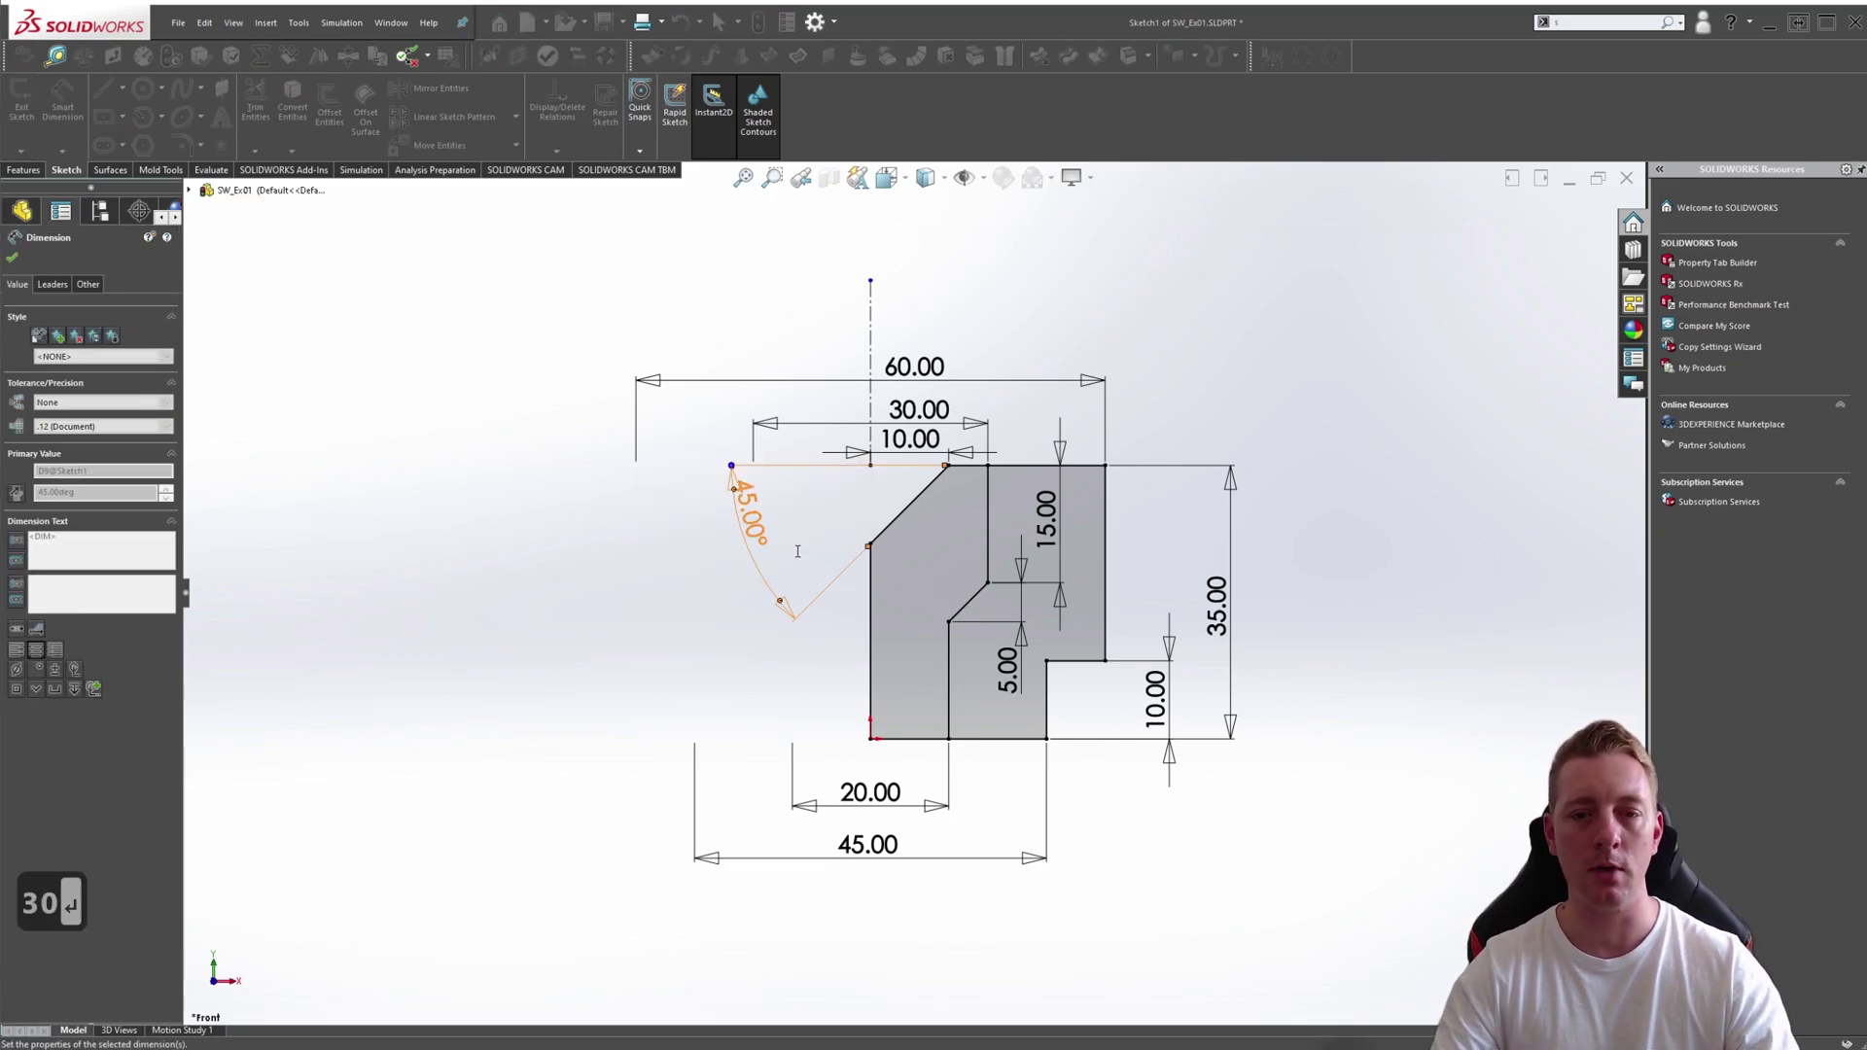
key(Escape)
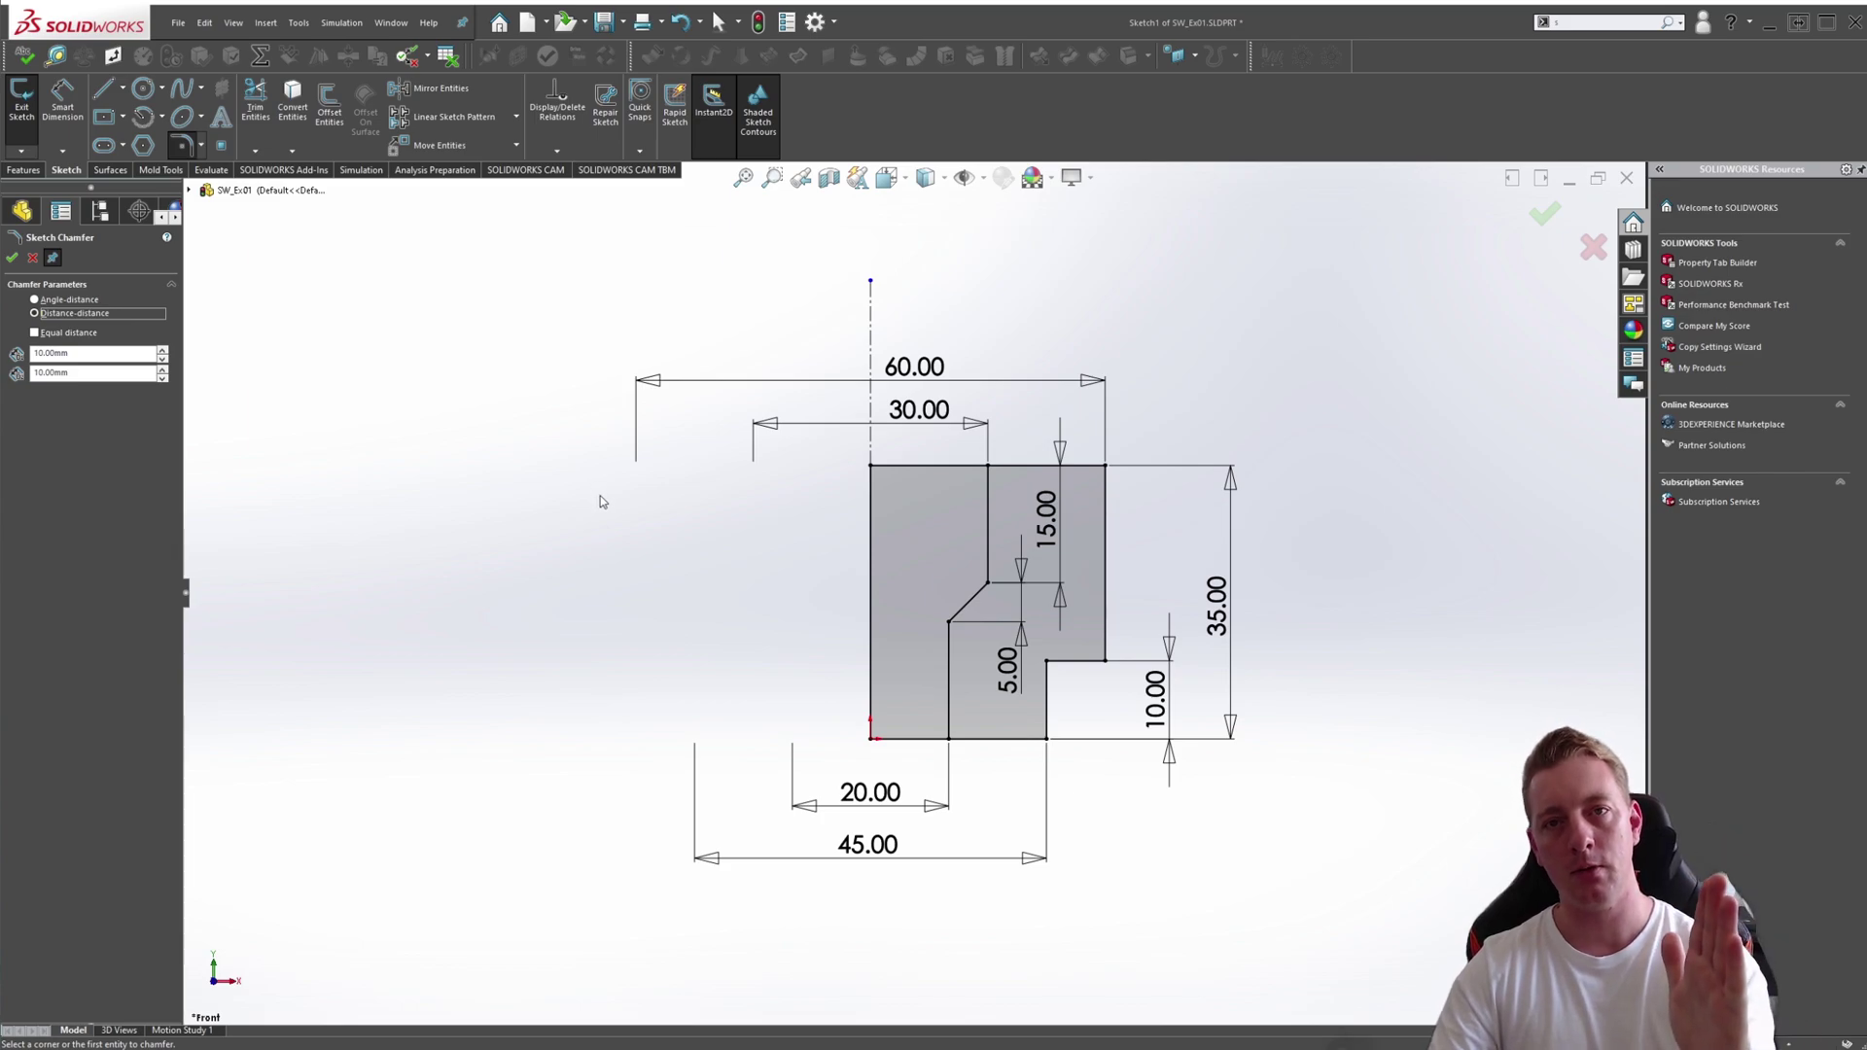
Step: Chamfer the top-left corner with distances 5 and 10 mm, picking the top edge first
click(77, 356)
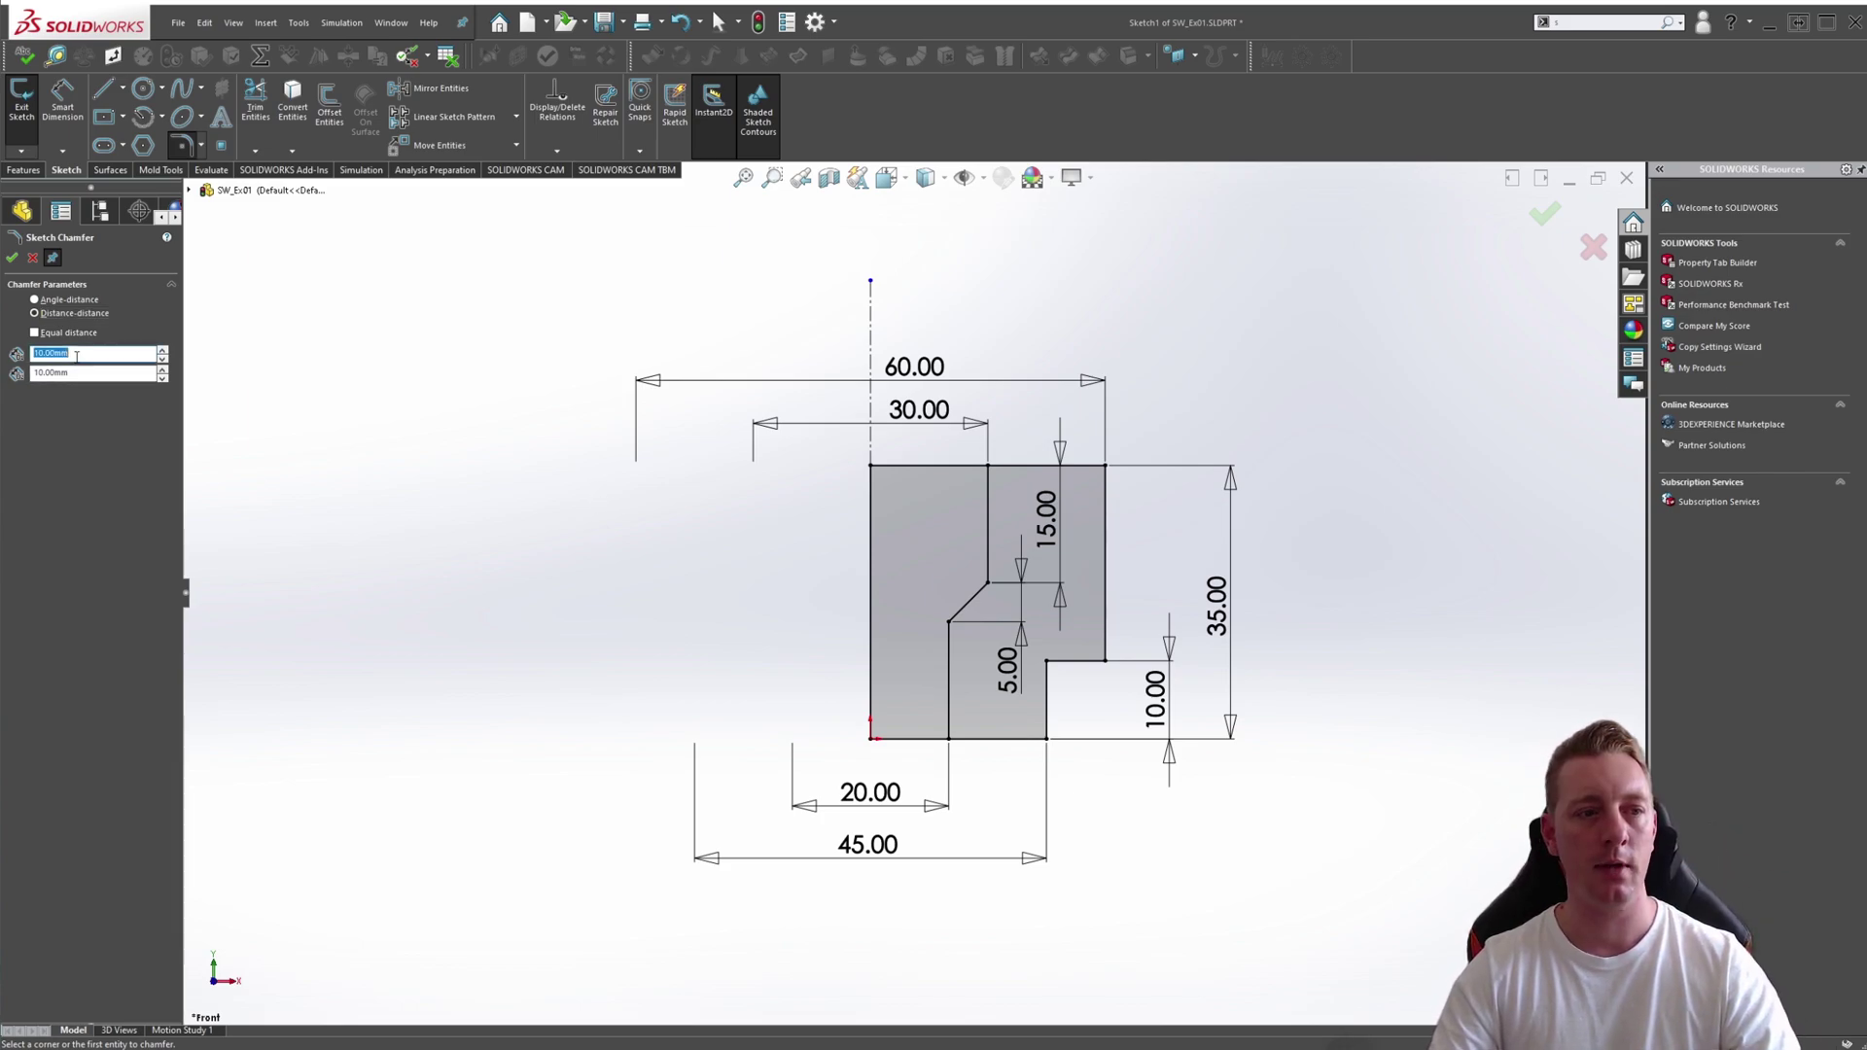
text(5)
key(Tab)
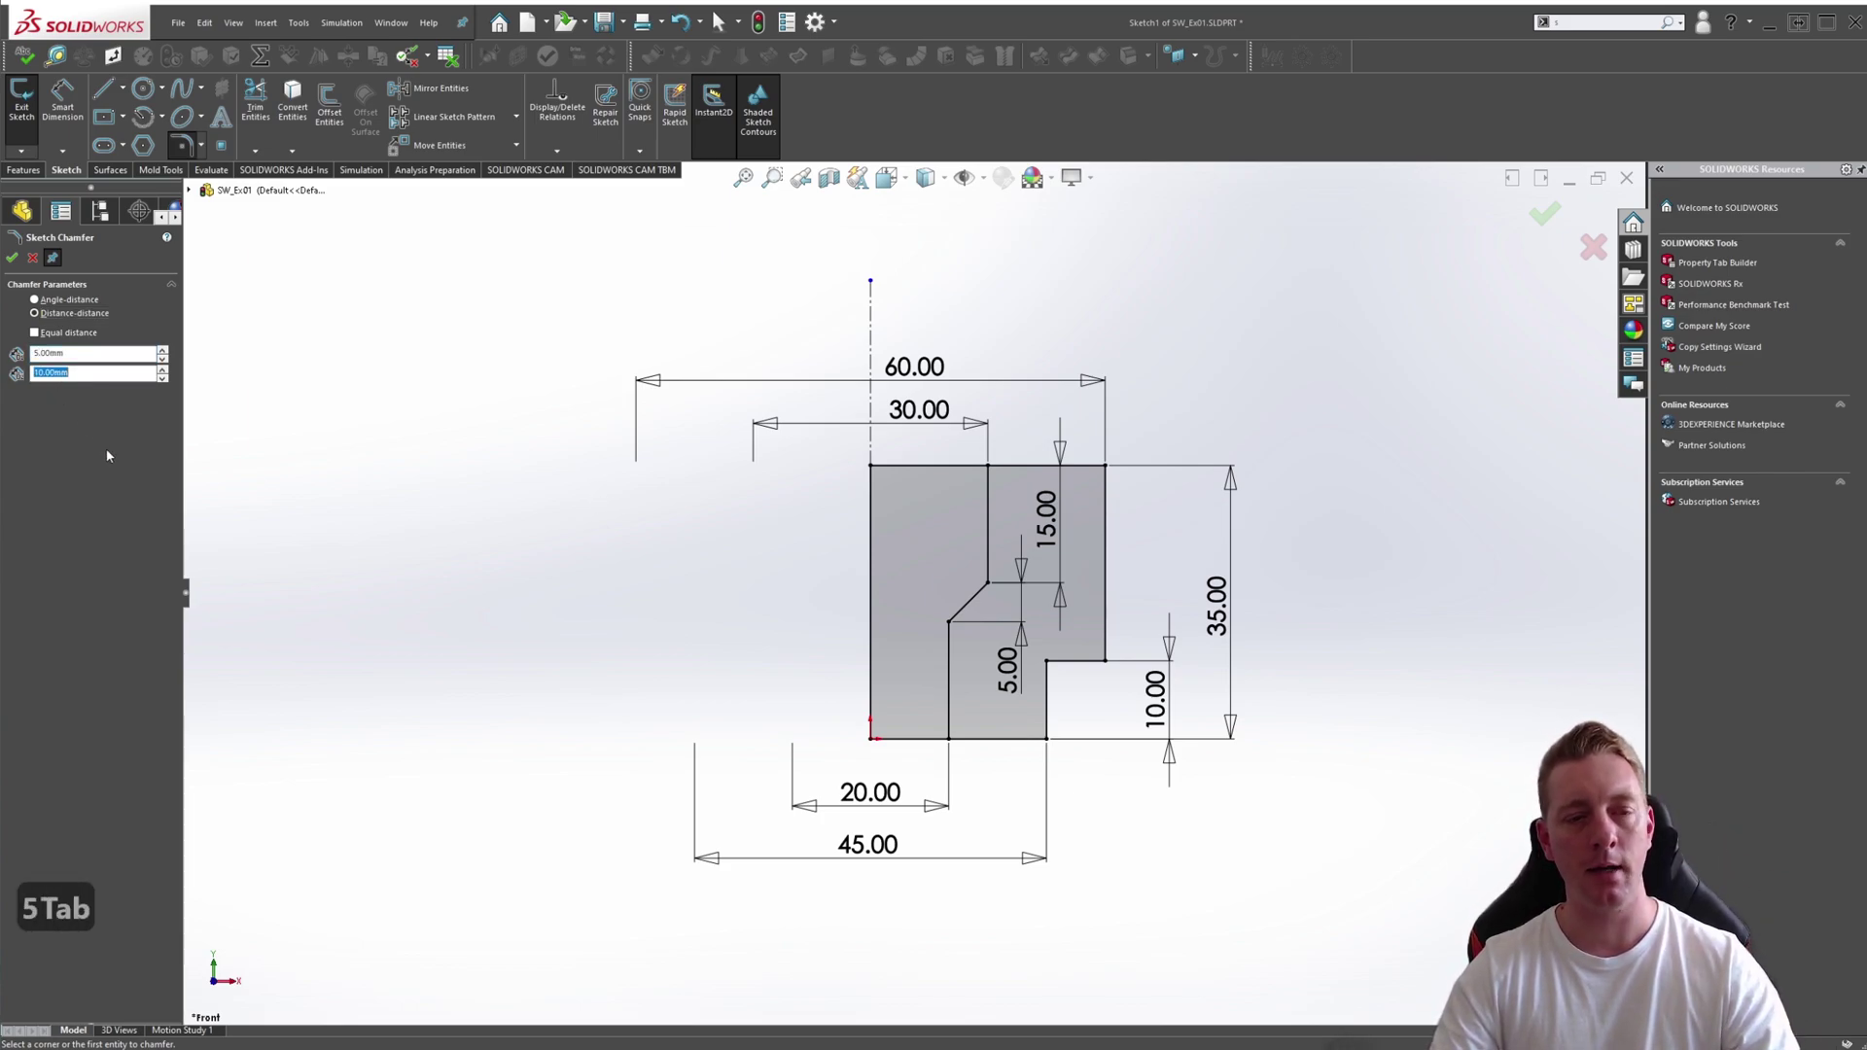
click(904, 465)
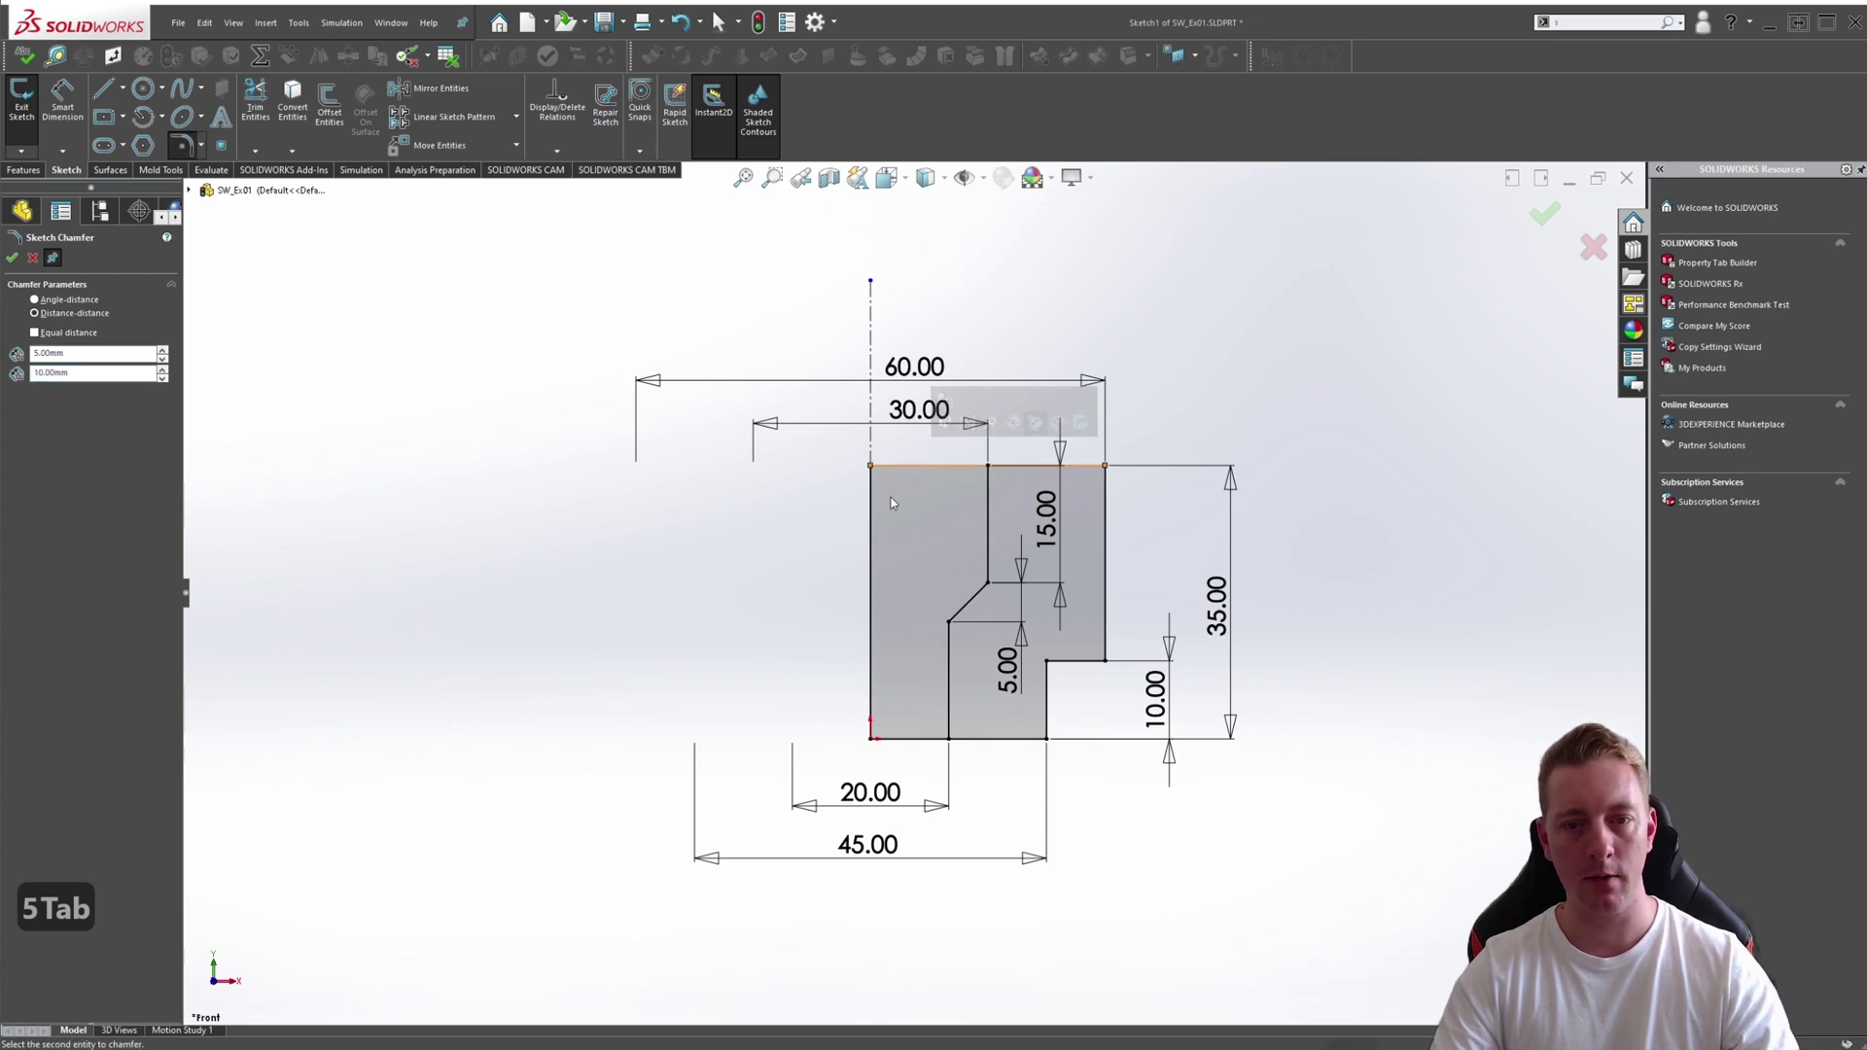
click(870, 569)
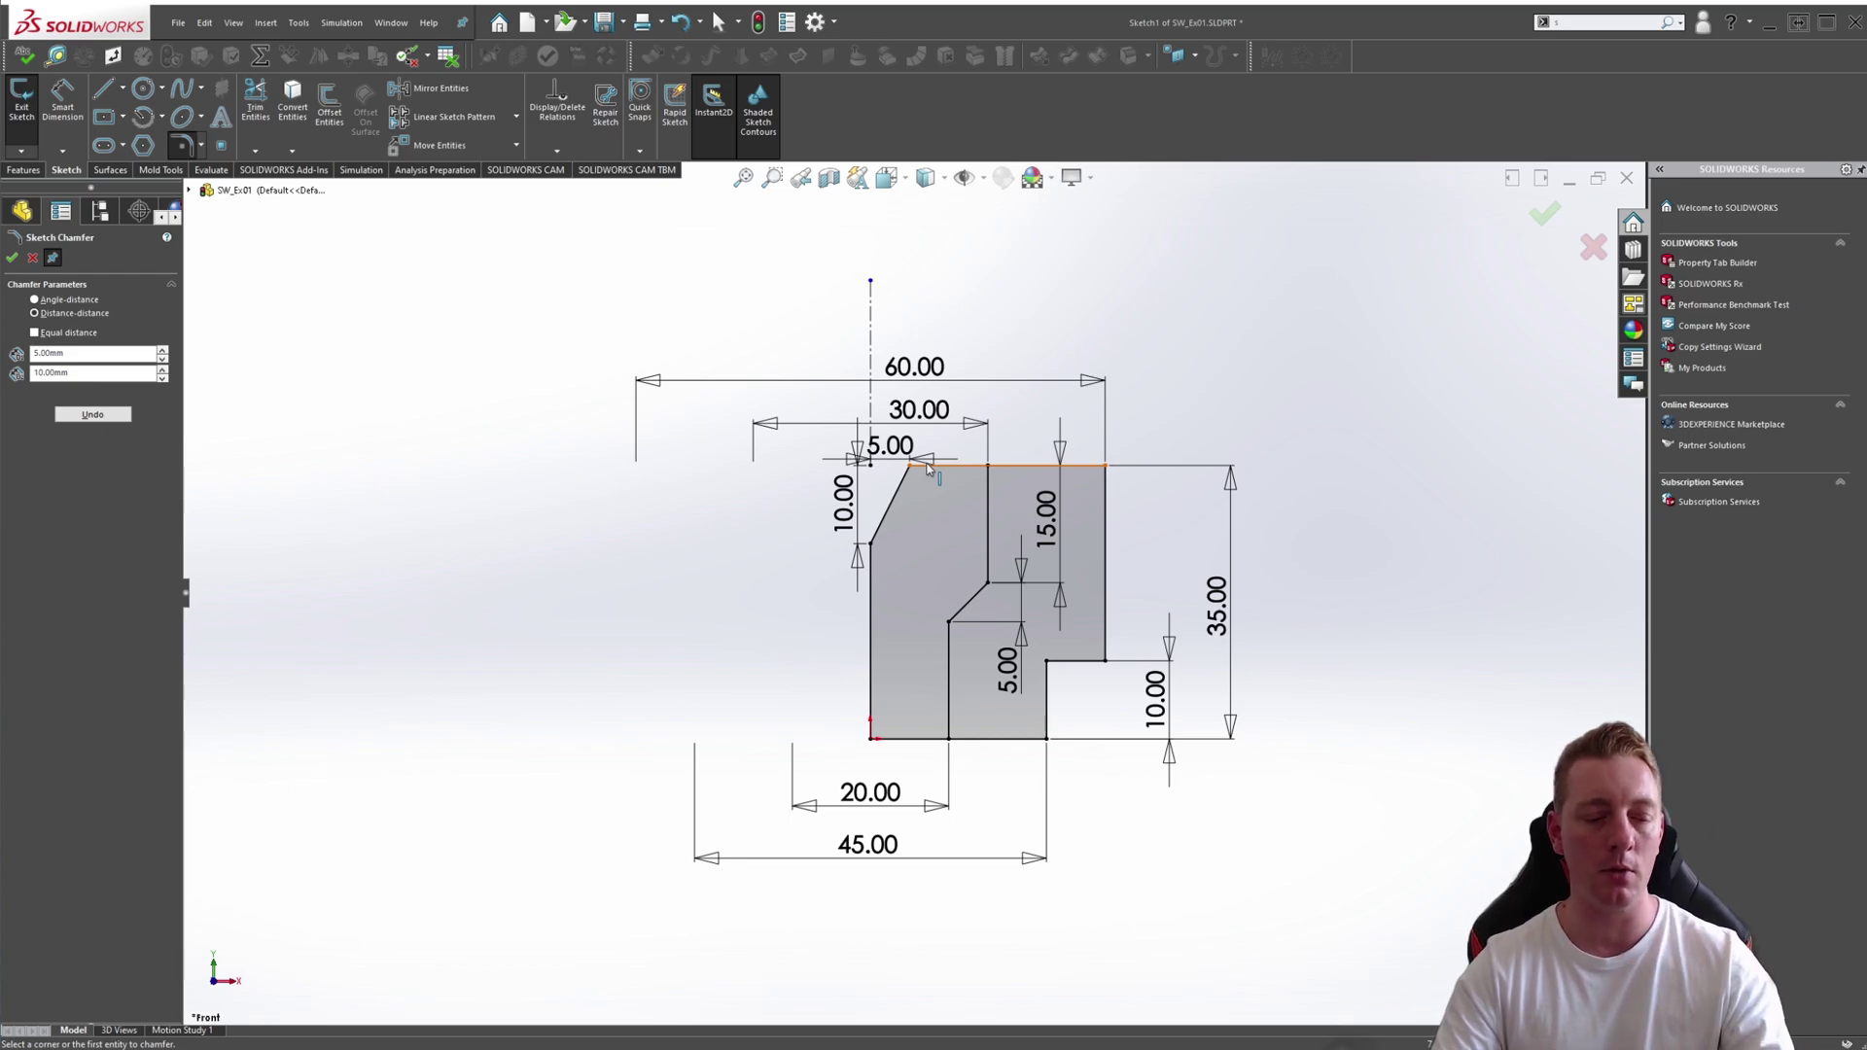
key(Escape)
Step: Undo the chamfer and redo it left edge first, giving 10 along top, 5 down side
key(ctrl+z)
key(ctrl+z)
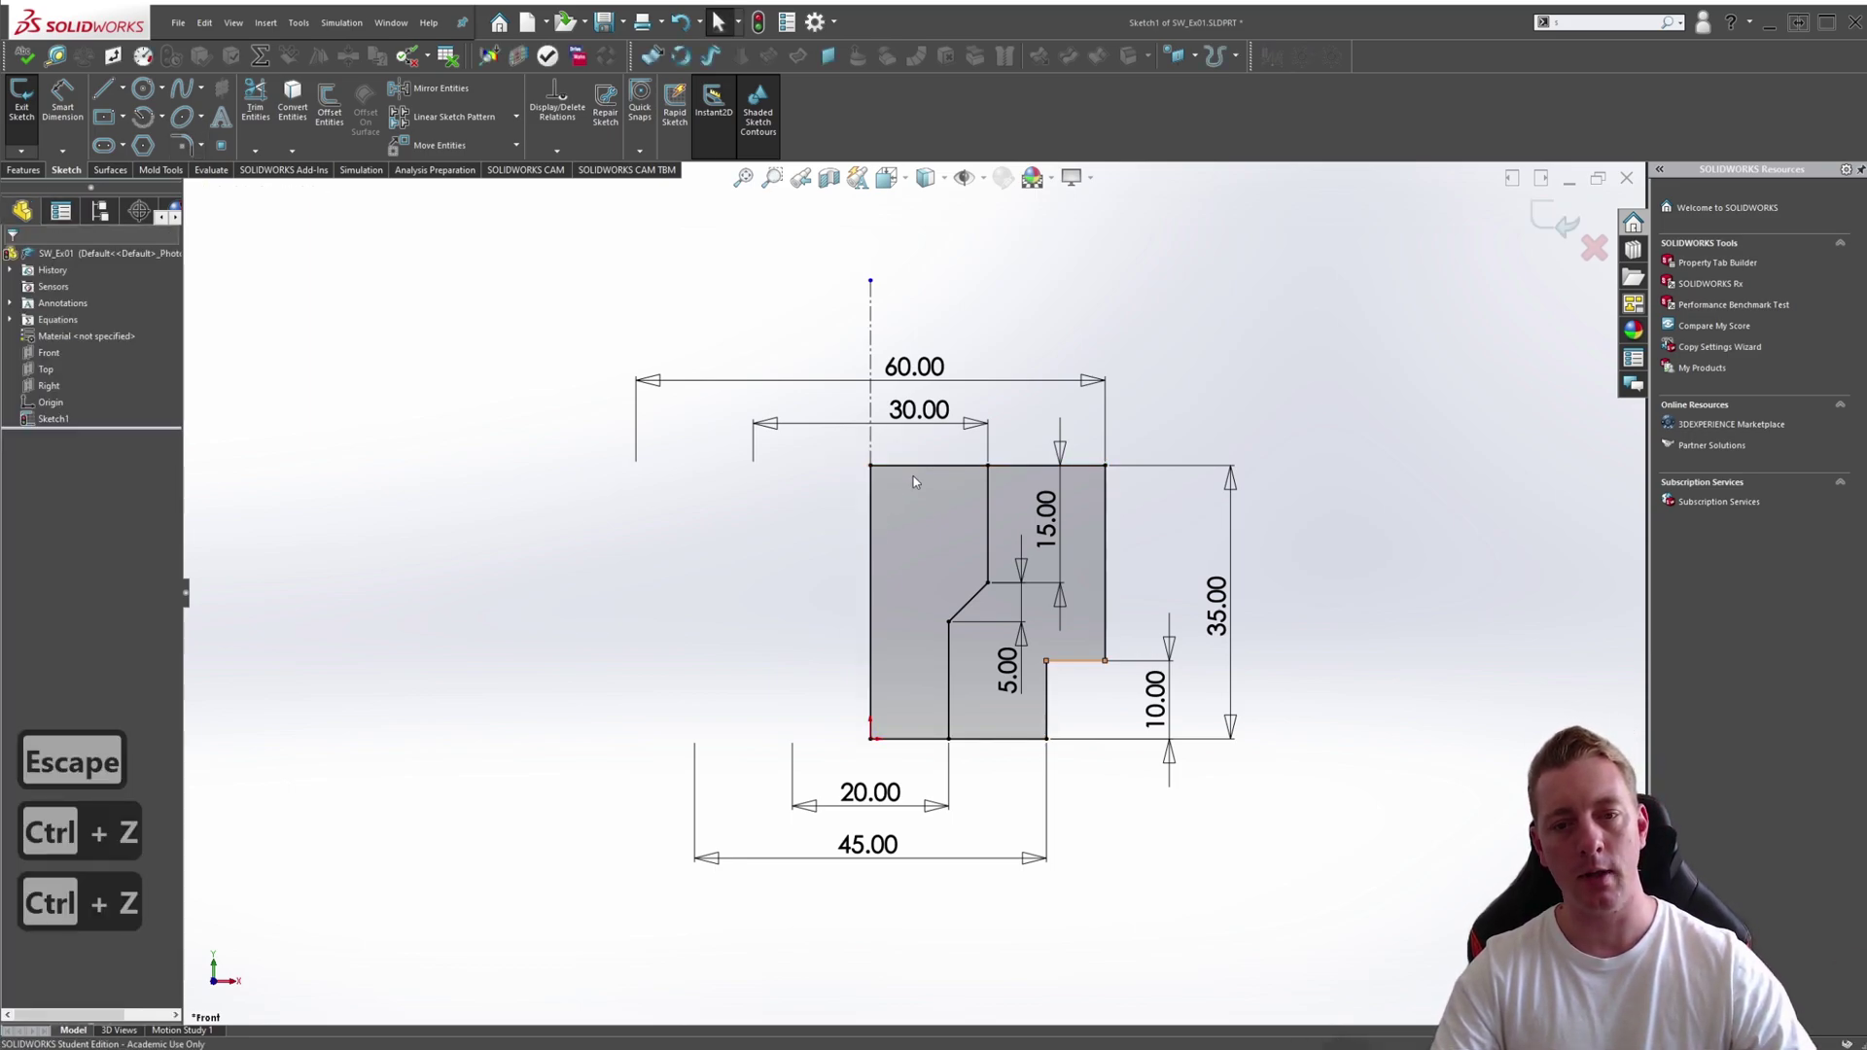
key(Escape)
click(200, 145)
click(210, 188)
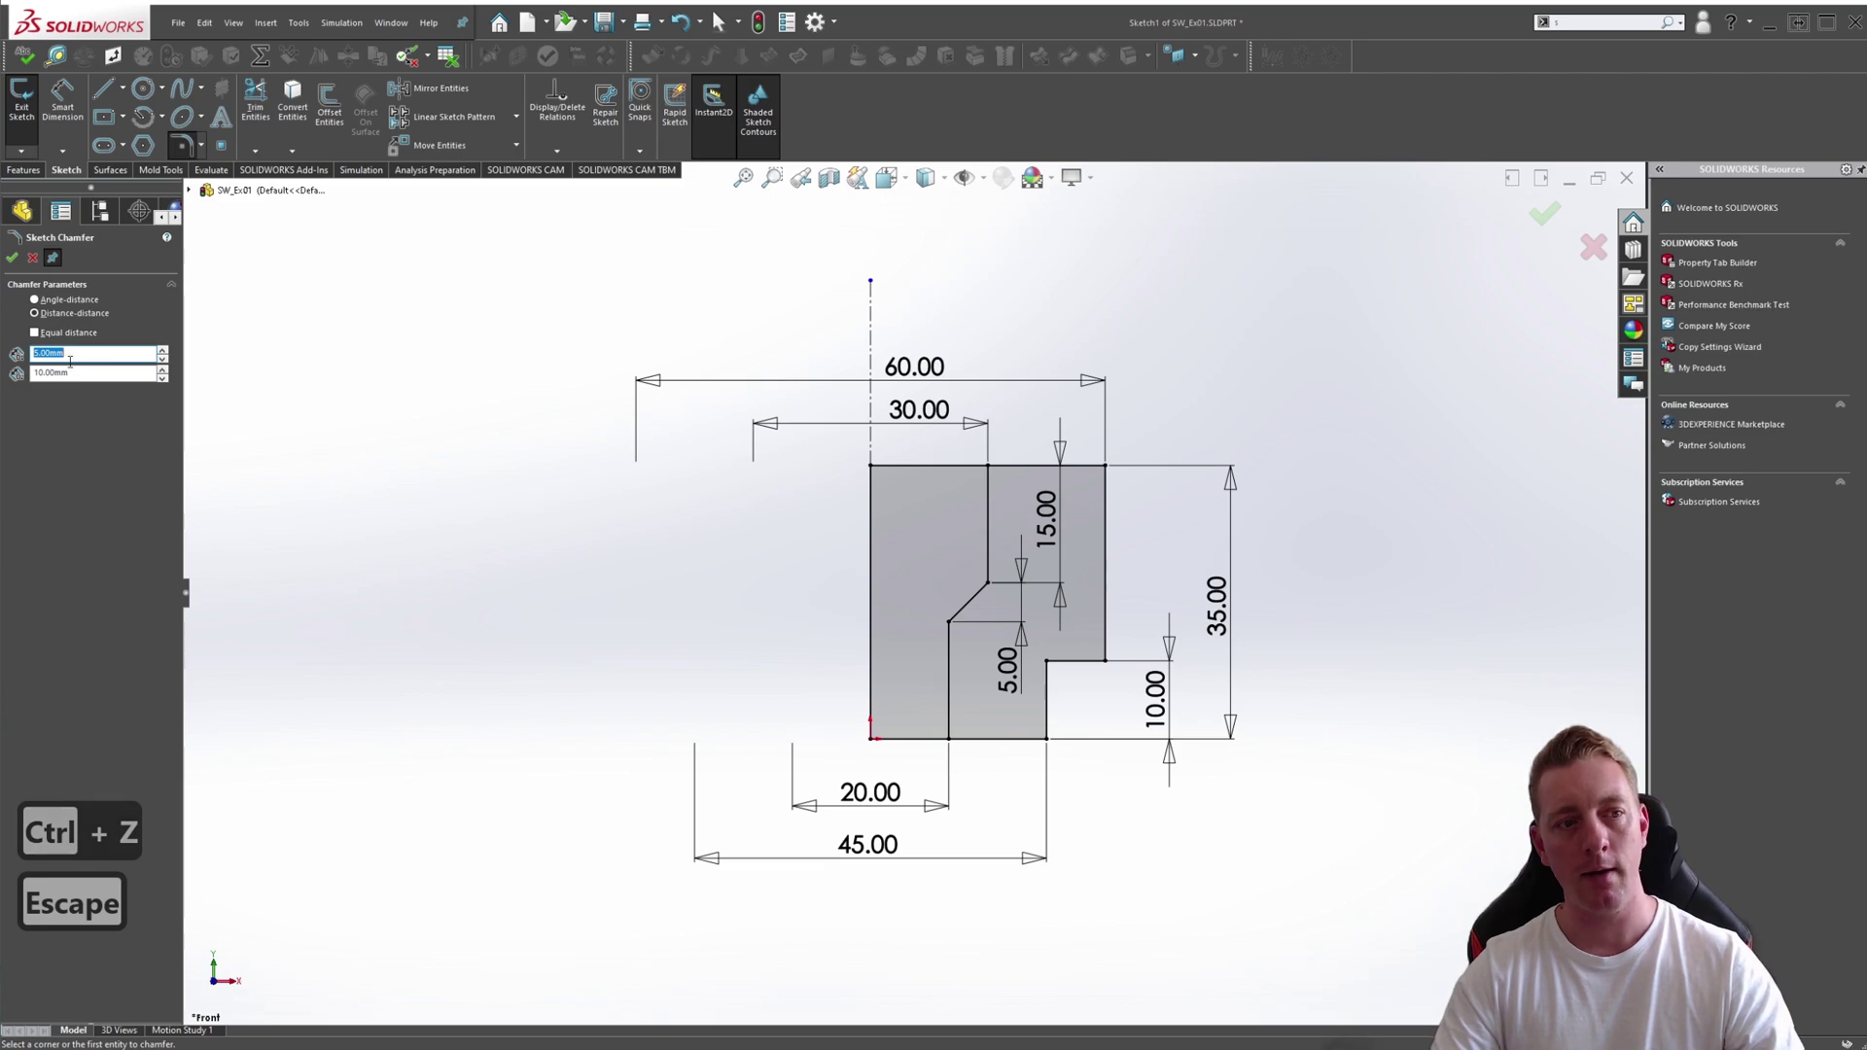
click(870, 528)
click(887, 465)
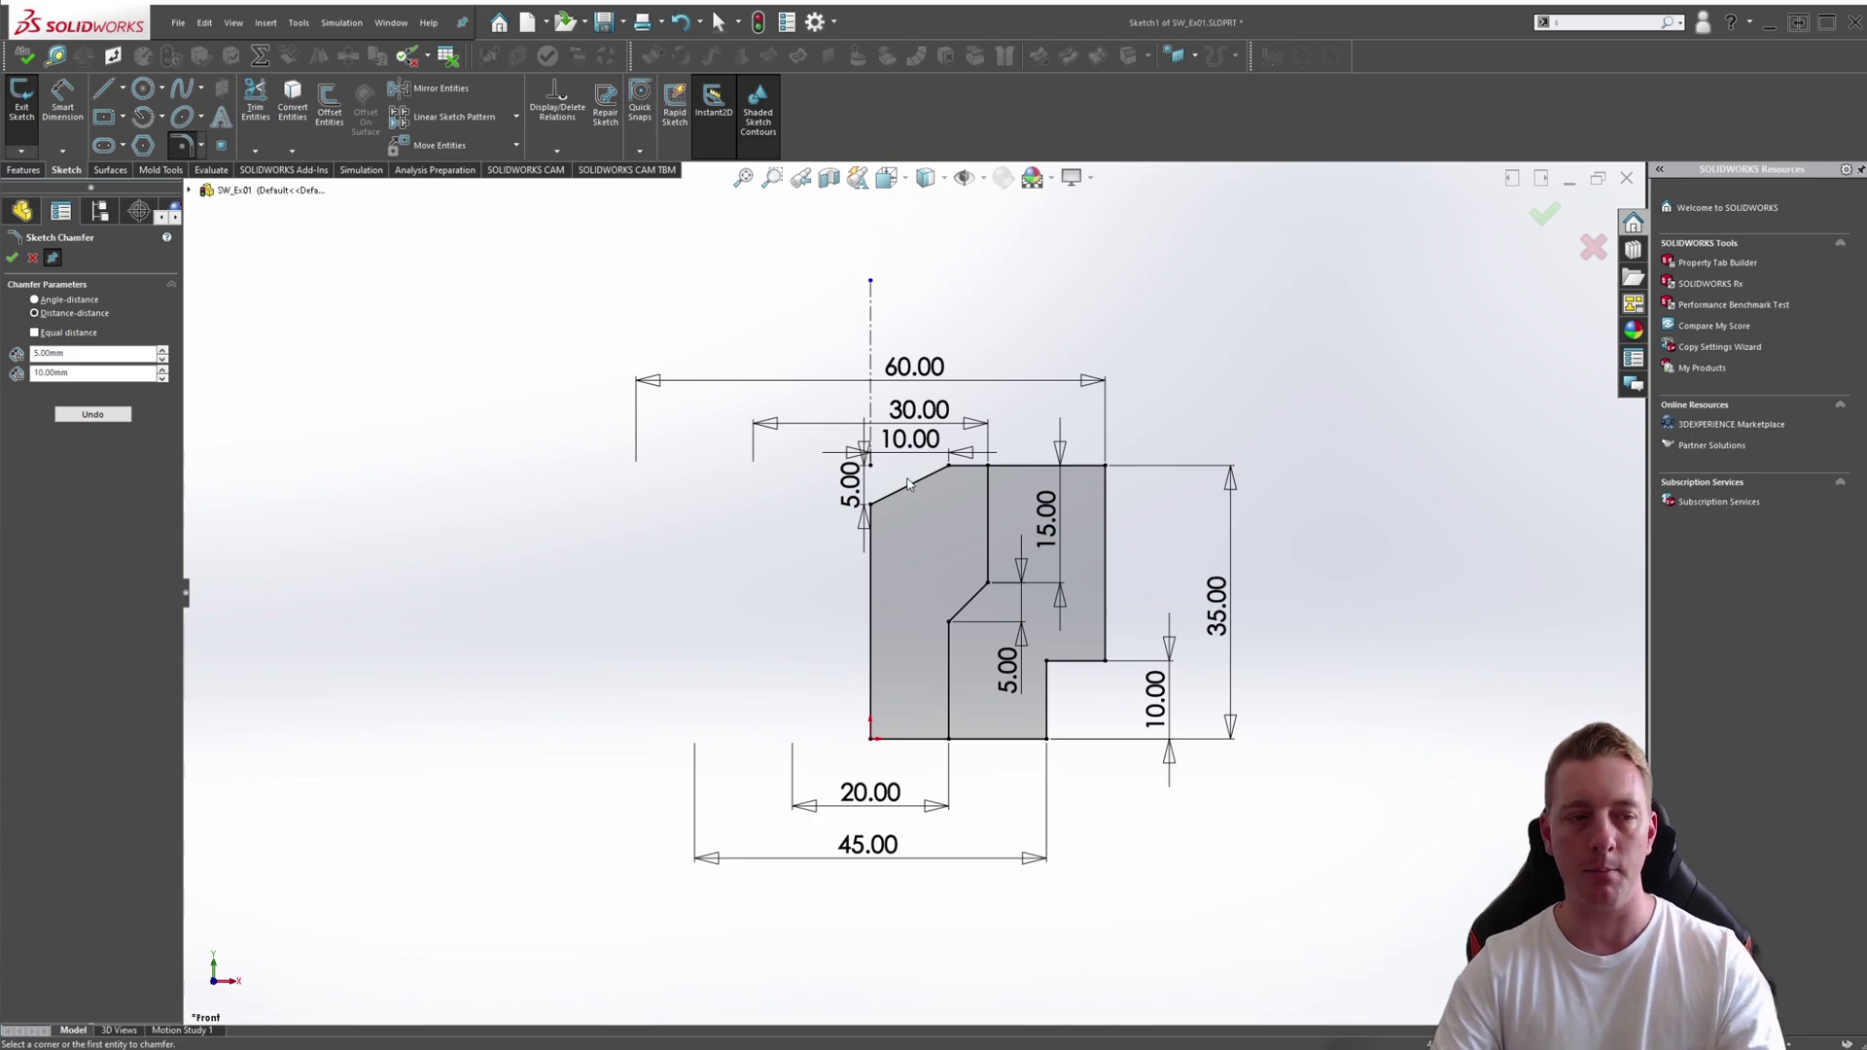
key(Escape)
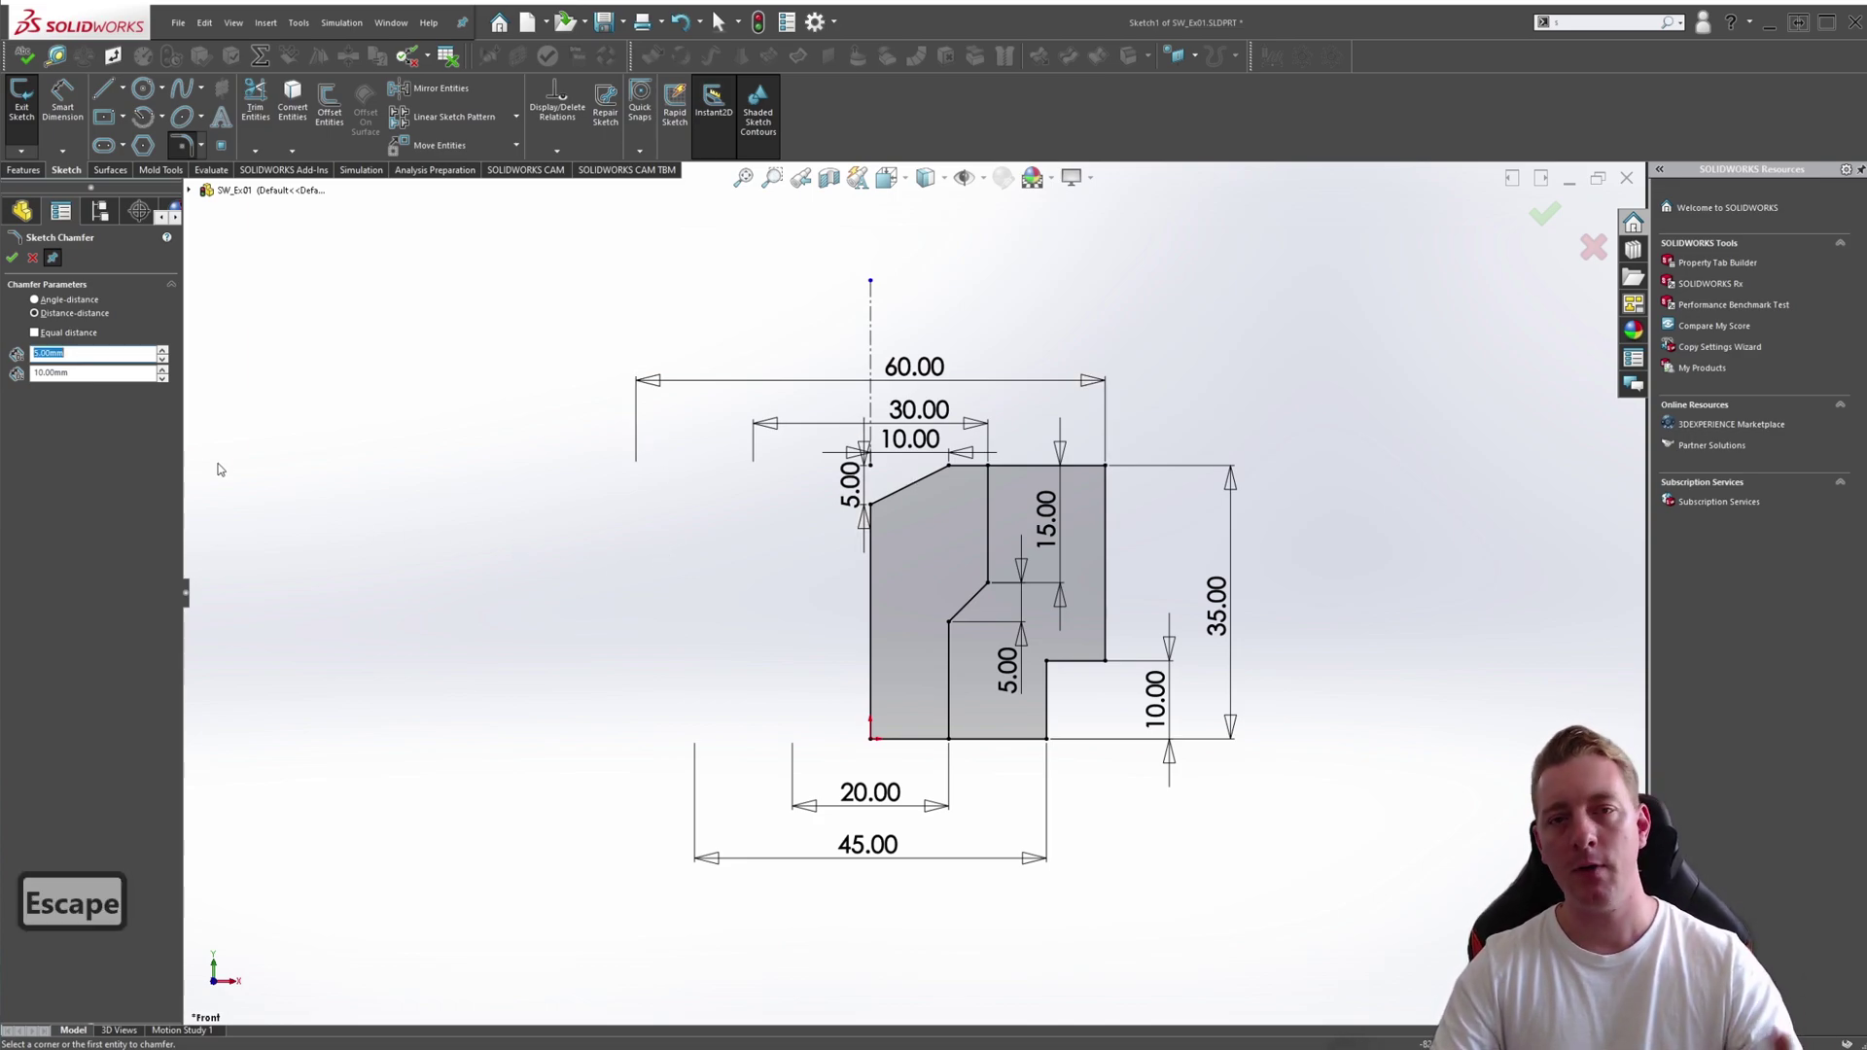
Step: Chamfer the bottom-left corner with equal 10 mm distances on the left and bottom edges
click(36, 333)
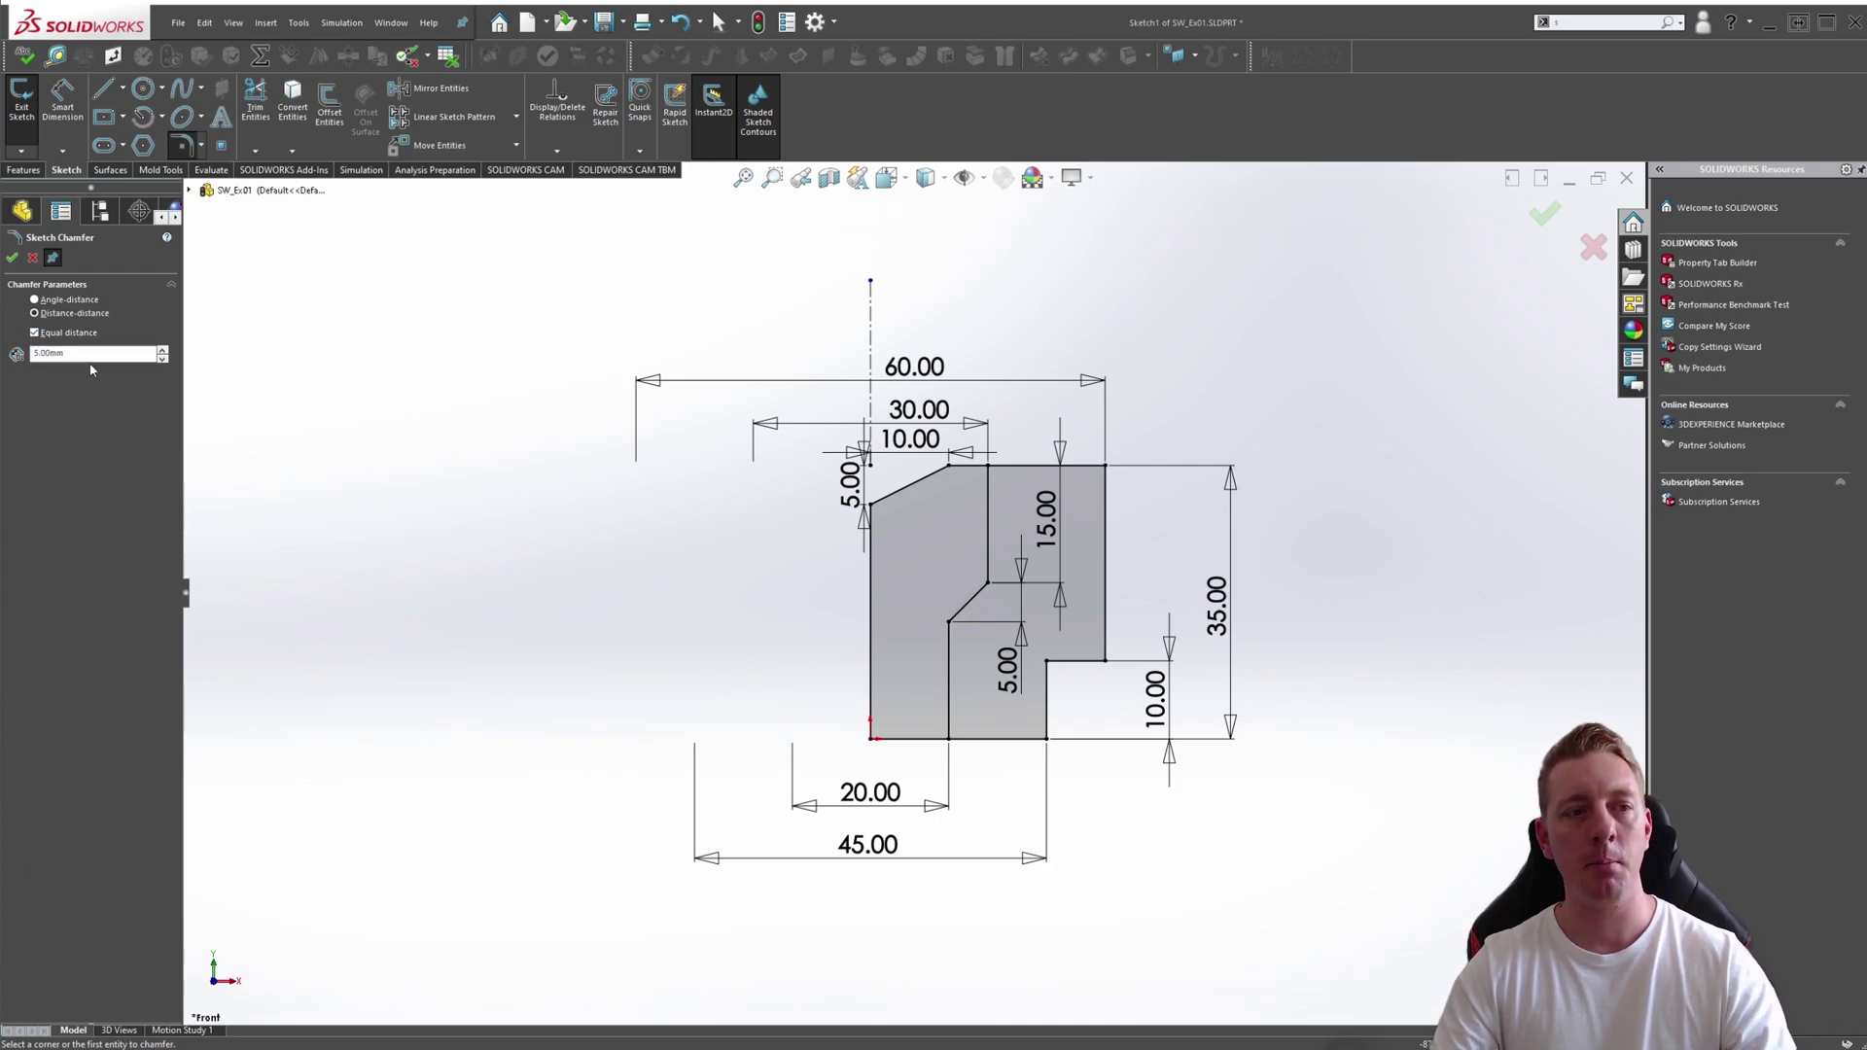
double_click(72, 356)
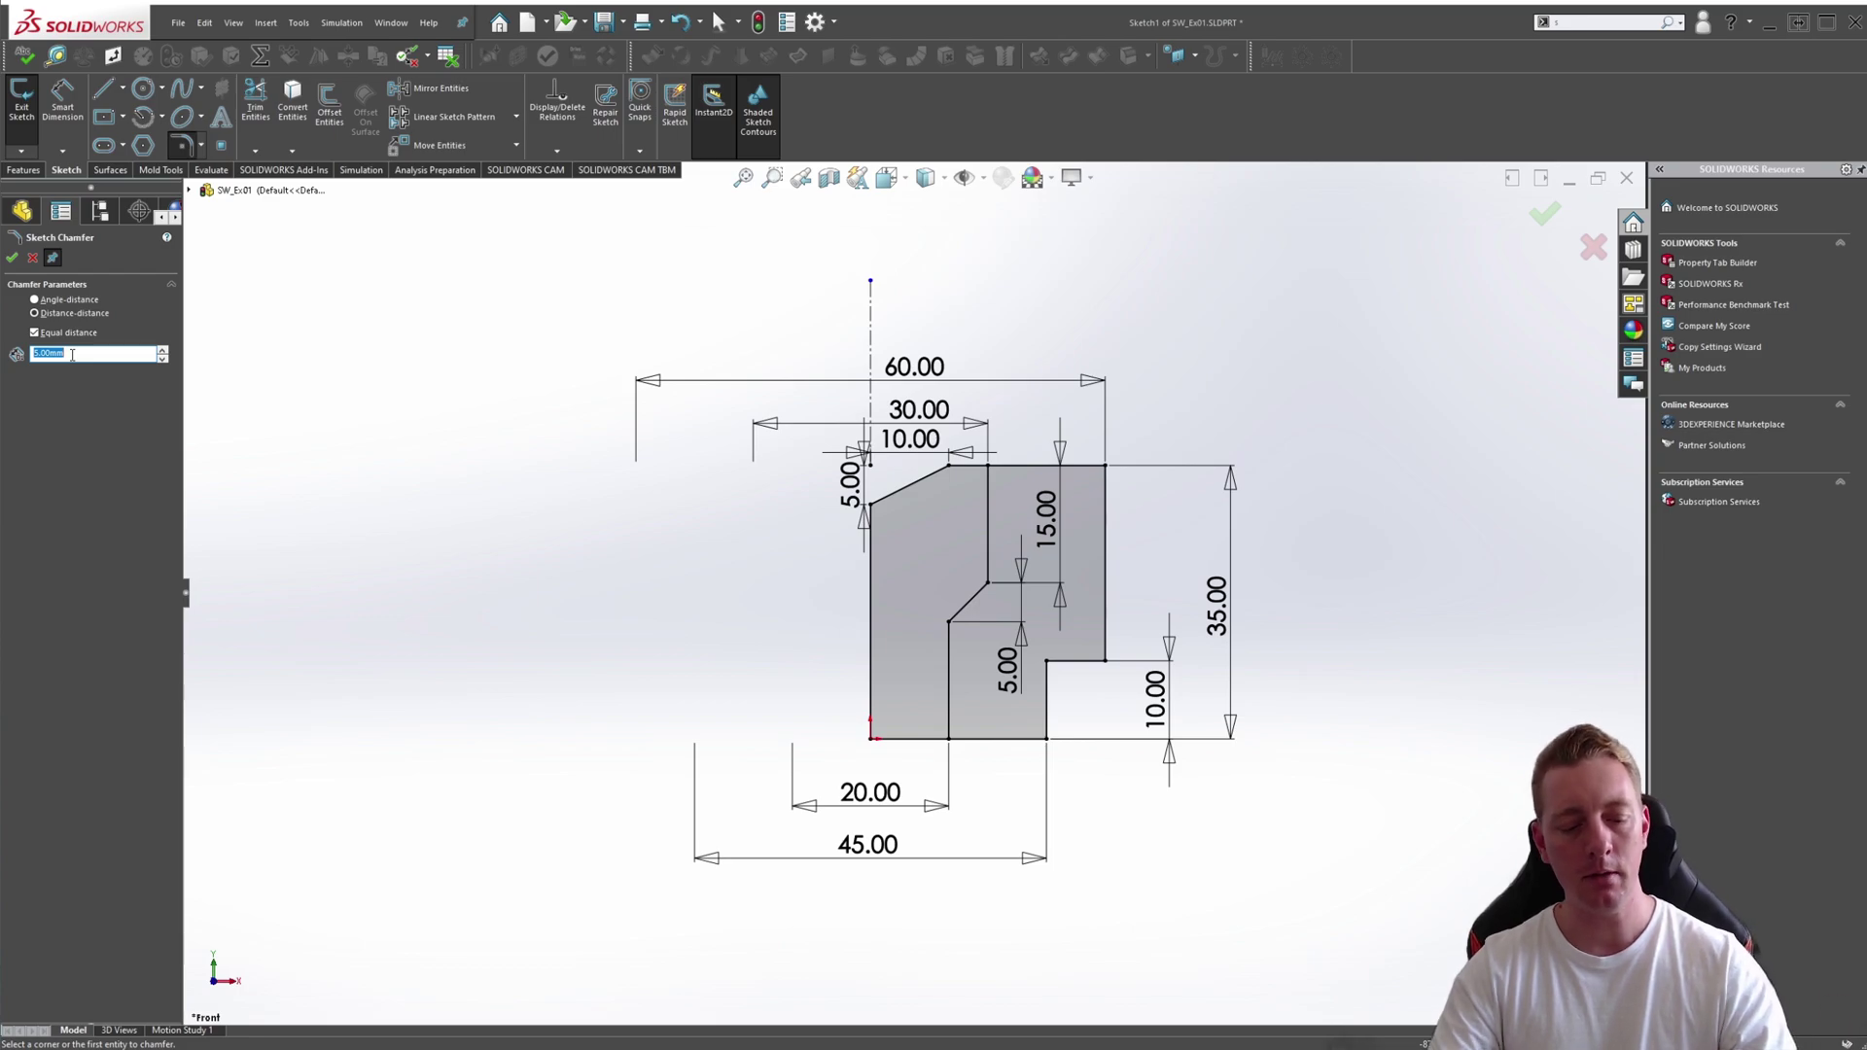
text(10)
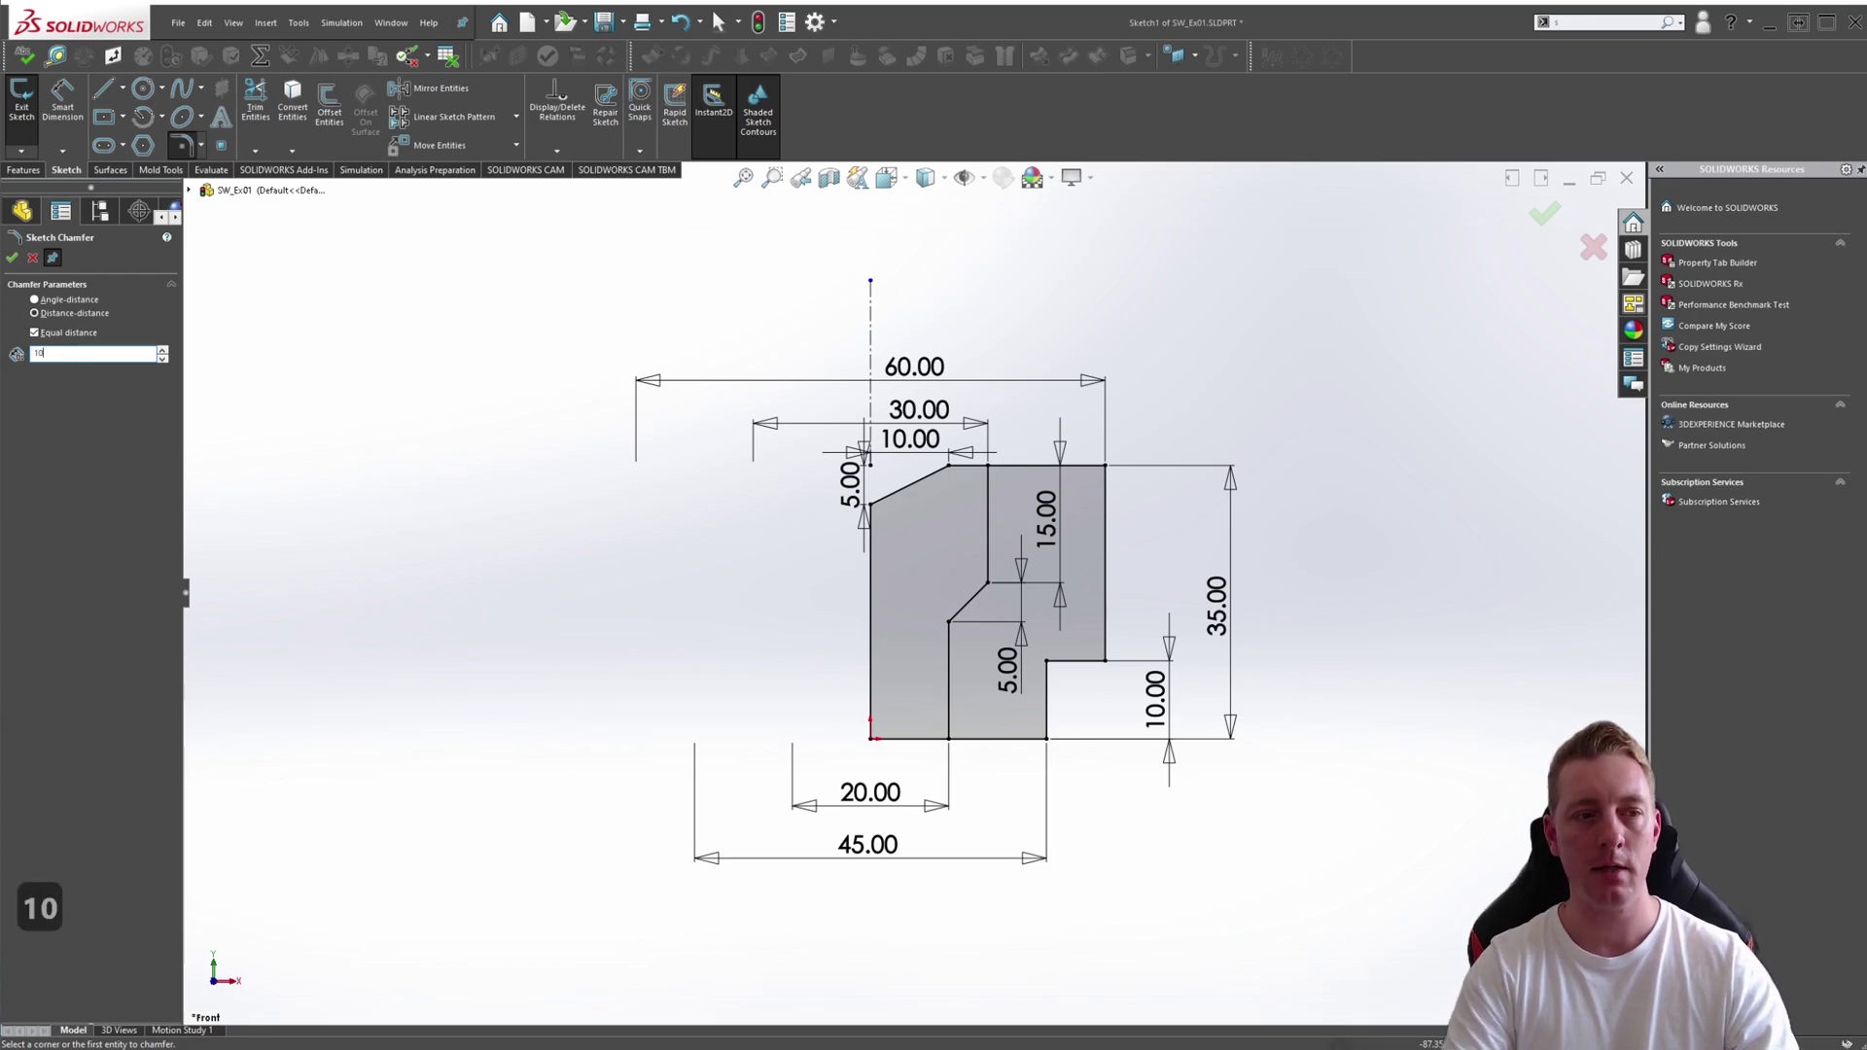
key(Tab)
click(871, 702)
click(884, 741)
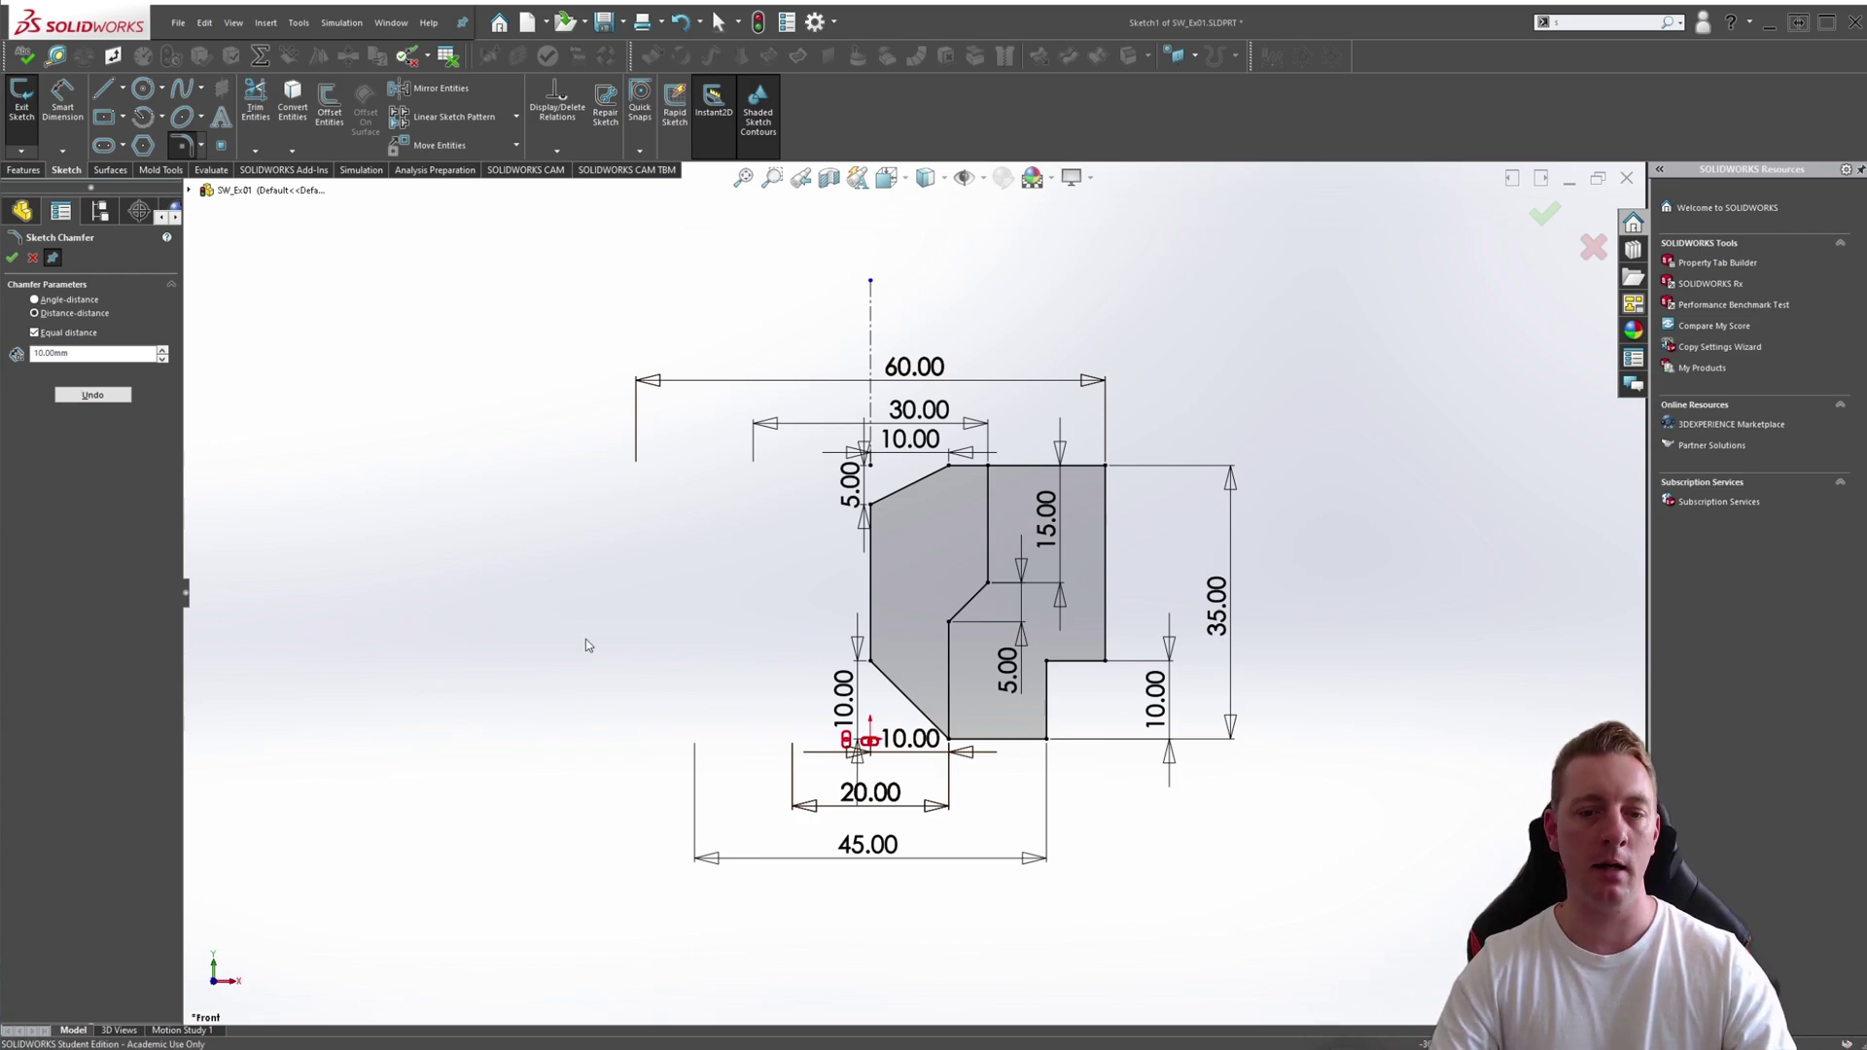
Step: Select the Angle-distance chamfer option, showing 10.00 mm and 45.00°
click(35, 300)
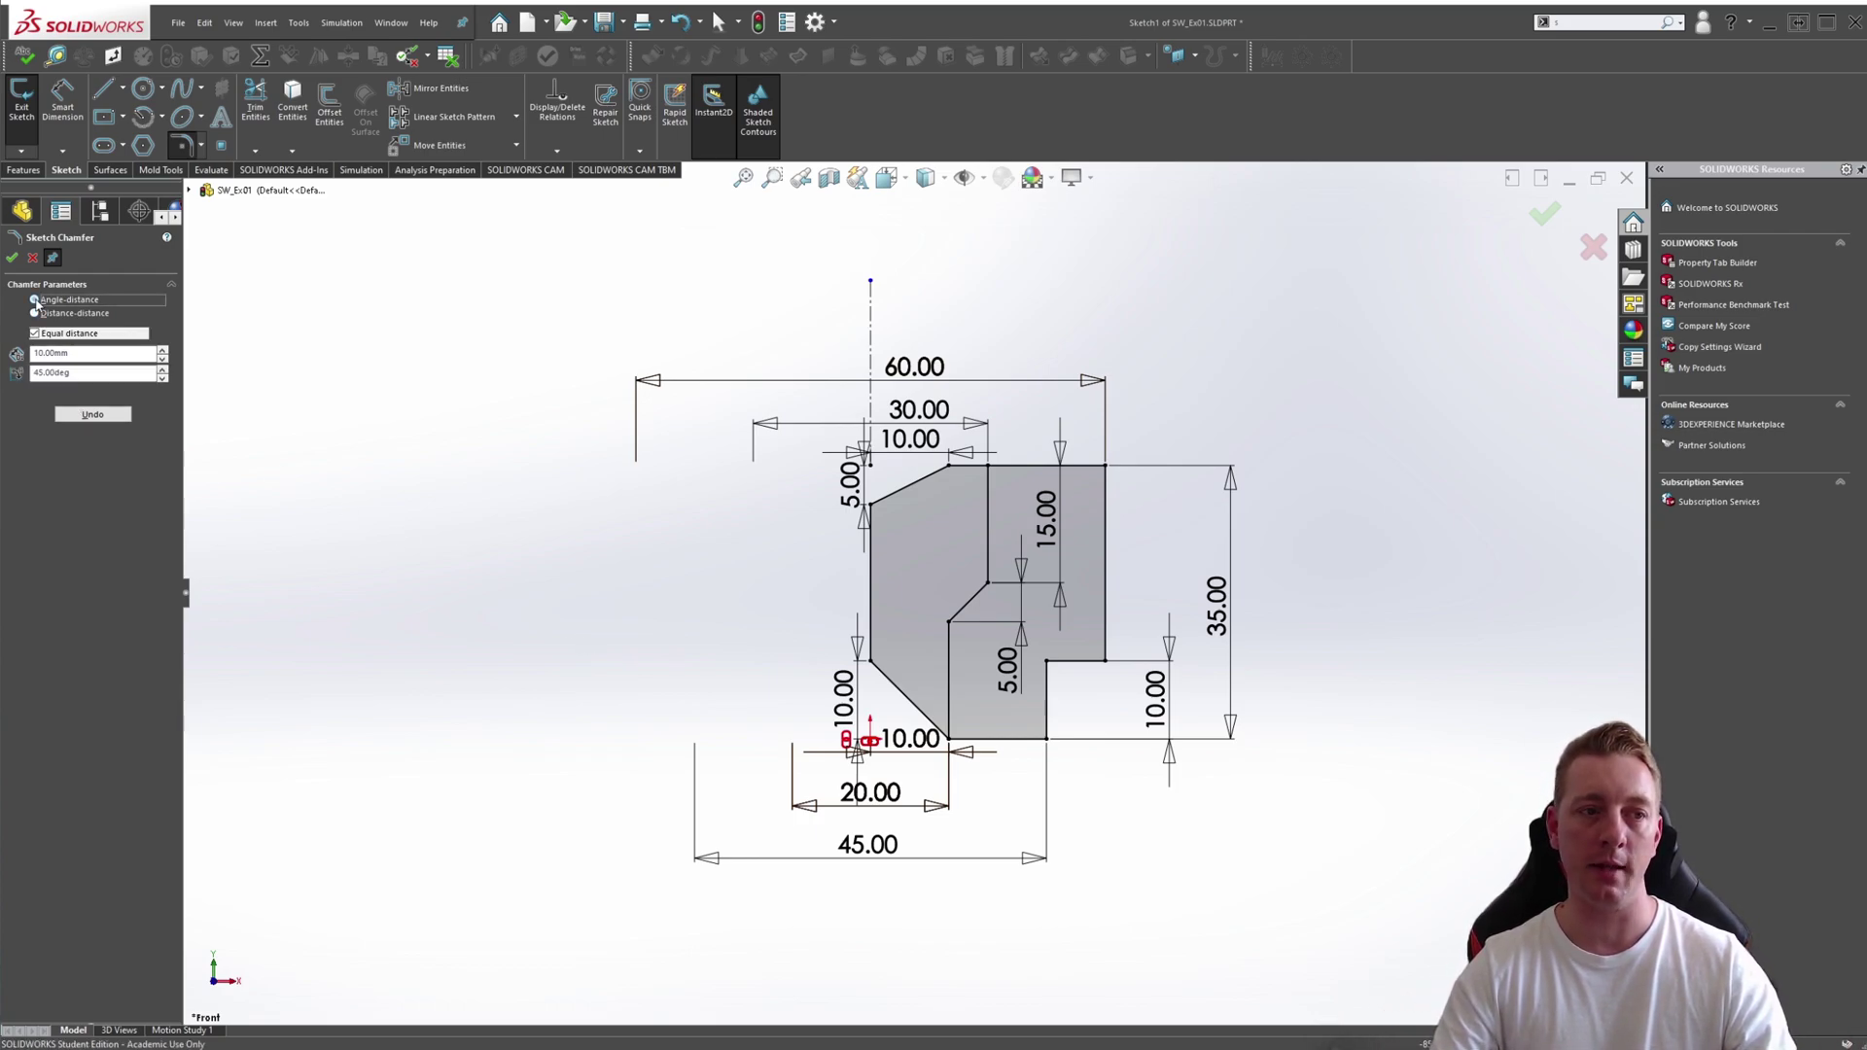